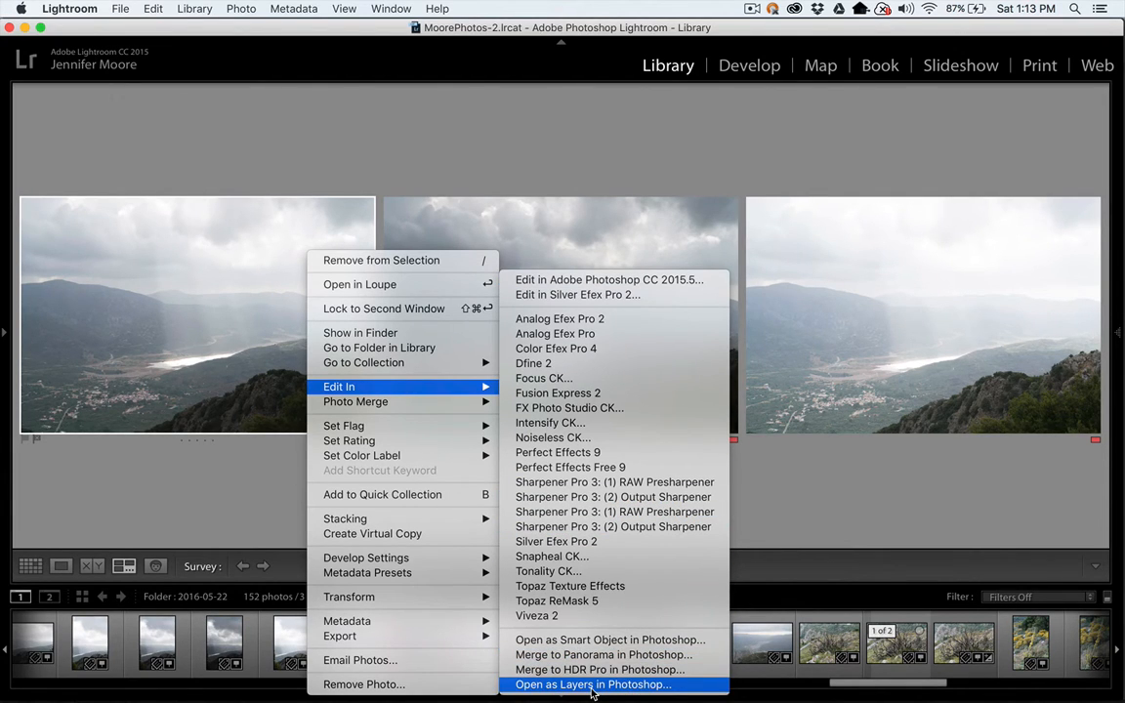
Switch to Photoshop and display the layers of the DSC04718.ARW document.
click(841, 516)
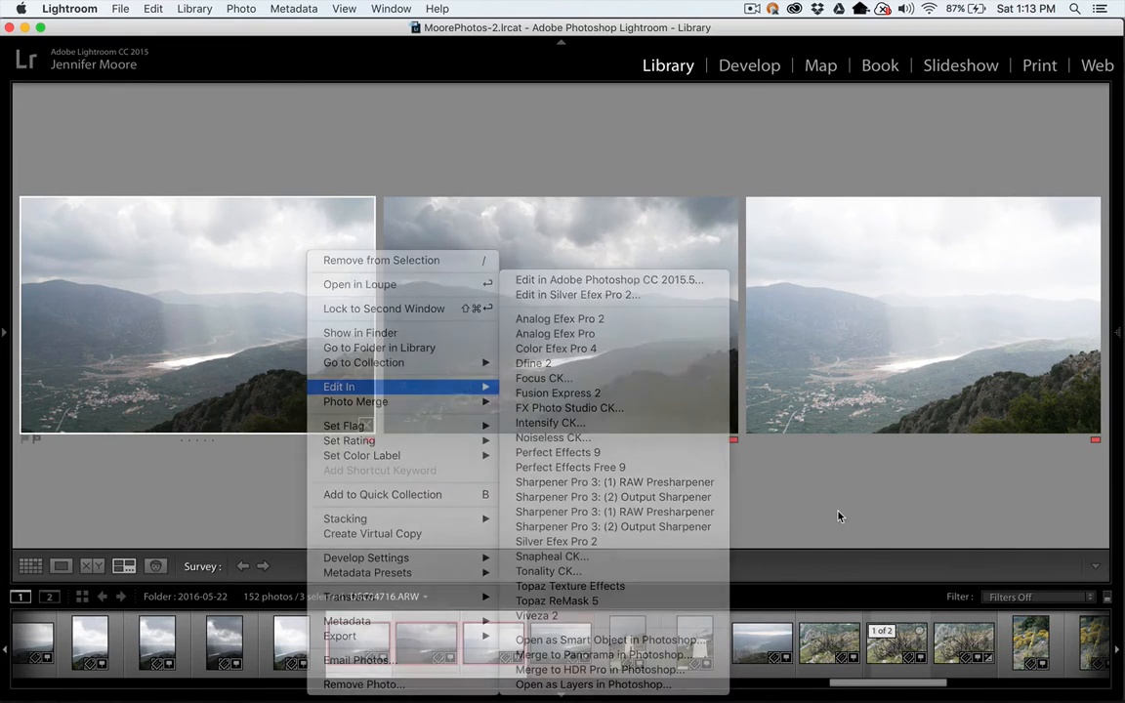
mouse_move(337, 688)
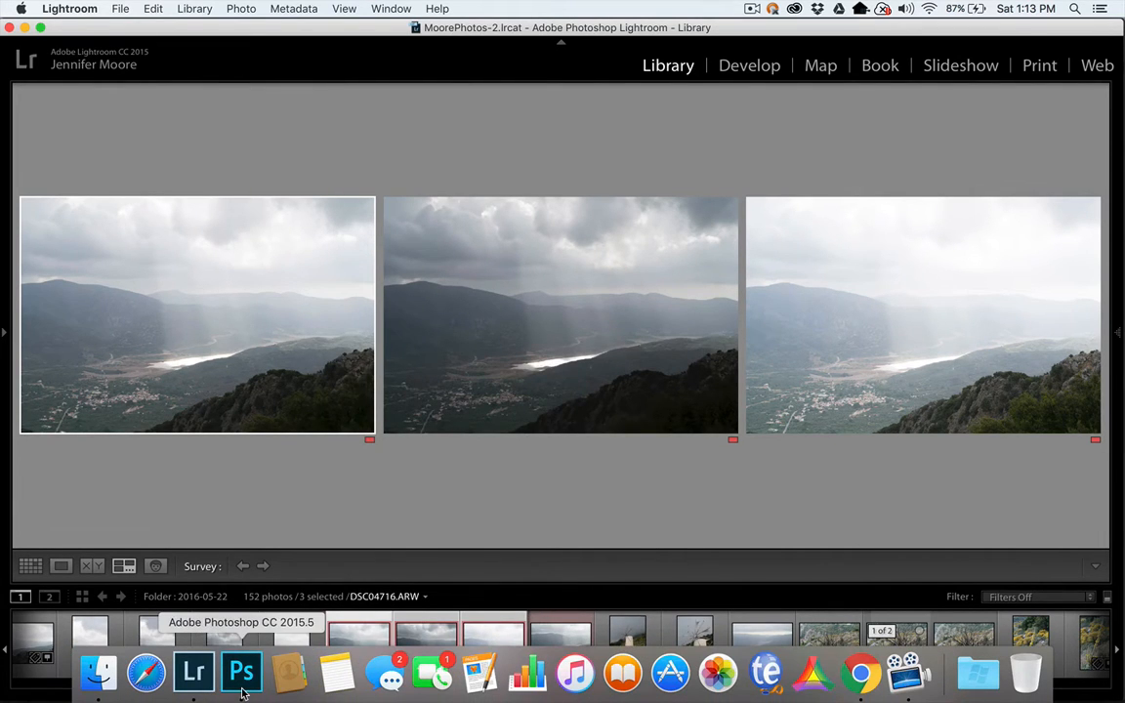
click(243, 690)
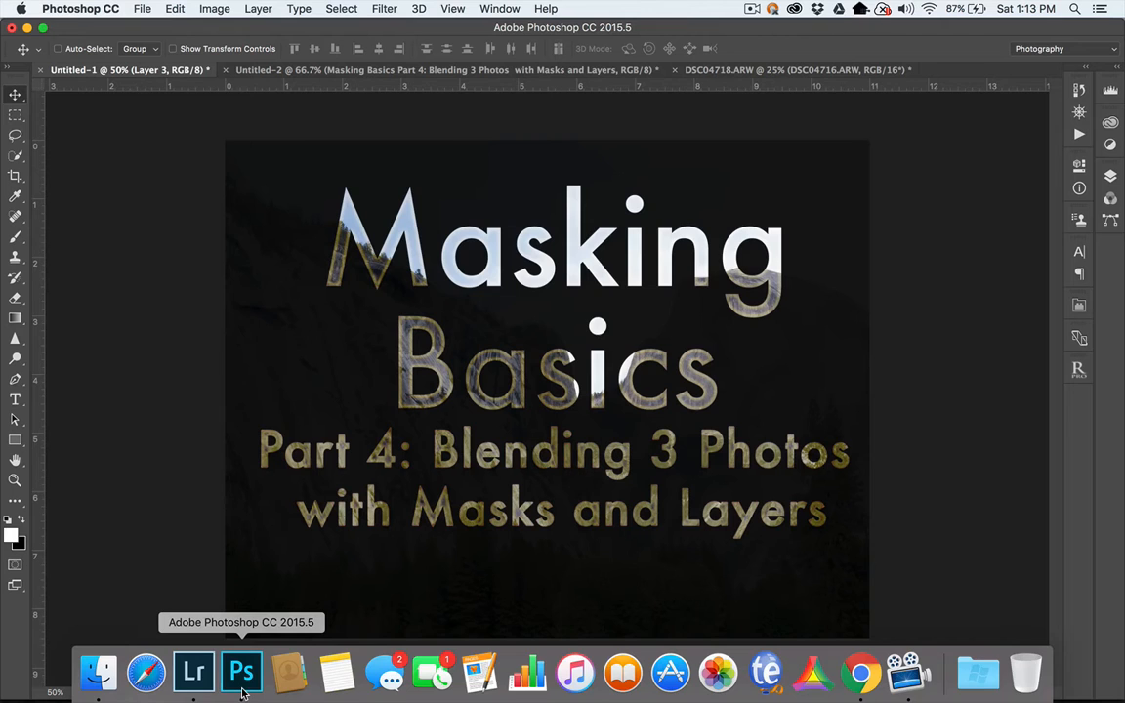
click(711, 70)
click(1110, 176)
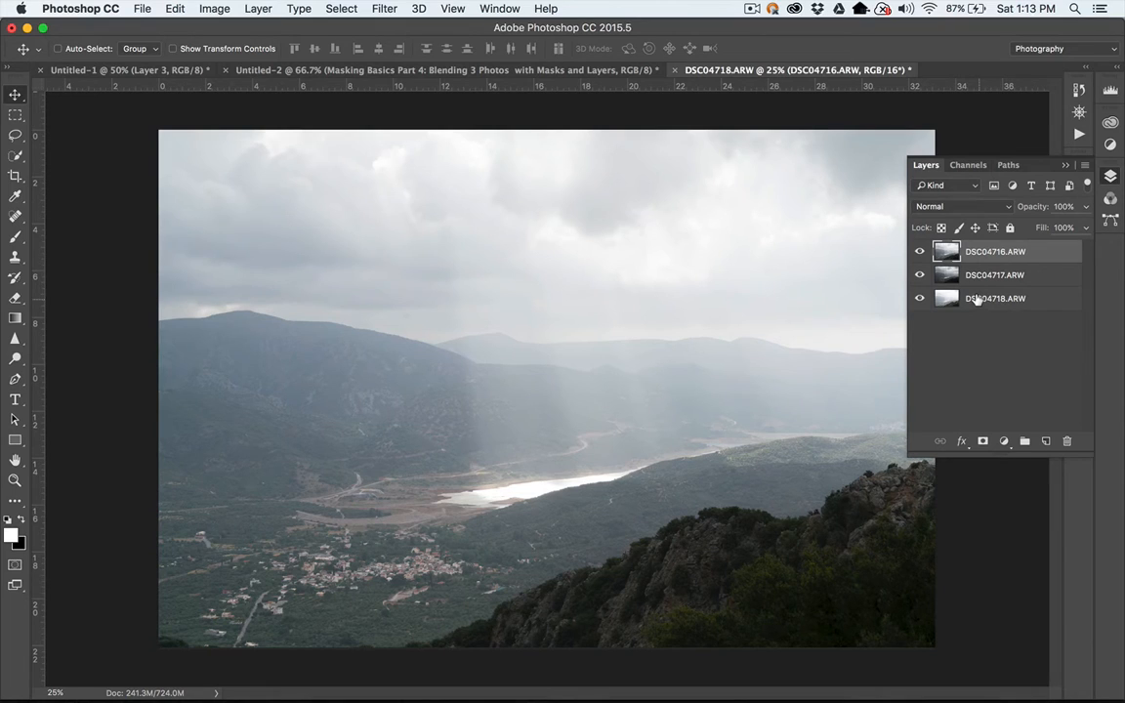
Toggle the visibility of the DSC04716.ARW and DSC04717.ARW layers to compare the three exposures.
click(917, 252)
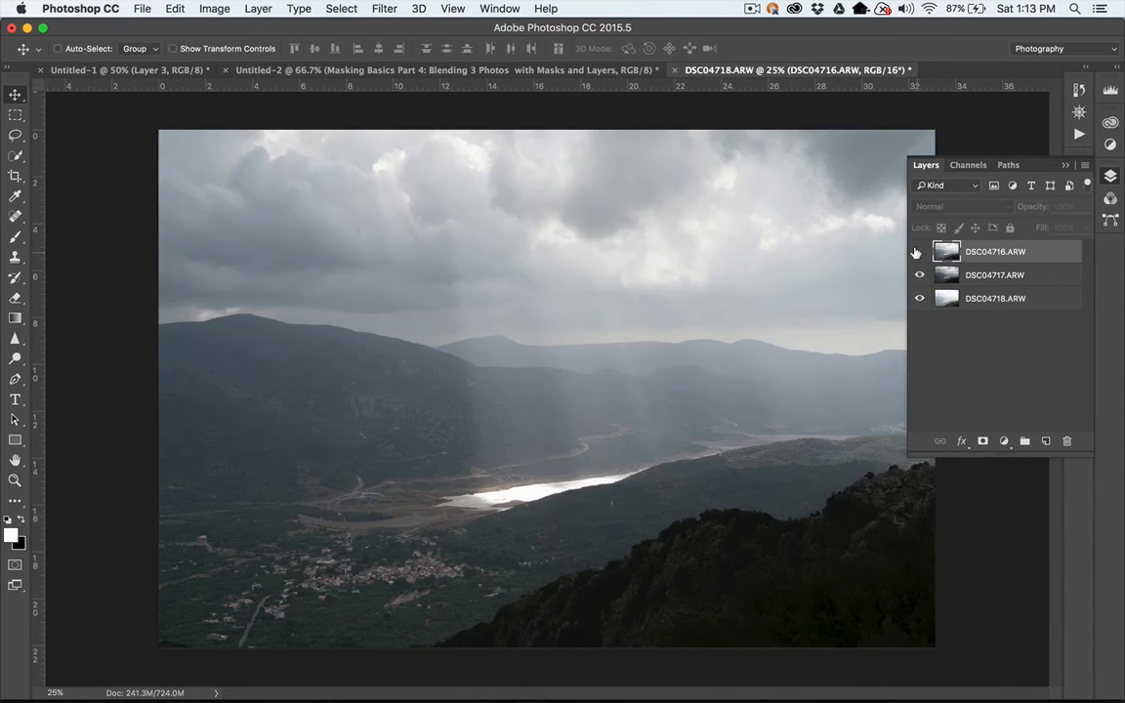
click(916, 252)
click(917, 252)
click(919, 276)
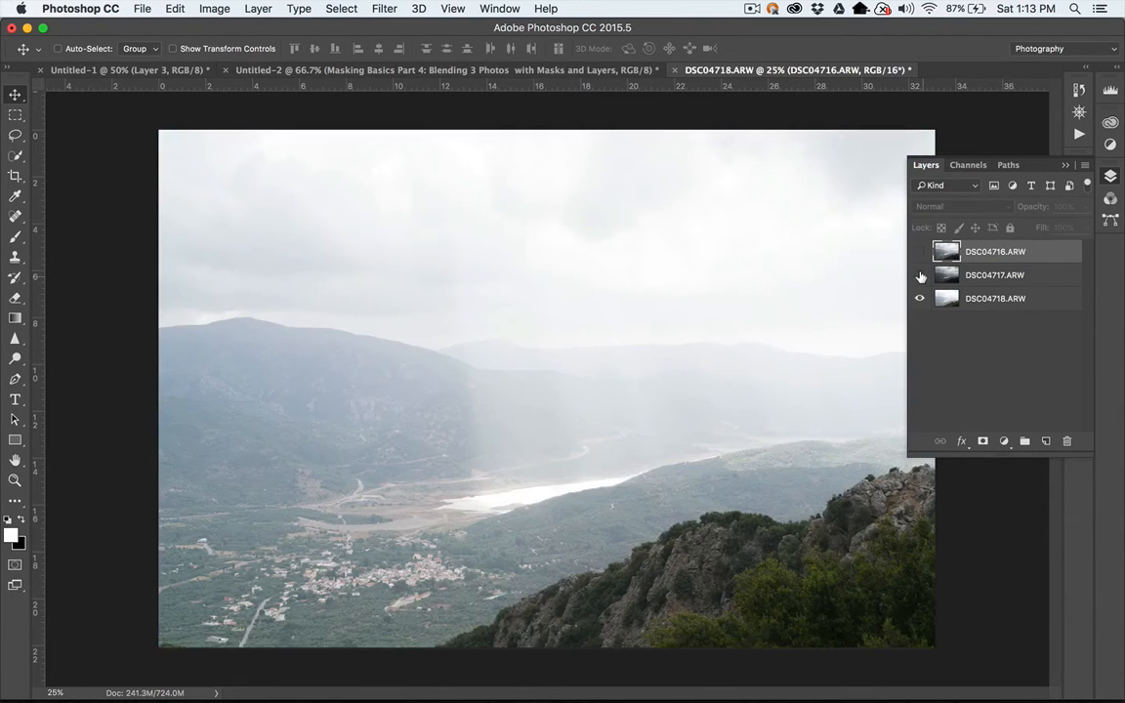
click(919, 276)
click(919, 252)
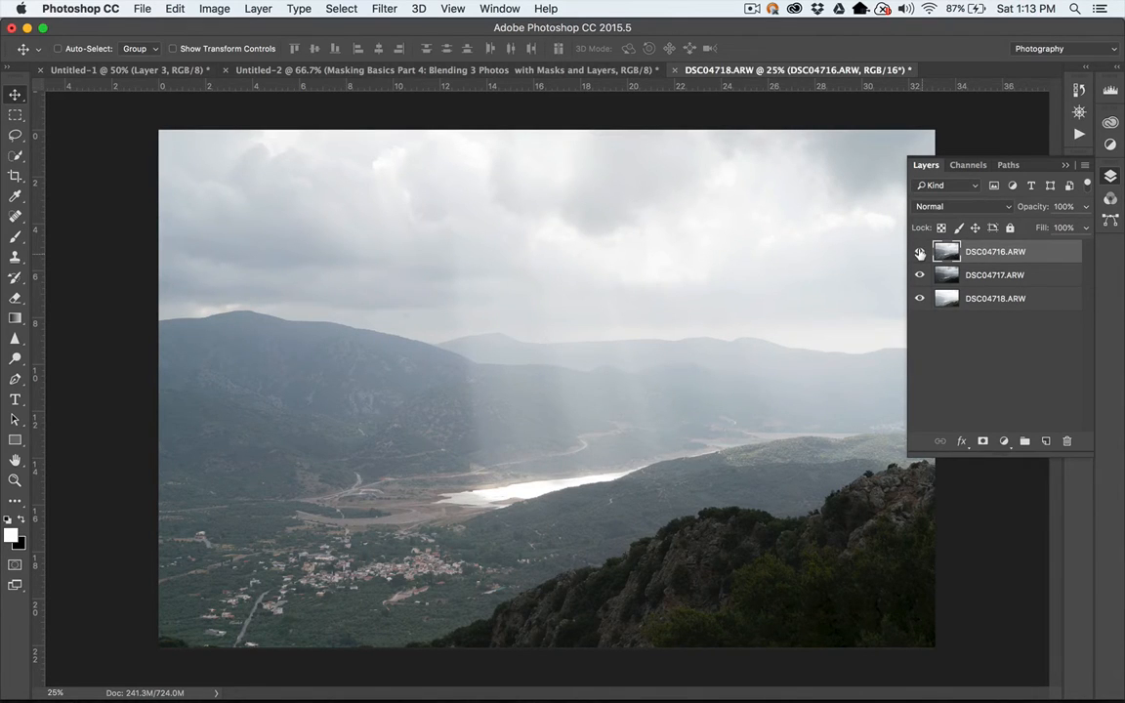
Select all three photo layers and auto-align them with the Auto projection.
shift+click(986, 300)
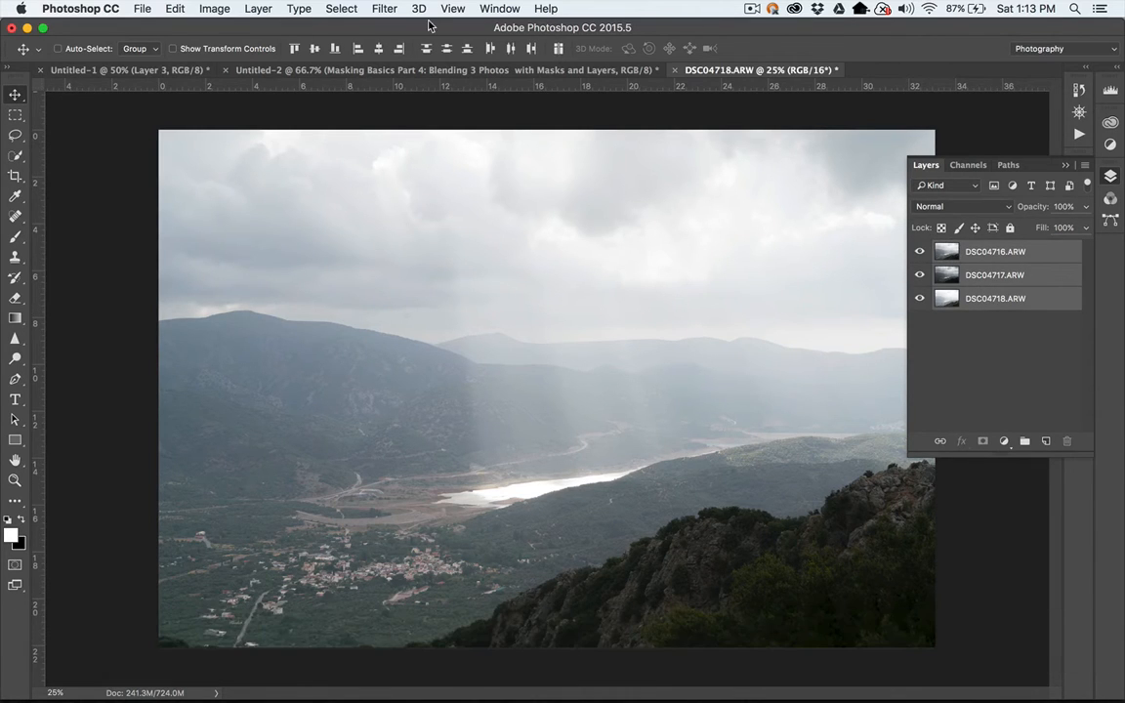
click(176, 10)
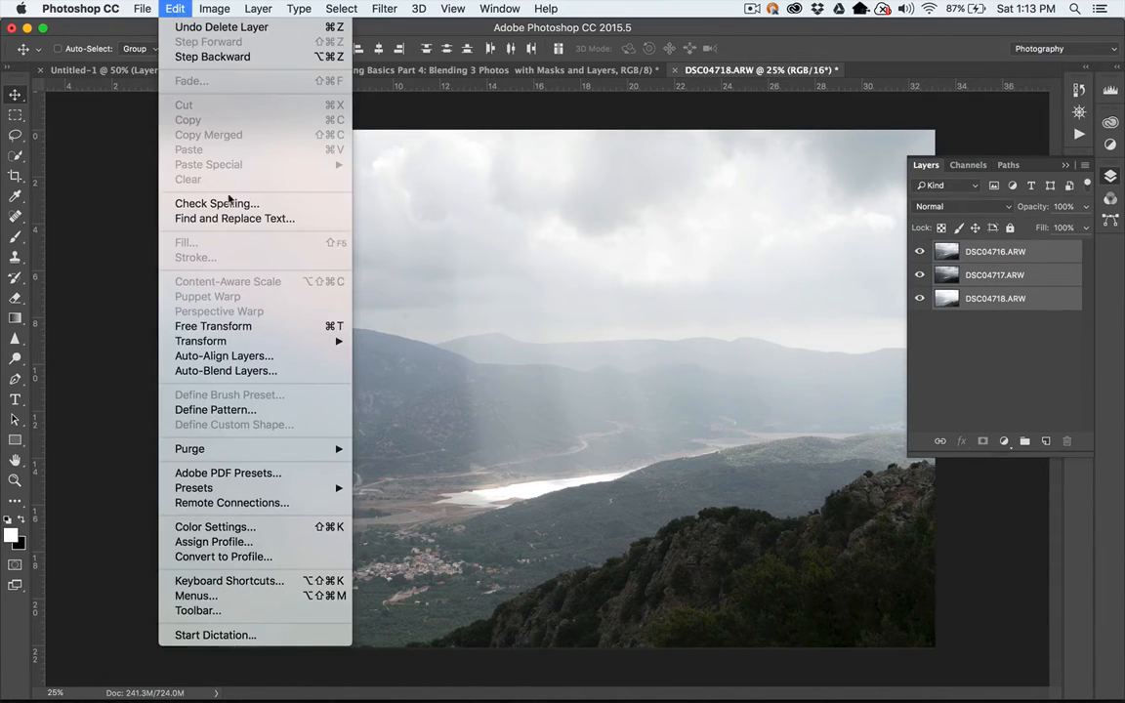
click(255, 357)
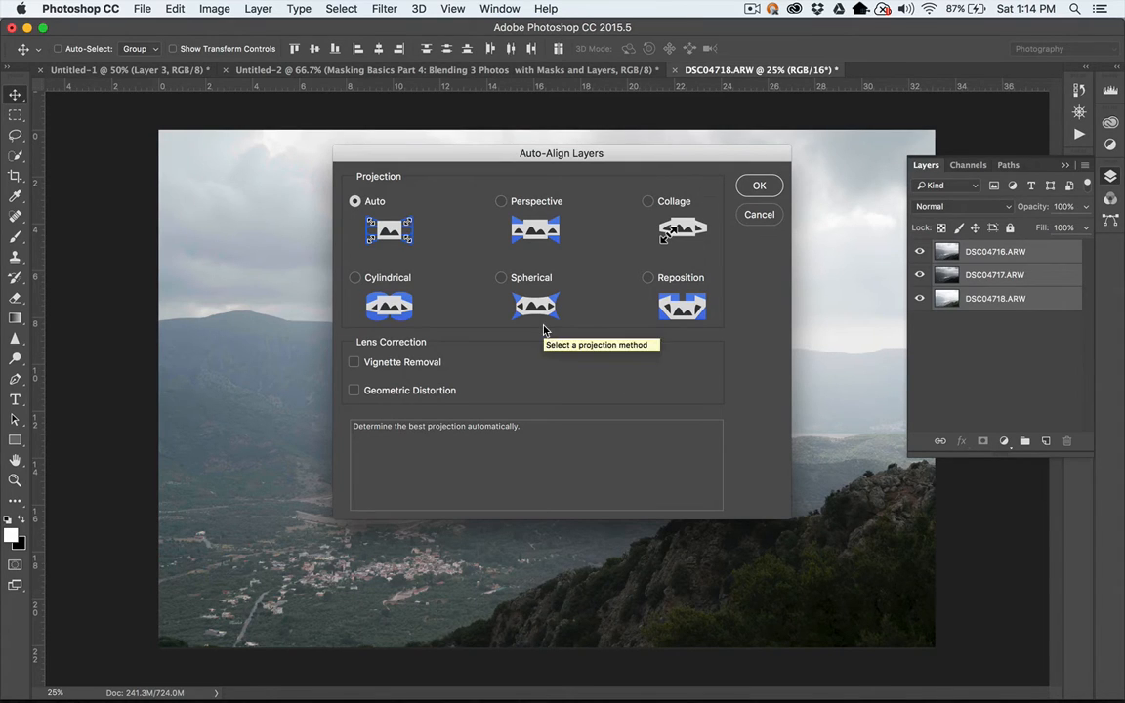
click(761, 187)
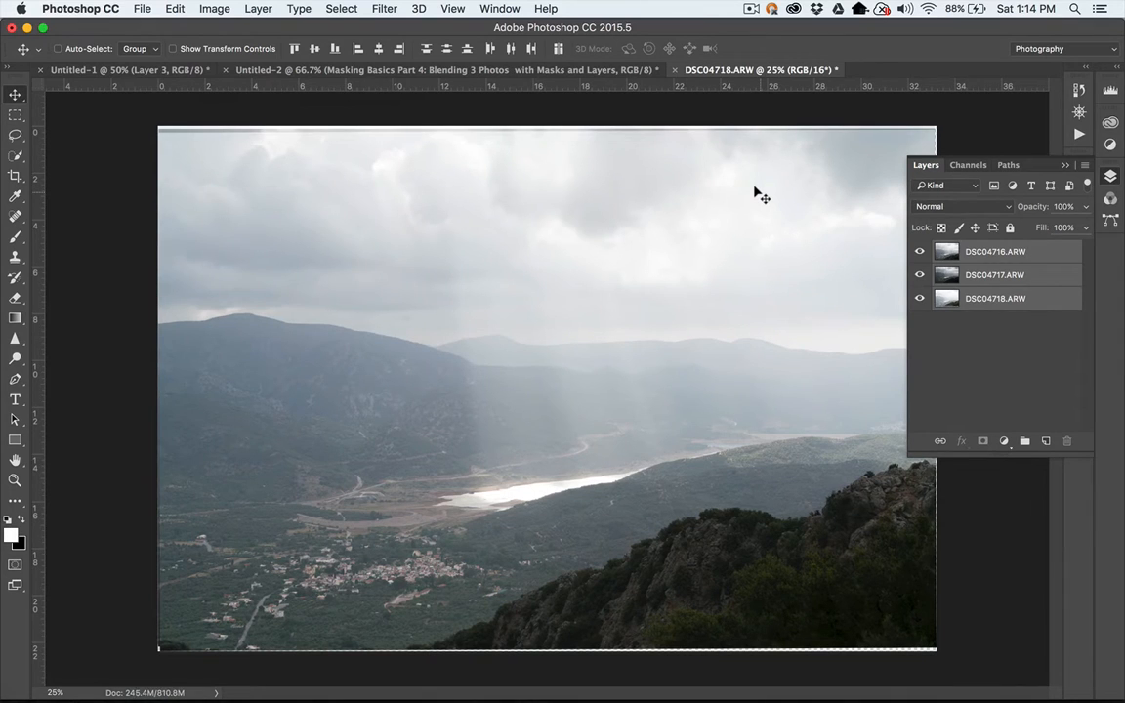
Toggle the visibility of the two upper layers to check how the aligned photos line up.
click(984, 249)
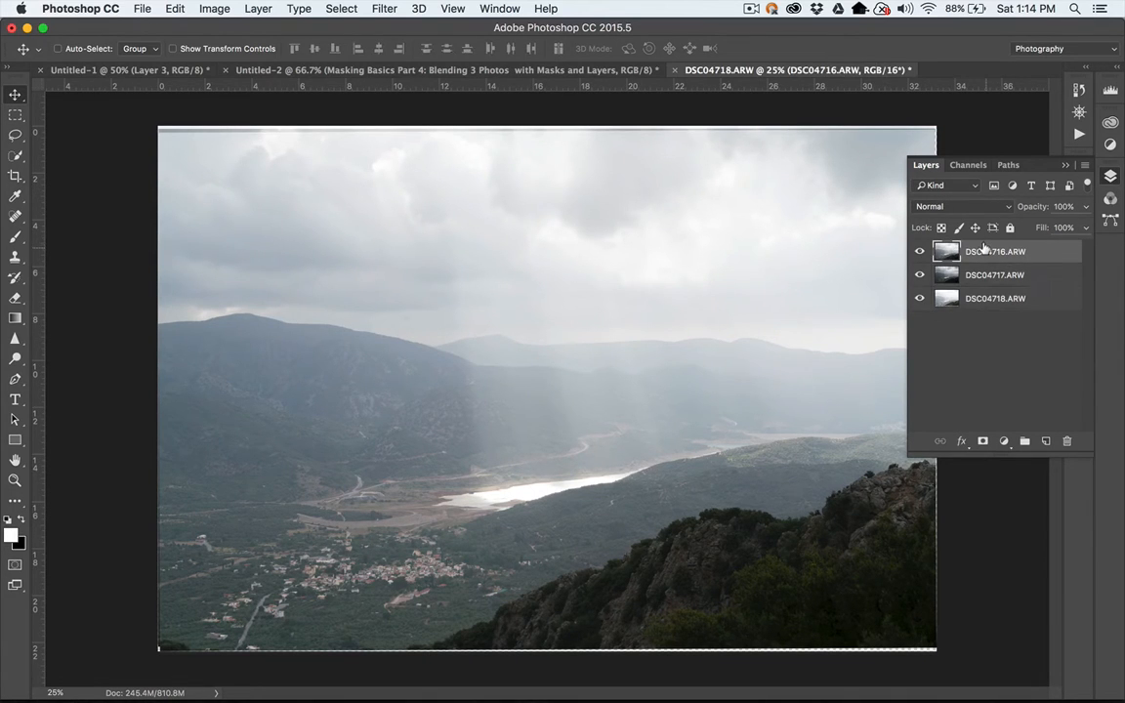
click(918, 252)
click(919, 252)
click(919, 252)
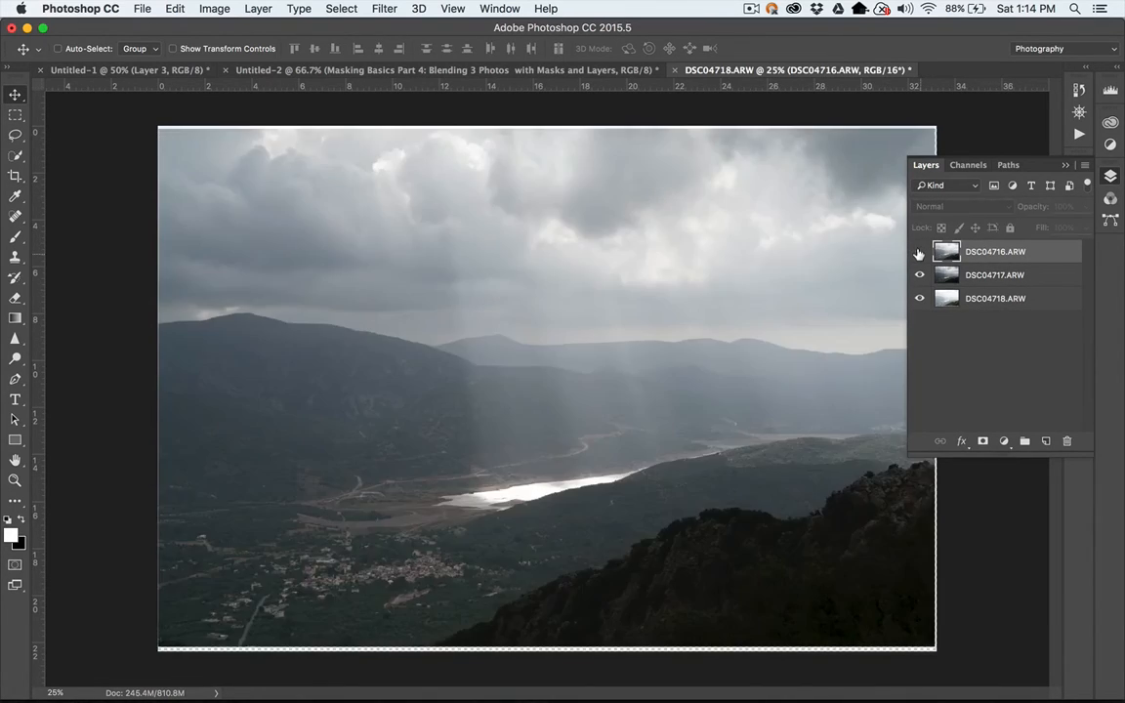
click(919, 275)
click(919, 276)
click(920, 251)
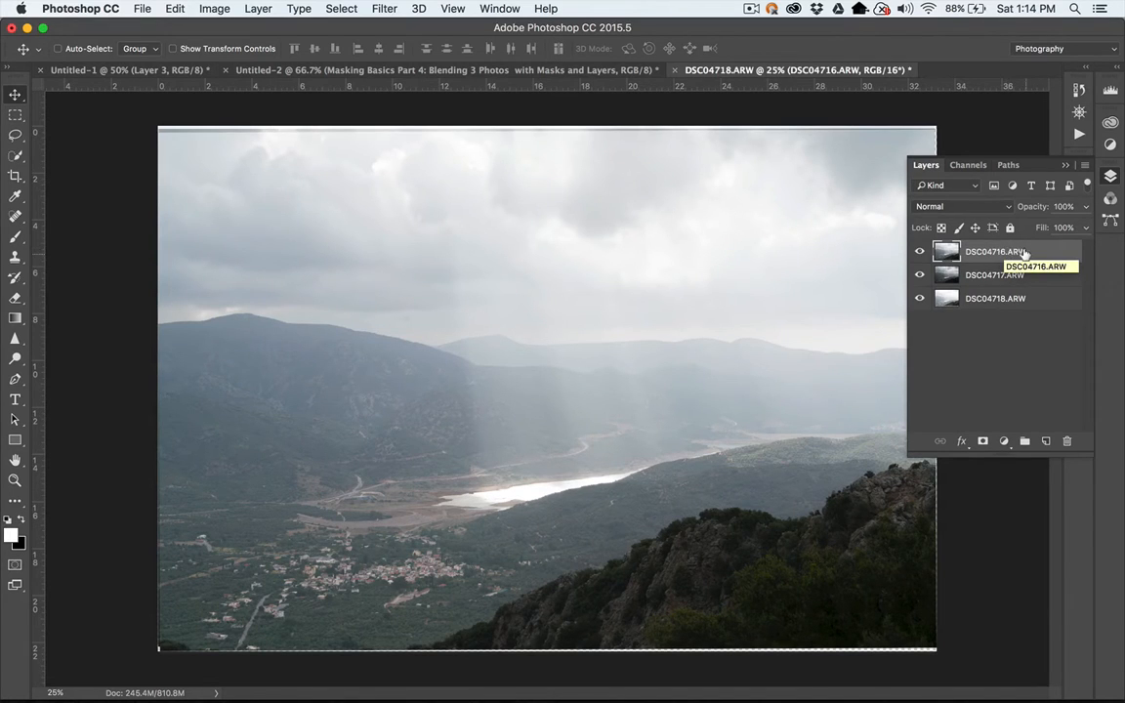
Temporarily lower the DSC04716.ARW layer's opacity to check its alignment with the layer beneath, returning it to 100%.
click(1085, 208)
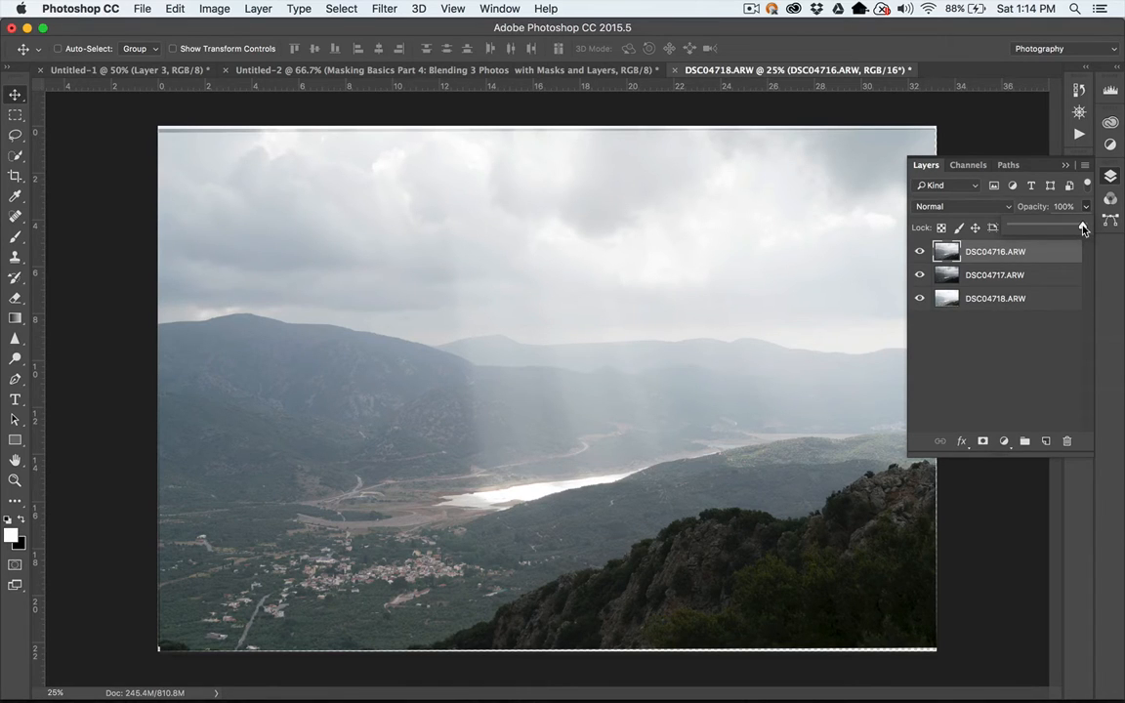
drag(1083, 228, 1045, 229)
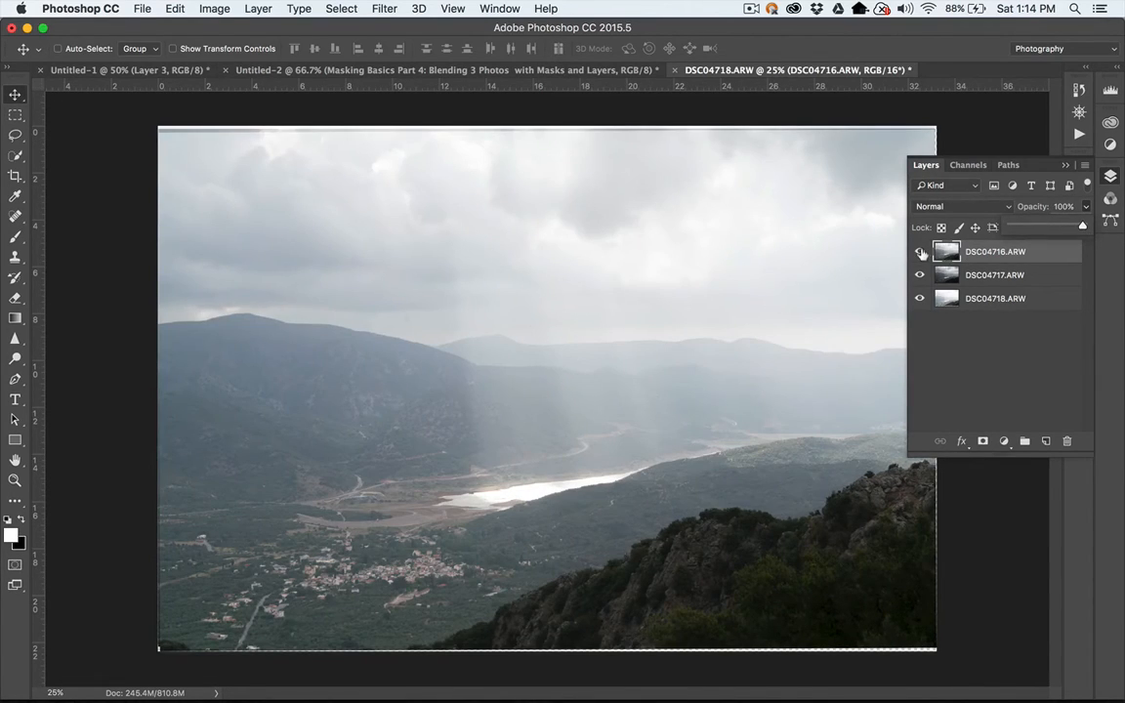
click(917, 252)
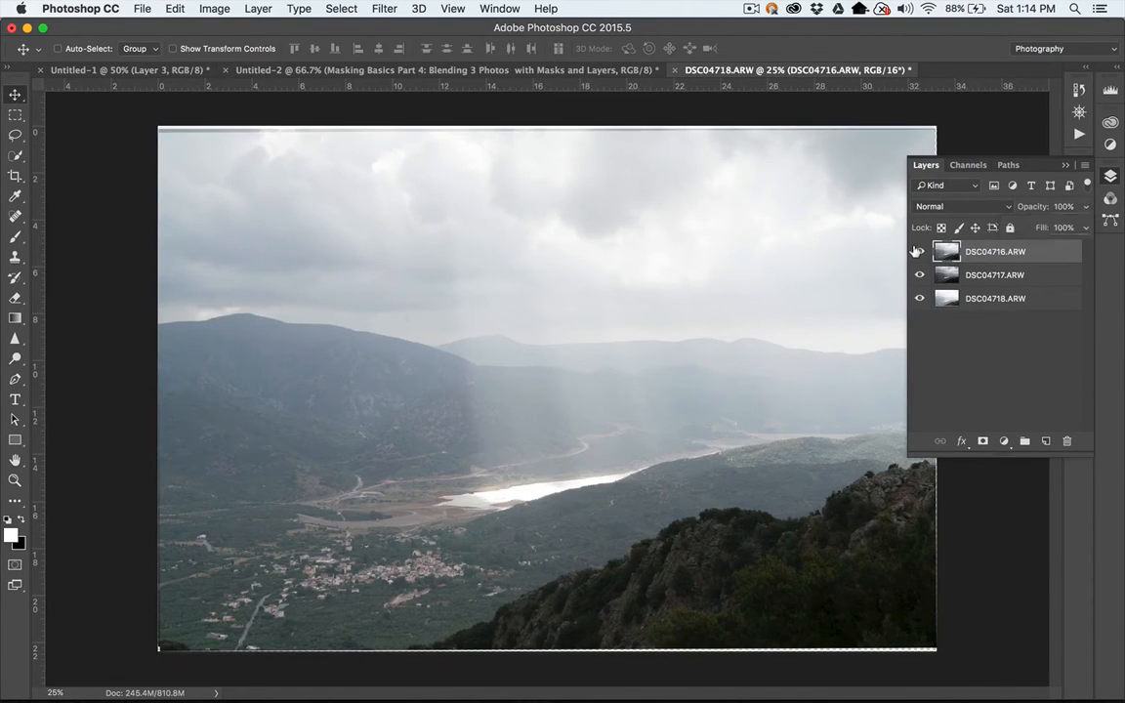
Temporarily fade the DSC04717.ARW layer to check its alignment with the bottom photo, return it to 100% opacity, and show and select DSC04716.ARW.
click(986, 276)
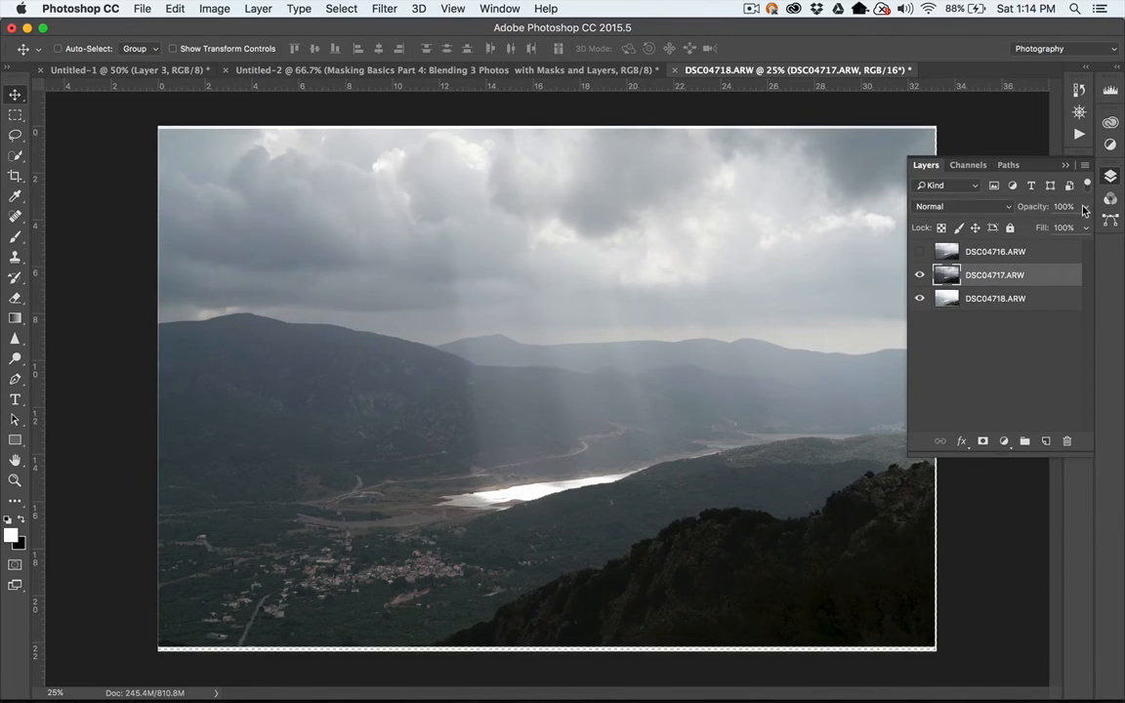
click(1087, 207)
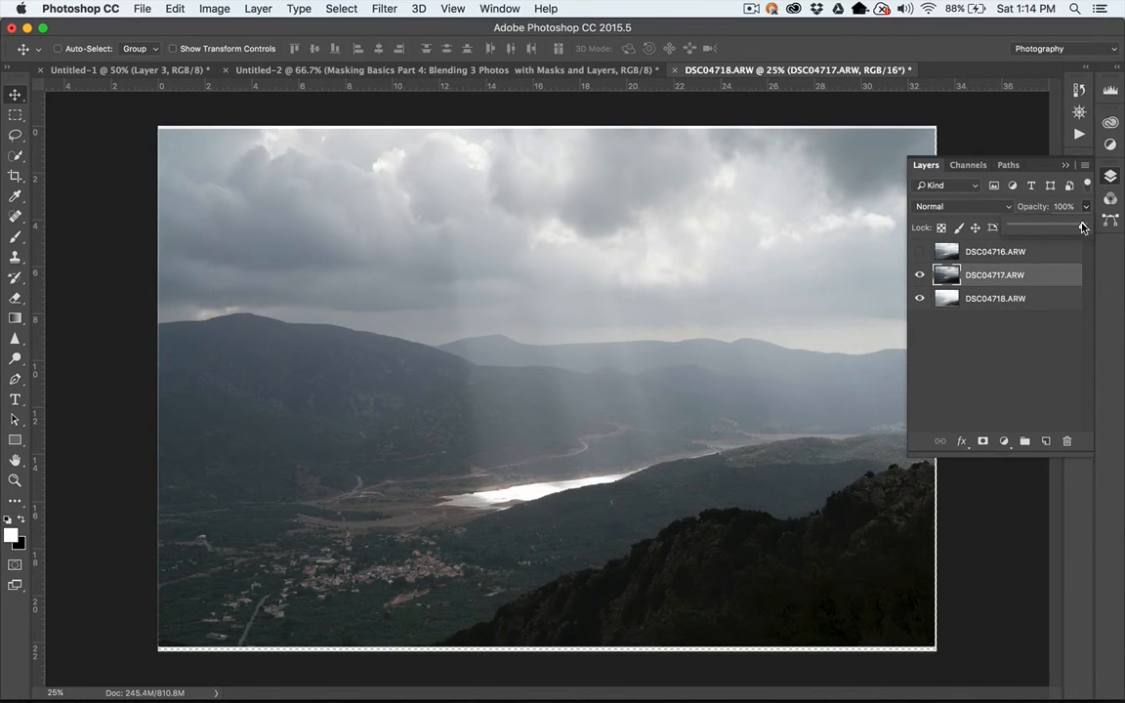
drag(1087, 227, 1046, 227)
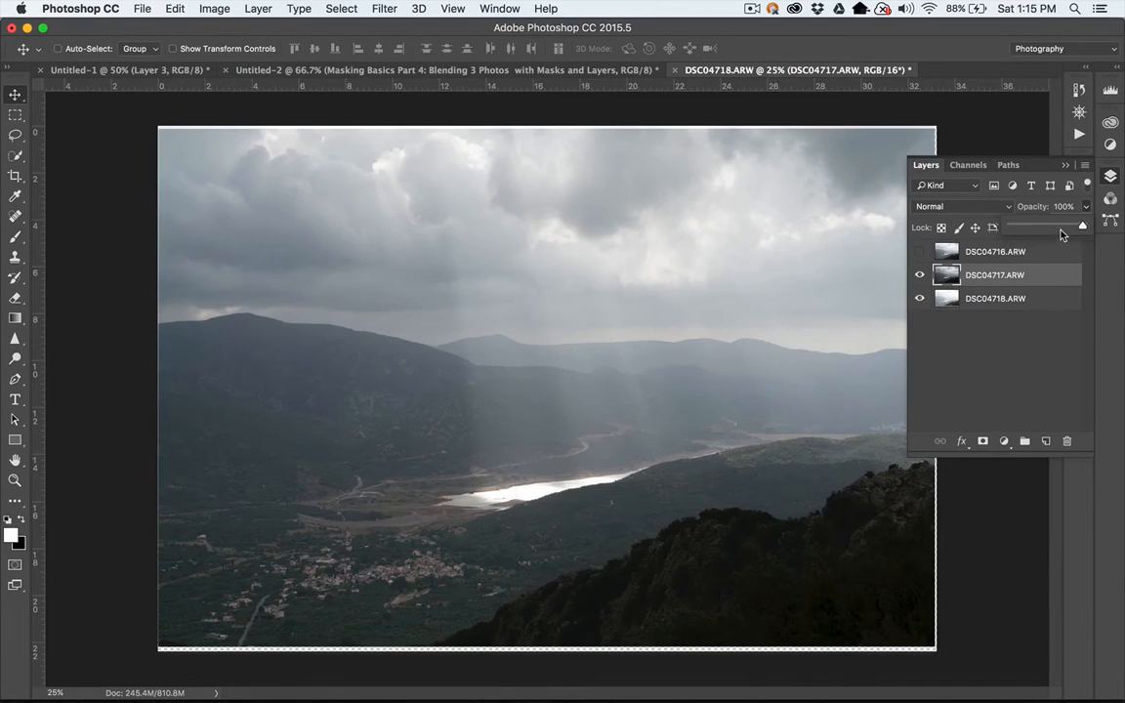
click(919, 251)
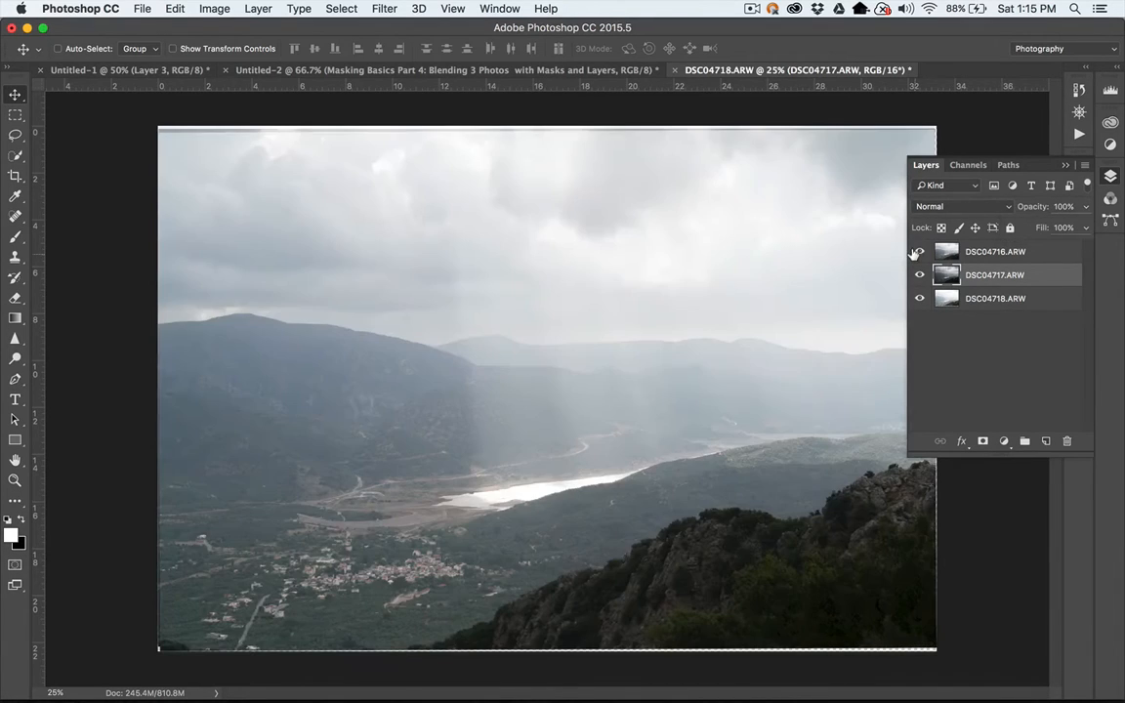
click(965, 251)
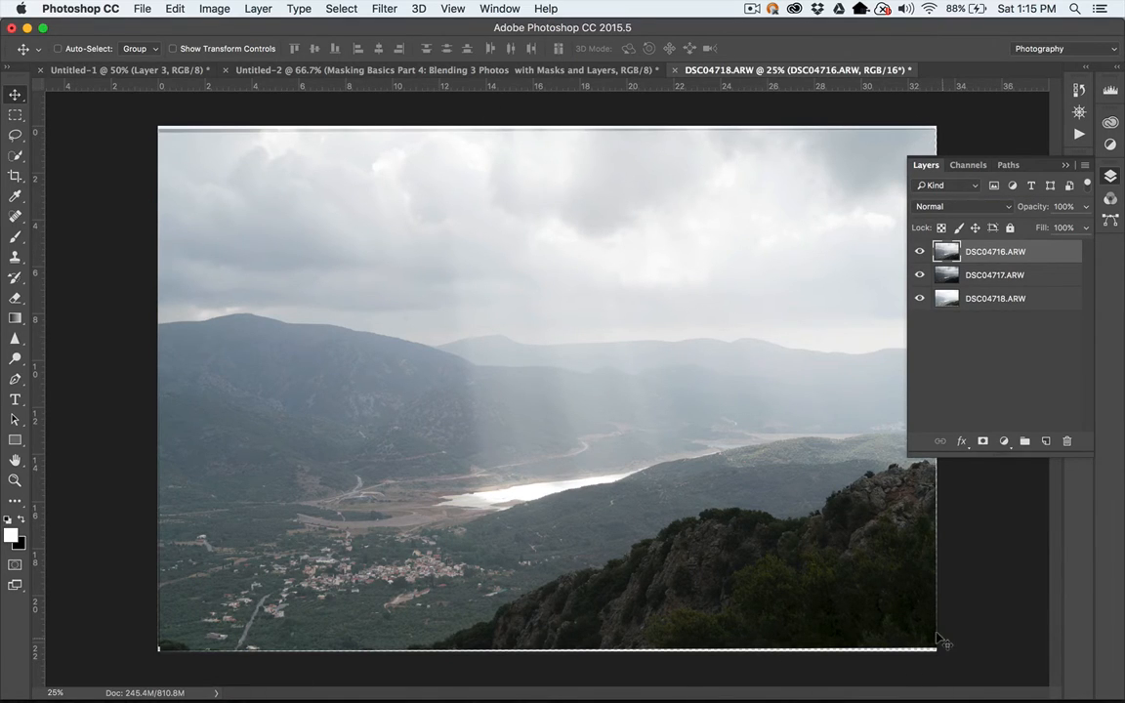
Crop the image slightly inward on all sides at the Original Ratio to remove the uneven edges left by the alignment.
click(1066, 165)
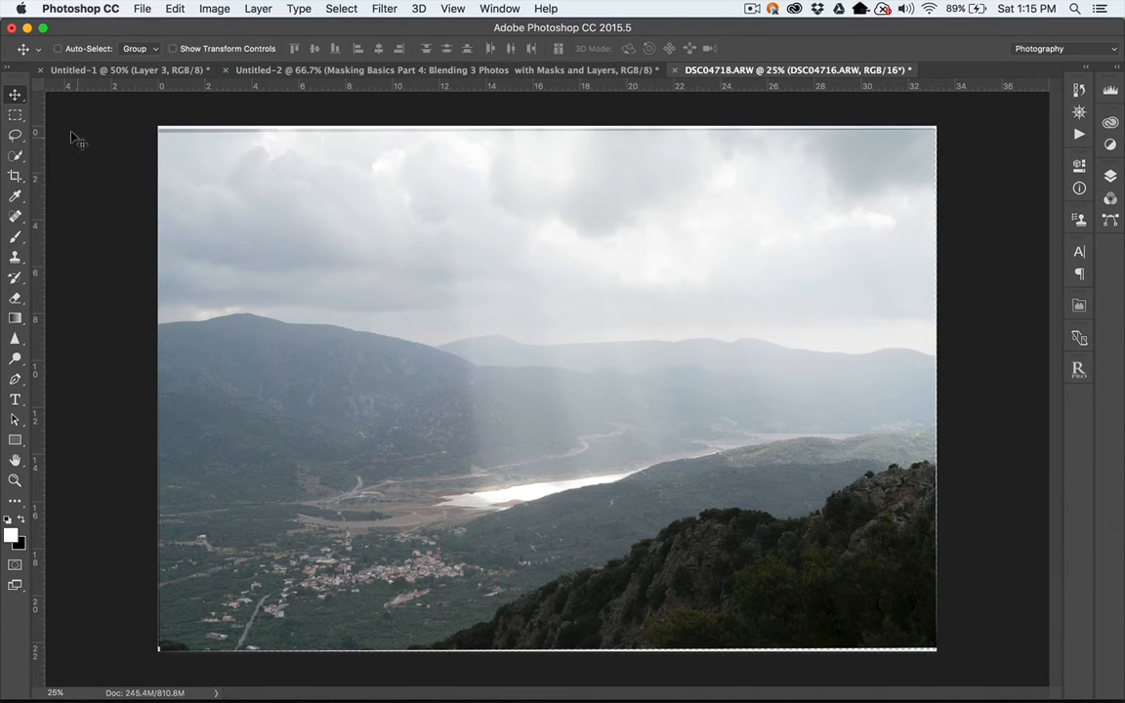
click(15, 172)
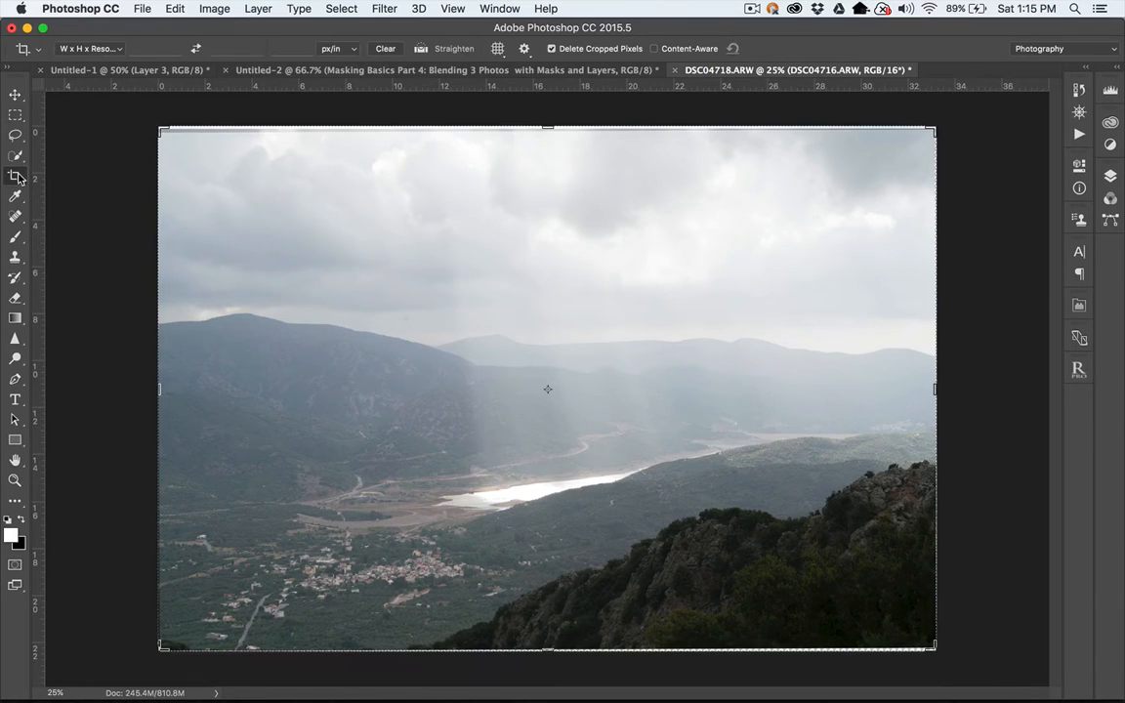
click(115, 49)
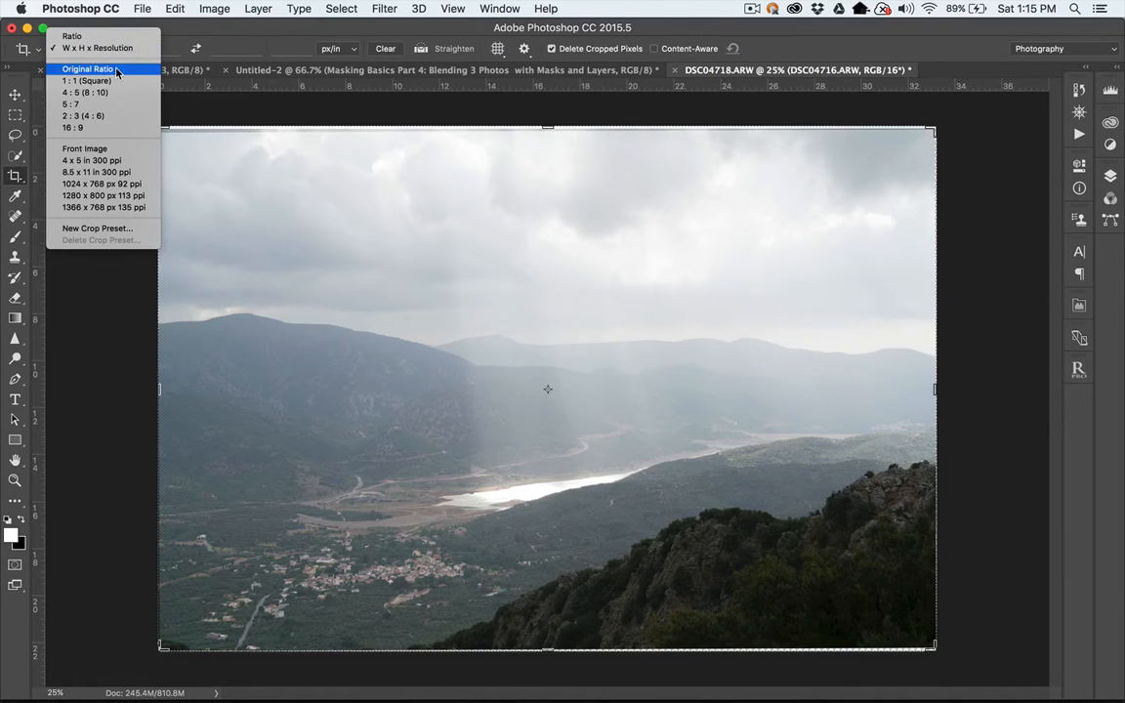
click(104, 68)
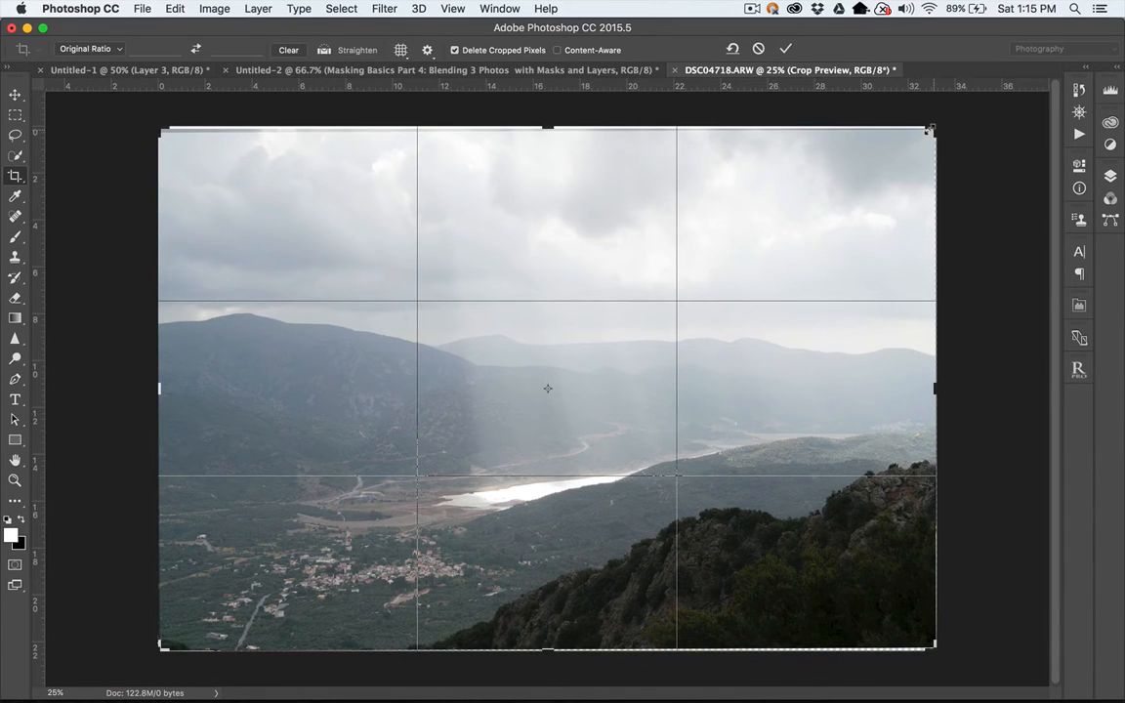
drag(930, 128, 928, 131)
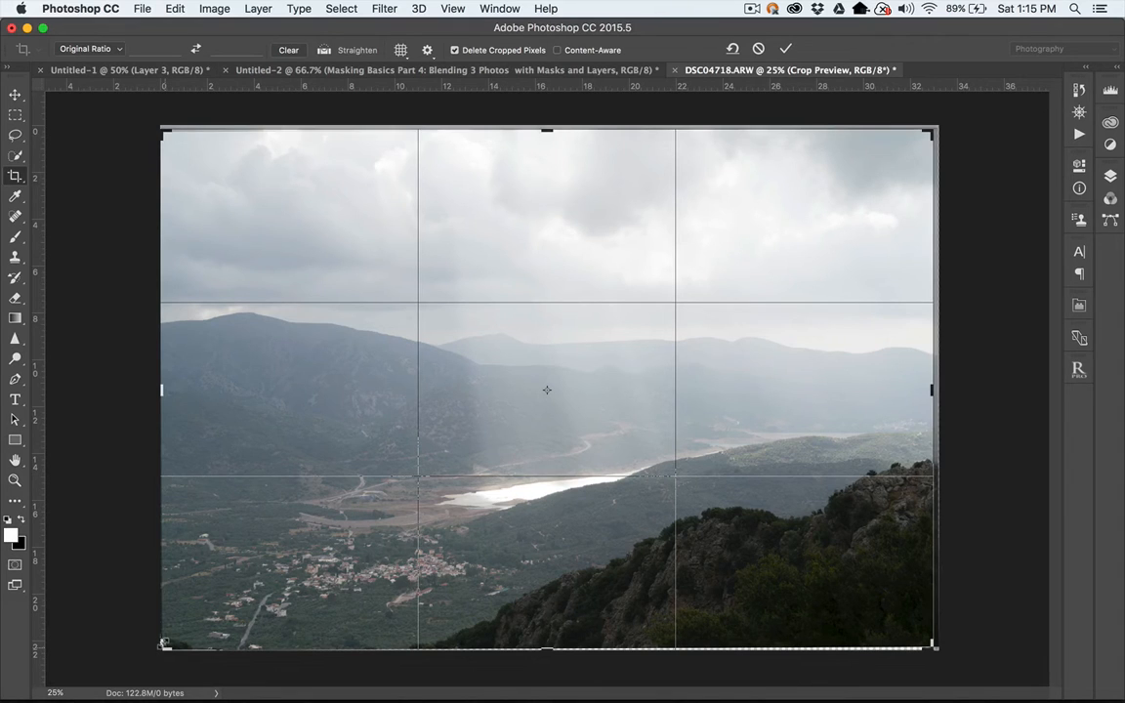
drag(162, 645, 168, 641)
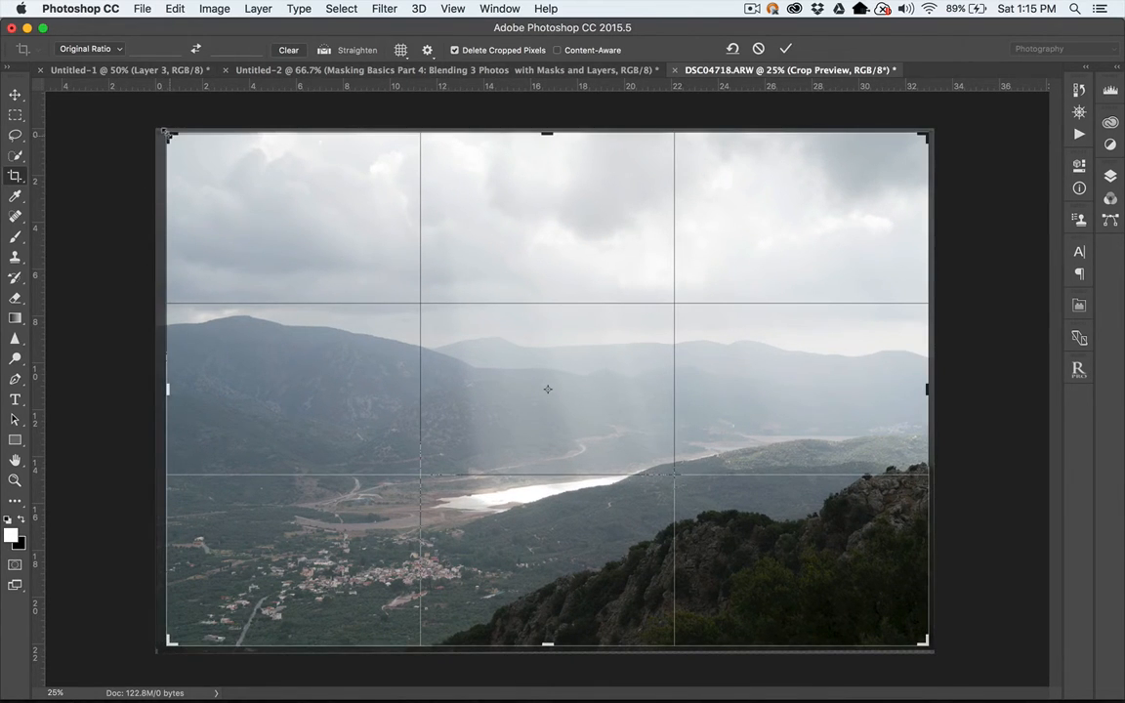
drag(156, 125, 170, 136)
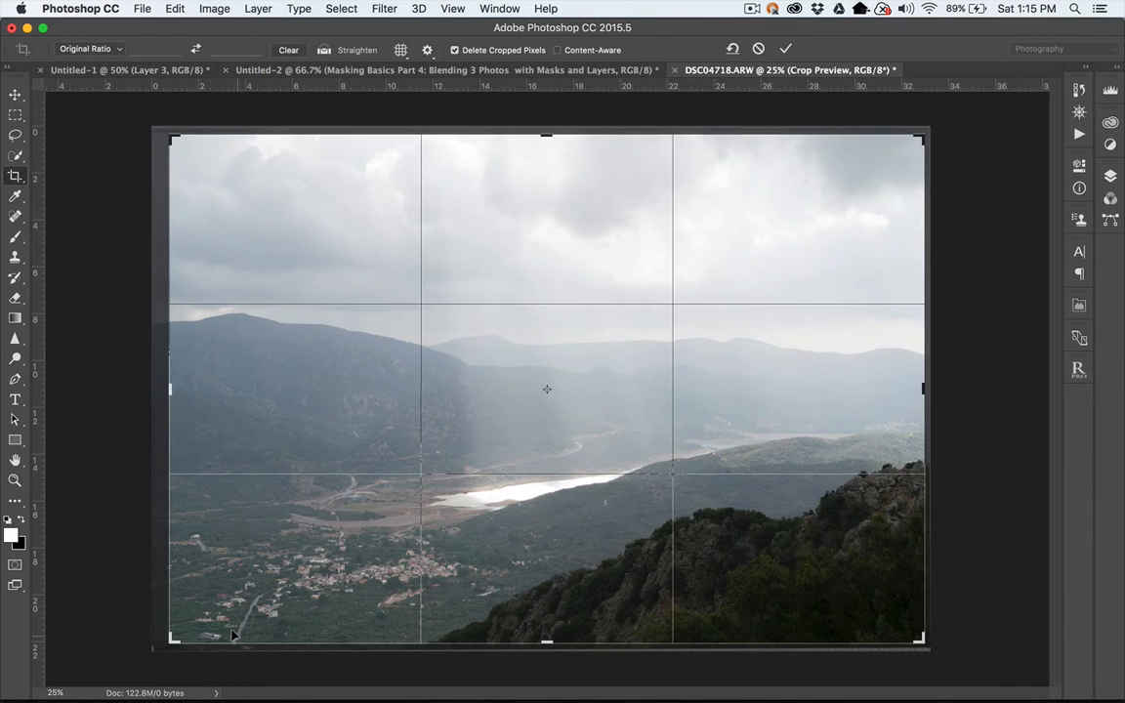
key(Return)
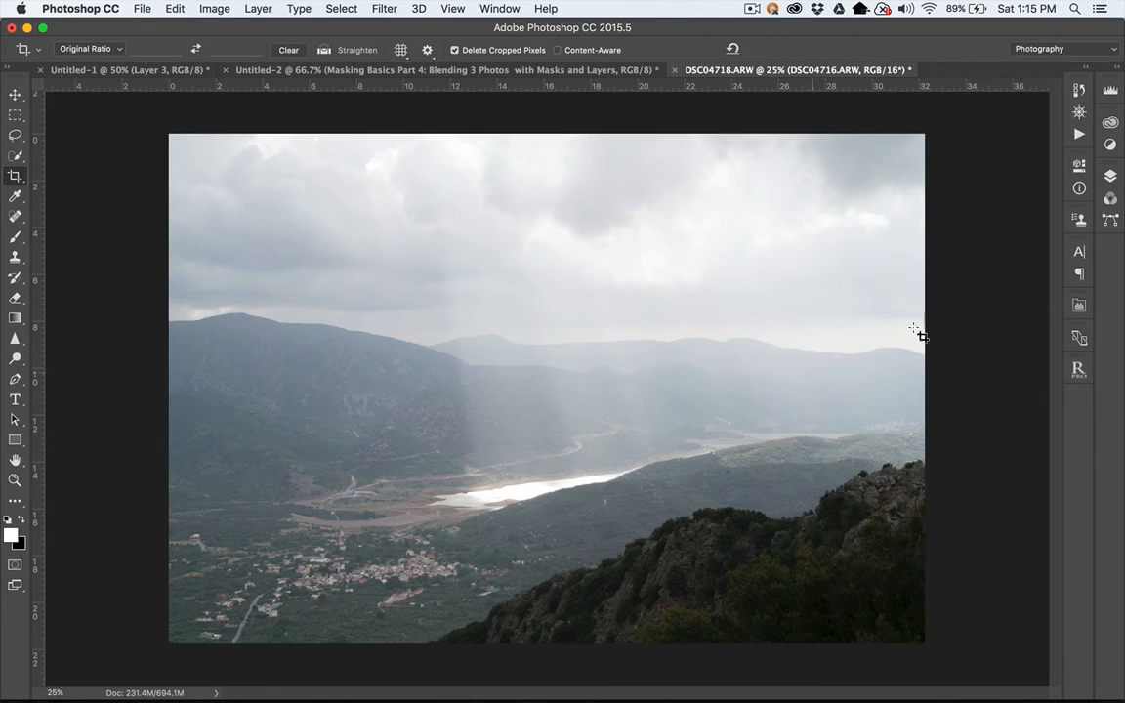
Display the layers and view the cropped bright, dark and middle exposures by toggling the visibility of the upper two.
click(1112, 179)
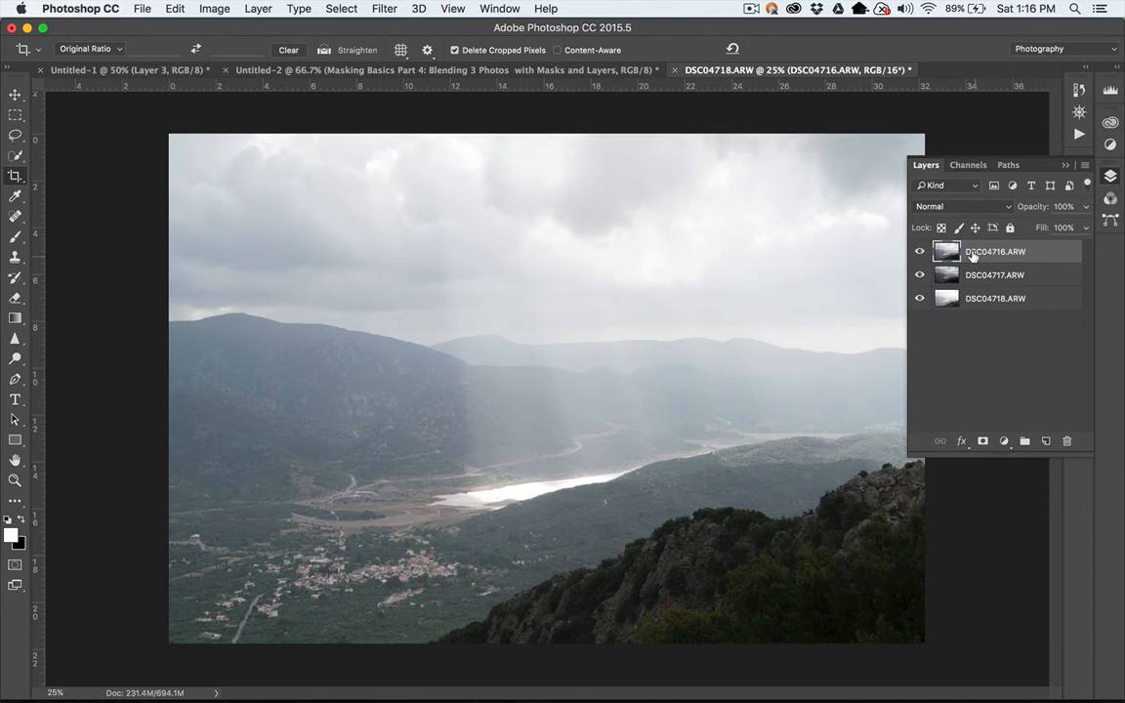
click(918, 251)
click(917, 275)
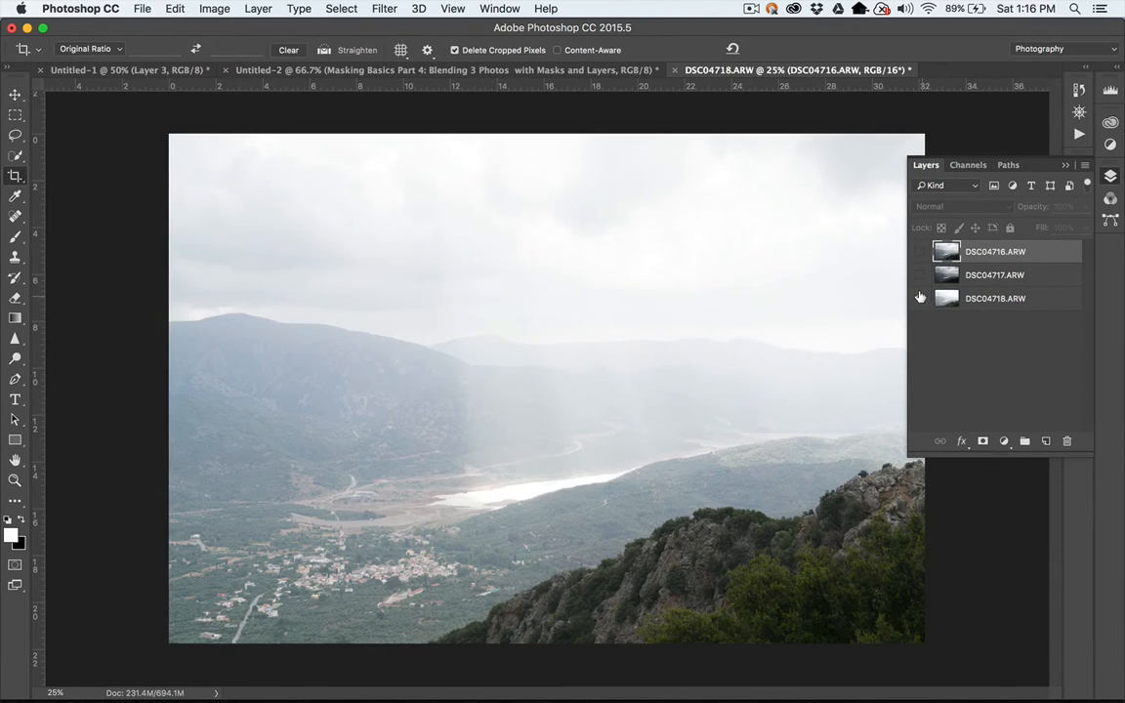
click(991, 301)
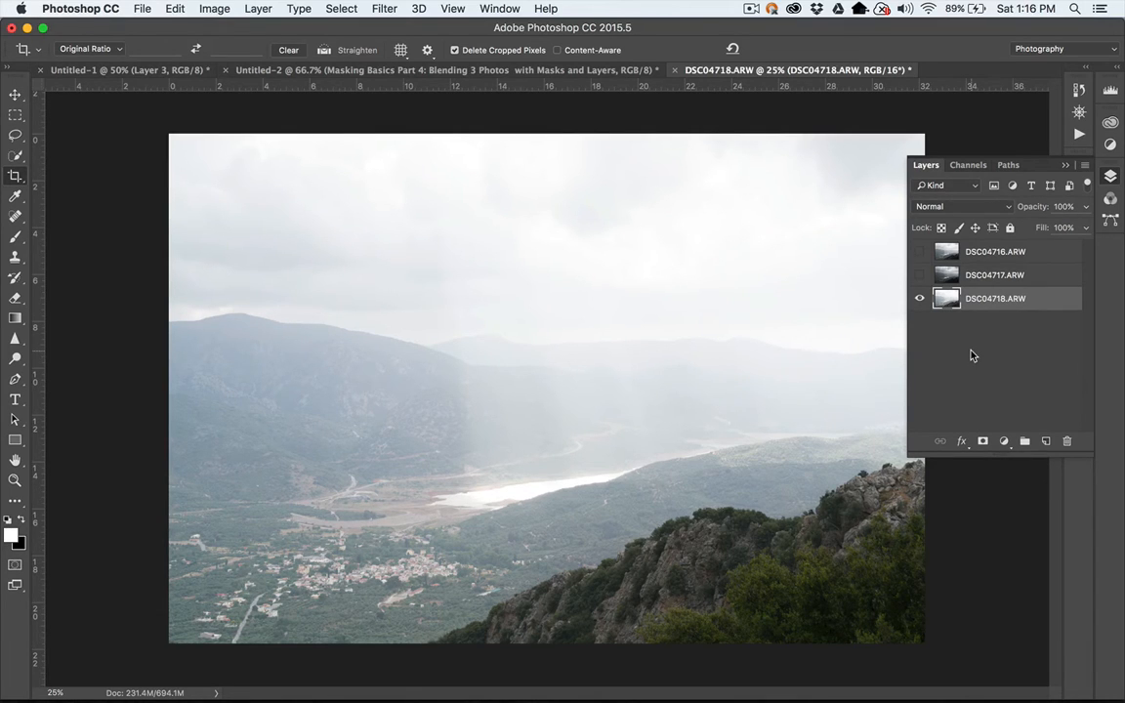
click(918, 275)
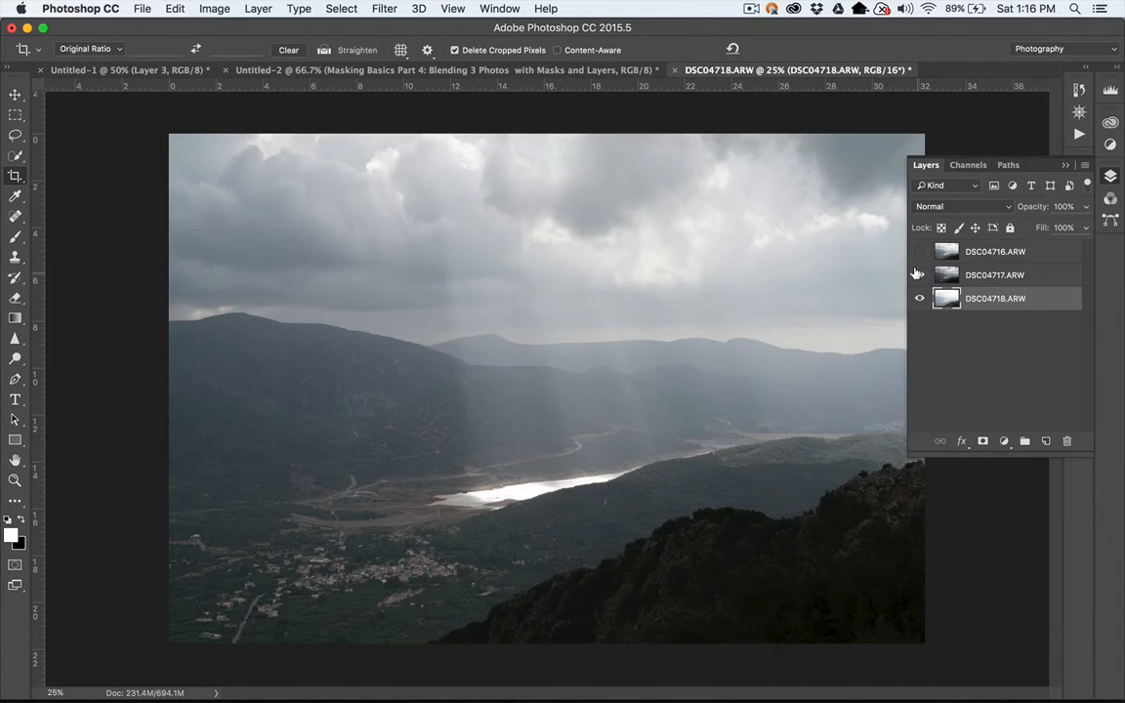
click(918, 274)
click(918, 251)
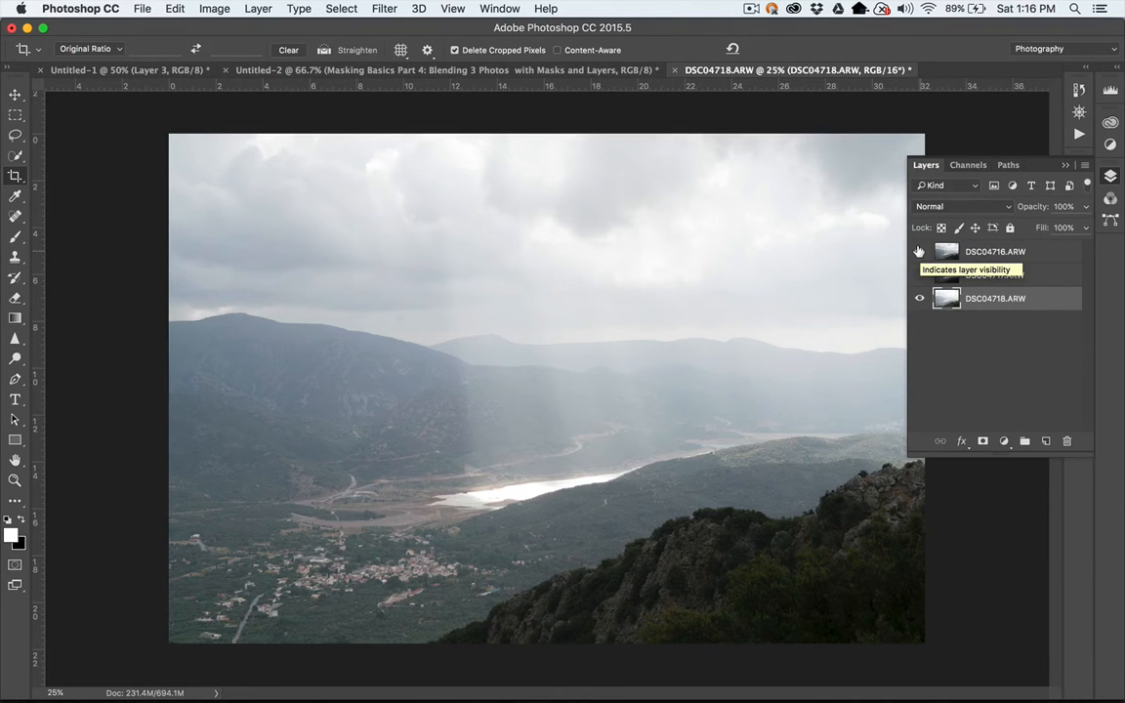
Hide the DSC04716.ARW layer and rename the bright DSC04718.ARW exposure as Hillside.
click(917, 251)
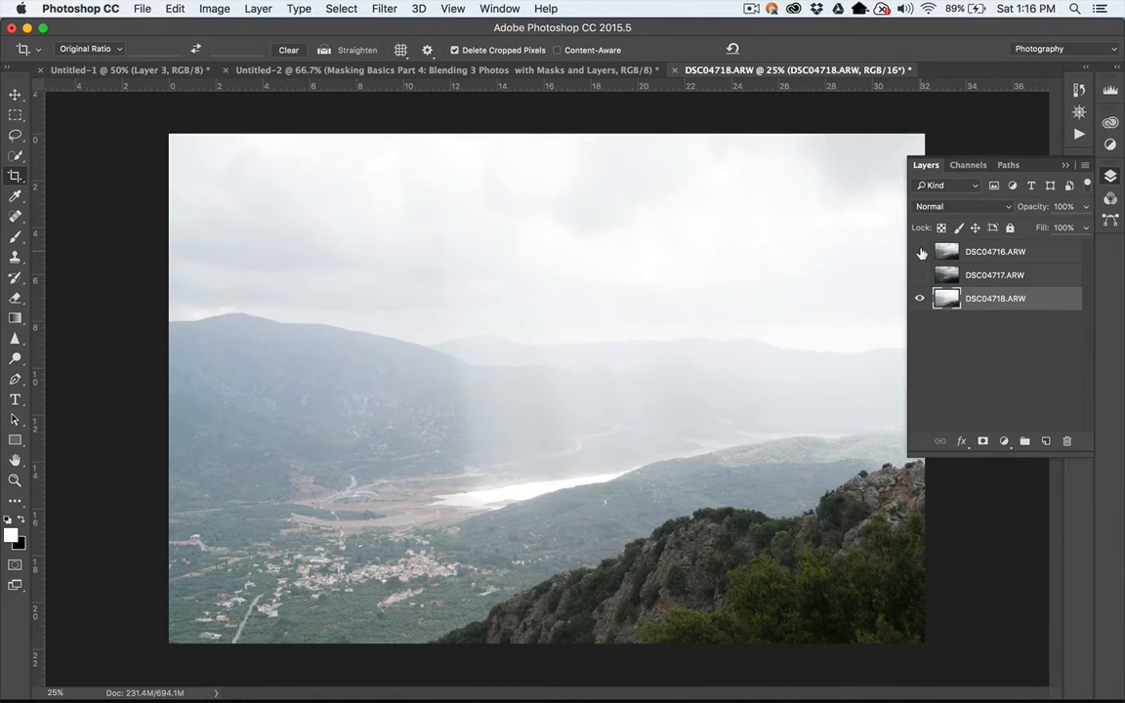
double_click(976, 299)
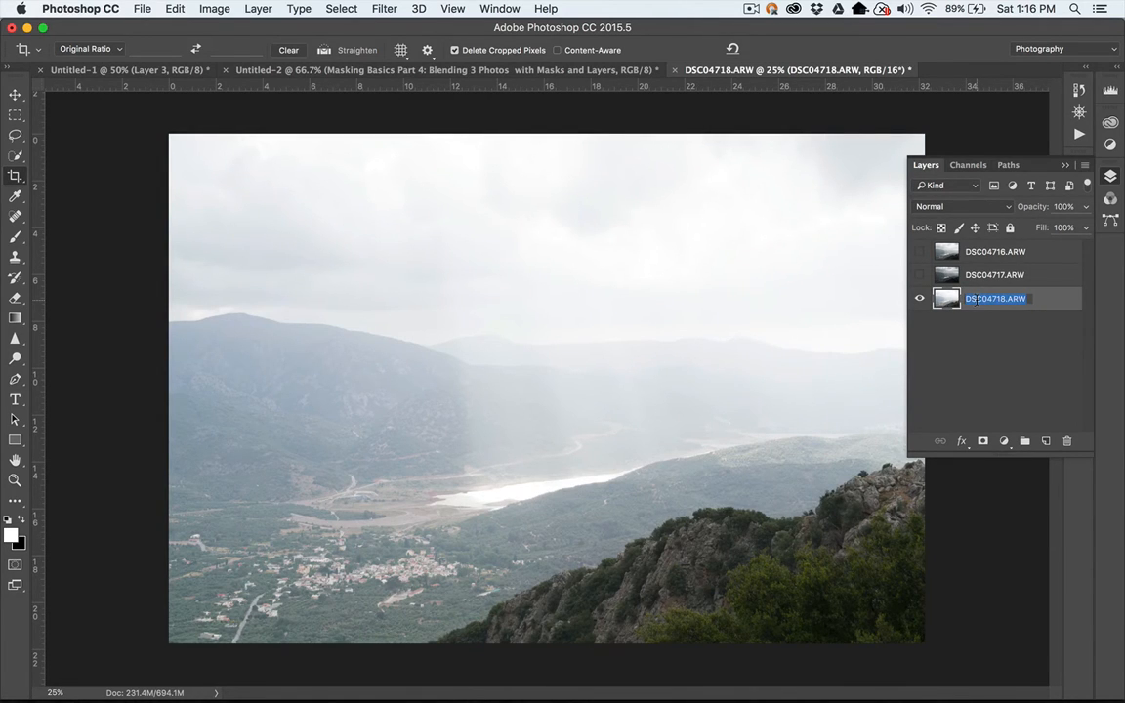
text(Hillside)
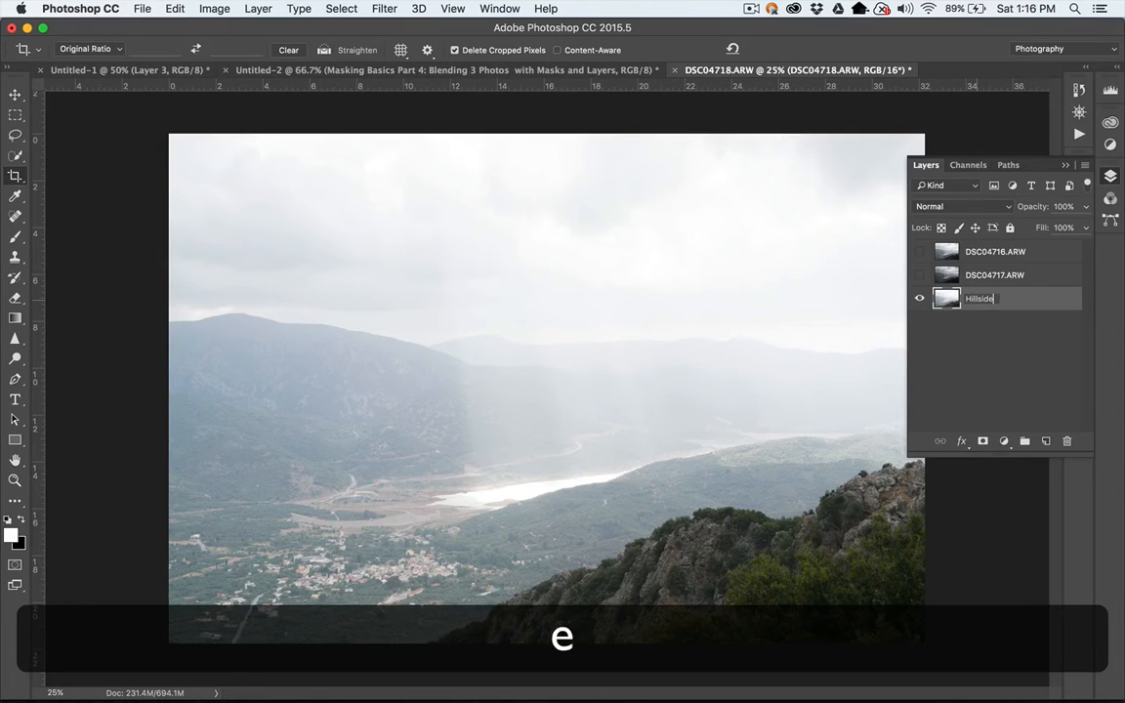
key(Return)
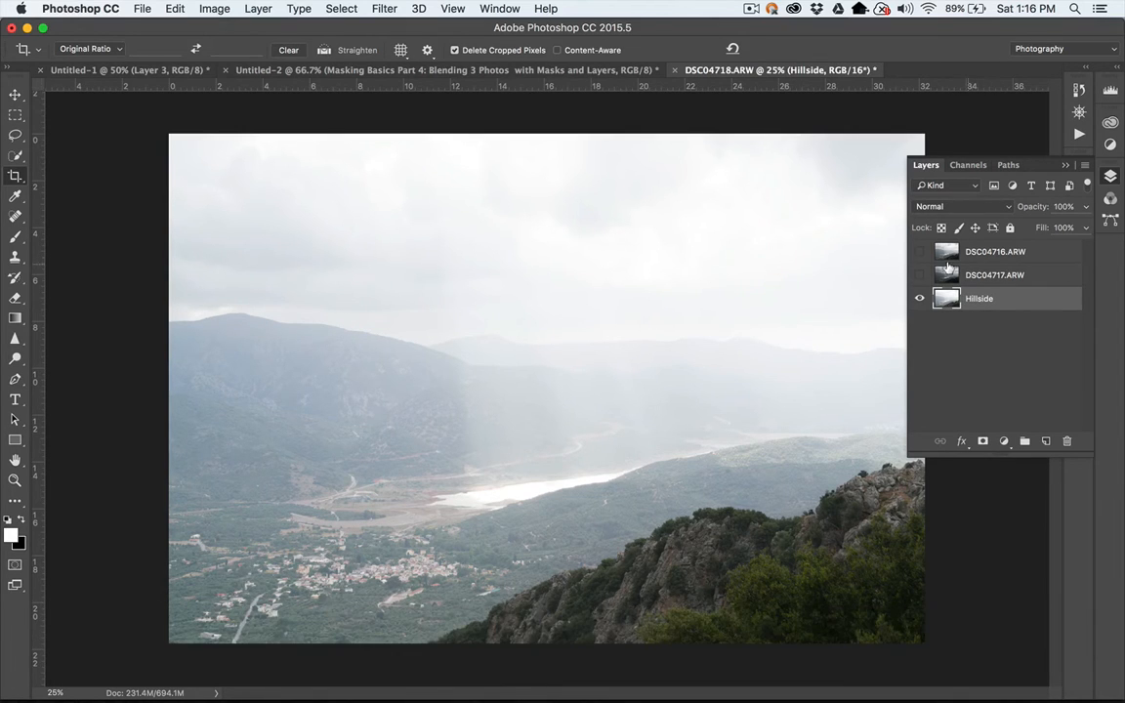
Show the dark DSC04717.ARW exposure and rename its layer as Clouds.
click(919, 274)
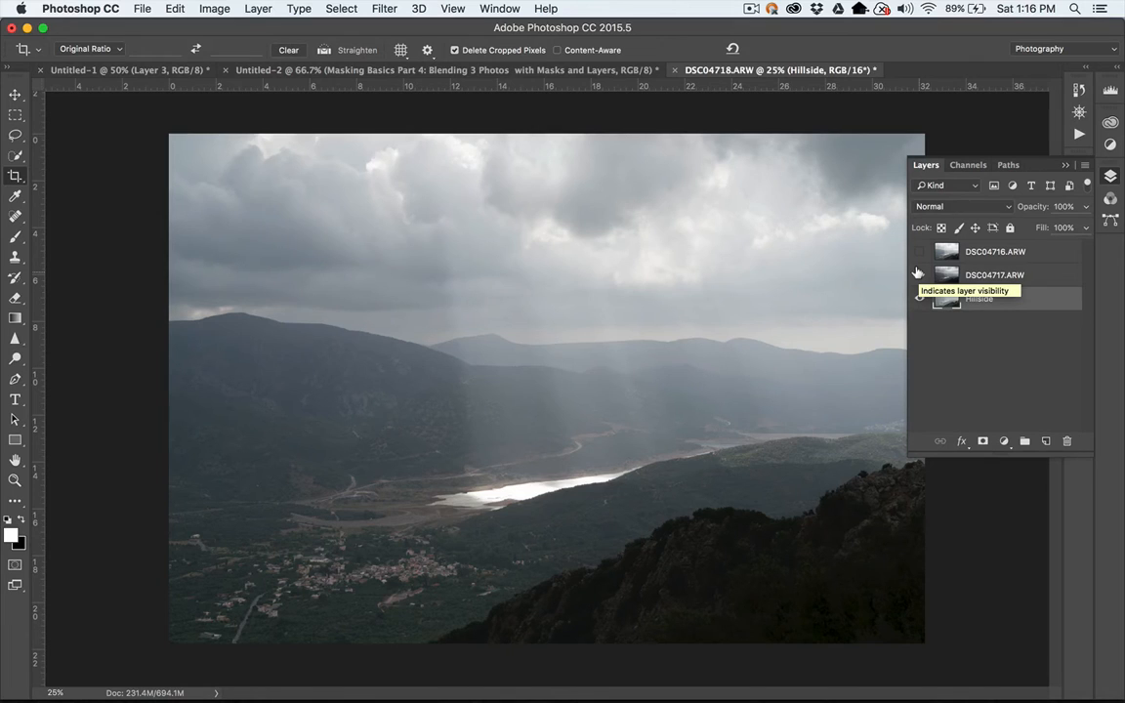
click(989, 278)
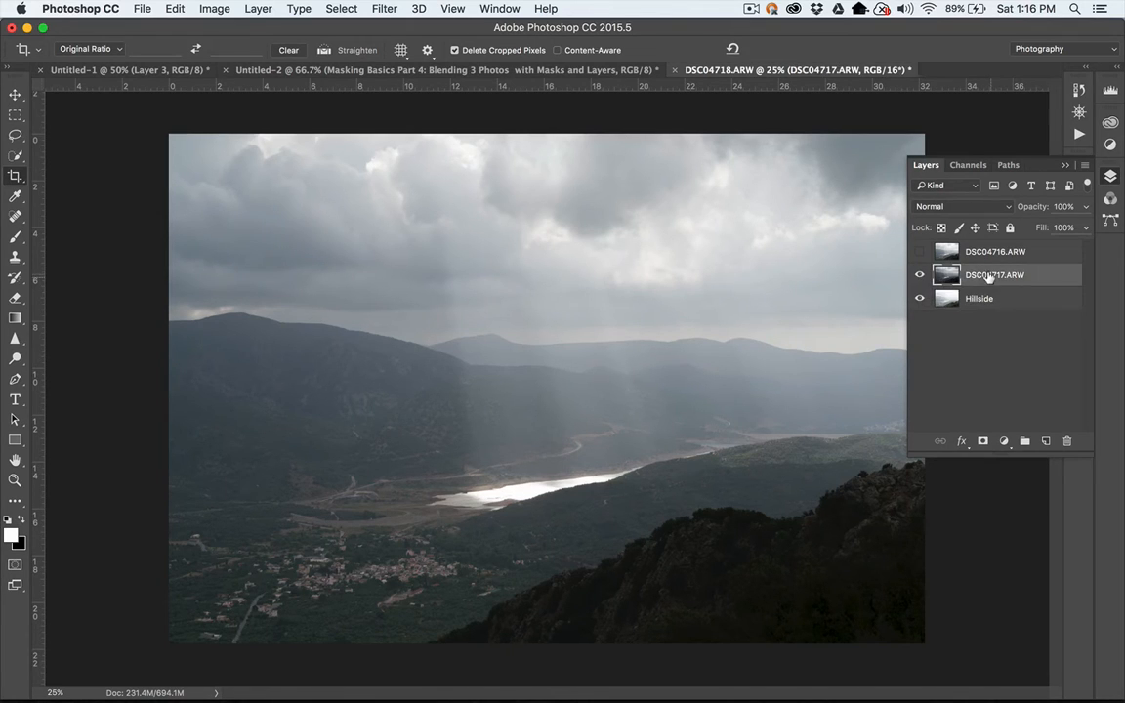
double_click(989, 277)
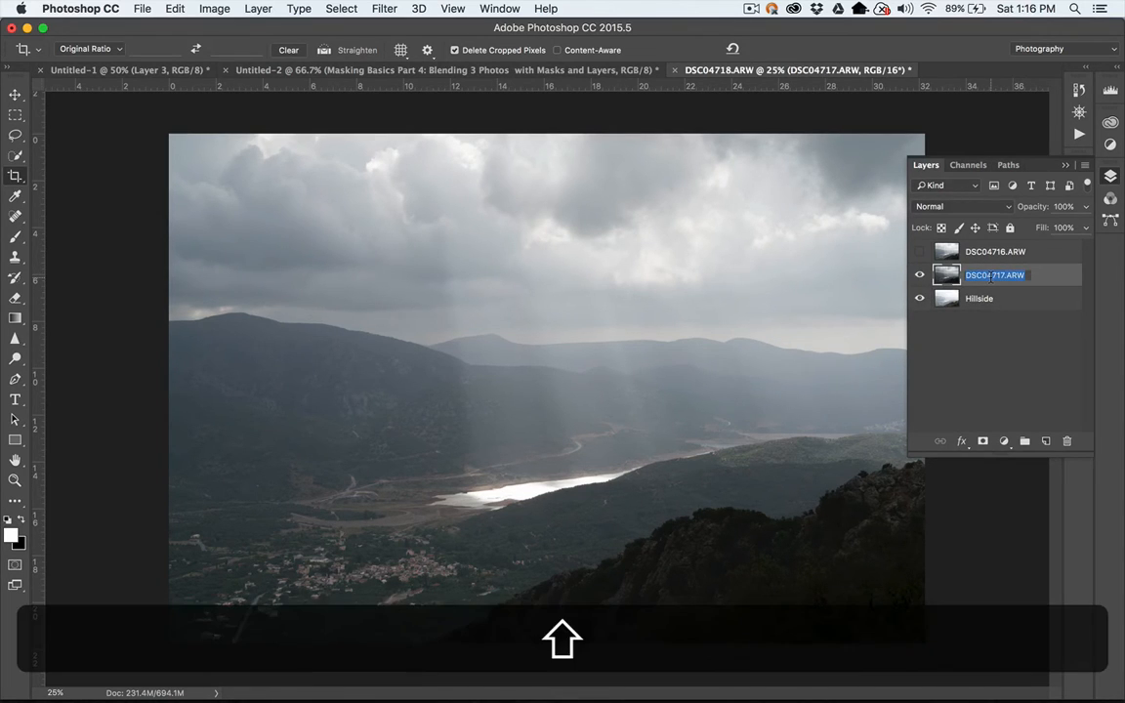
text(Clouds)
key(Return)
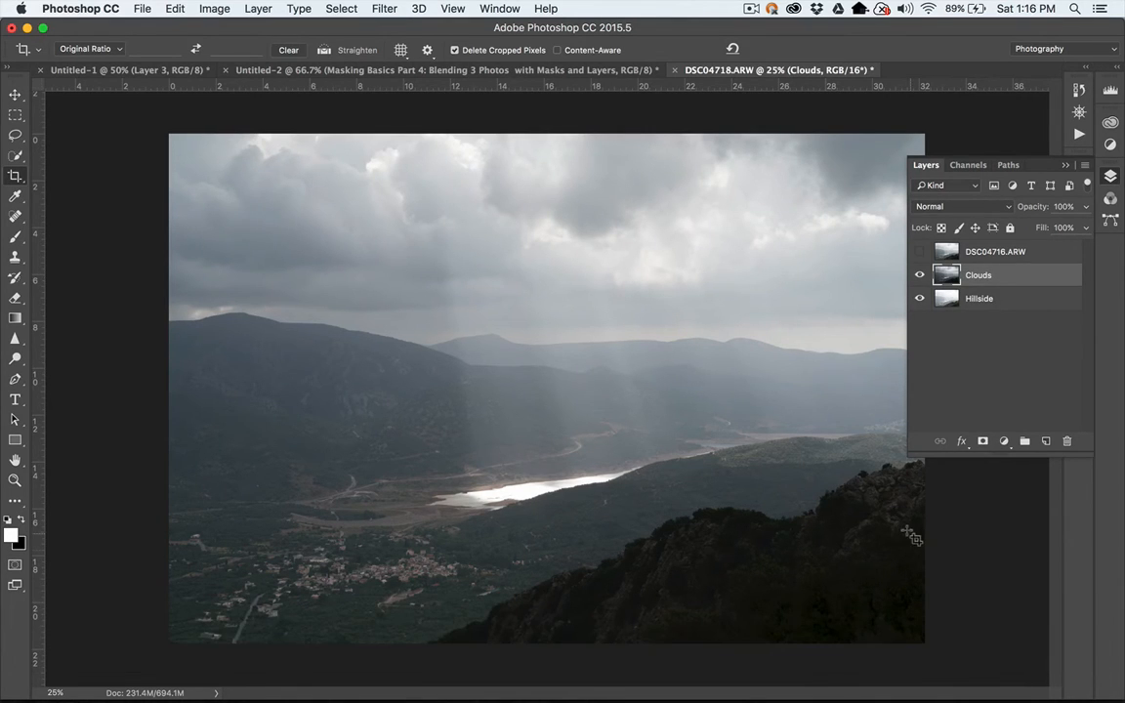
Show the DSC04716.ARW layer, rename it Base, and move it to the bottom of the layer stack.
click(918, 251)
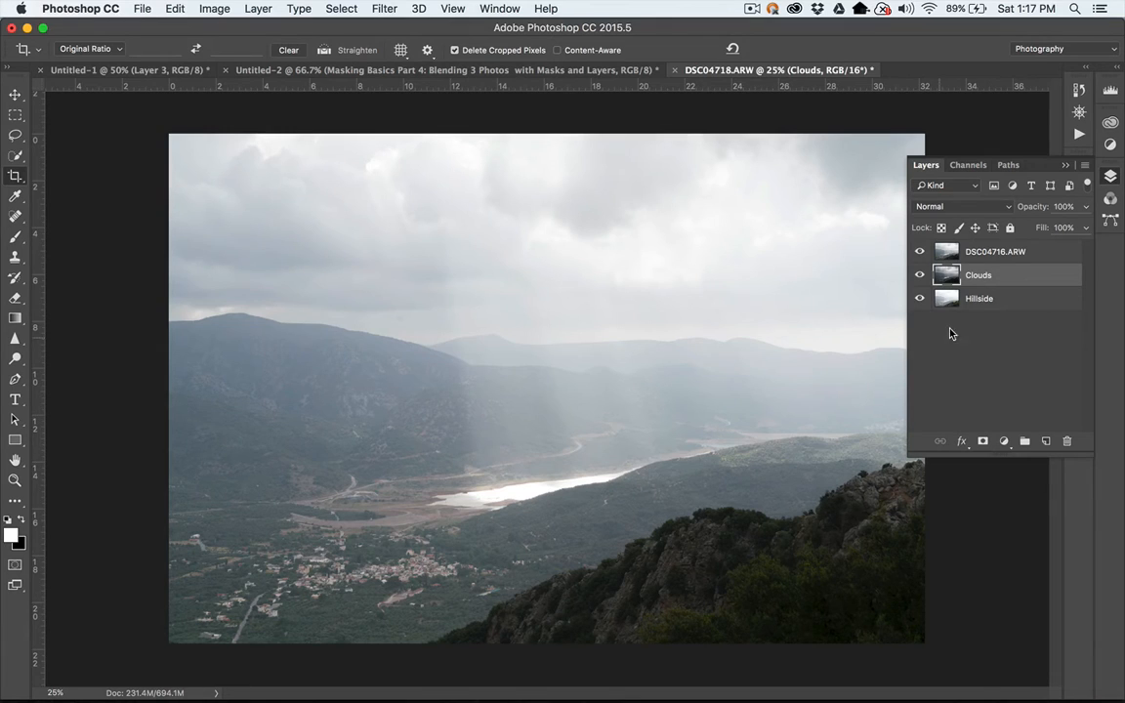
double_click(984, 251)
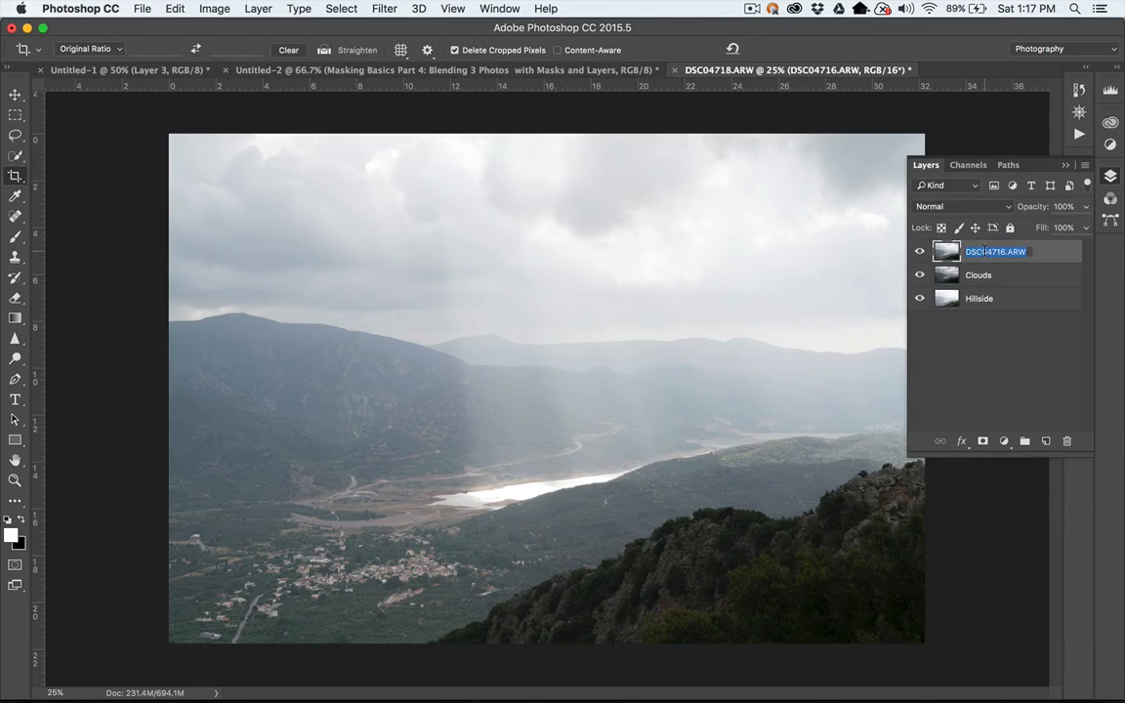
text(Base)
key(Return)
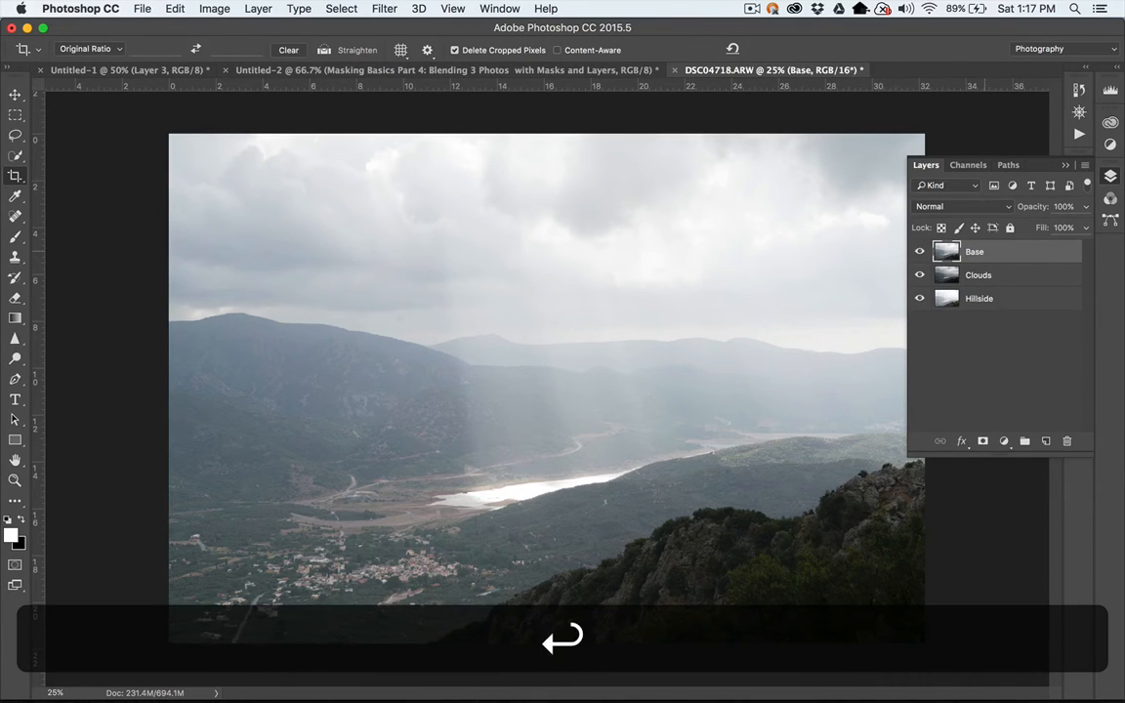
drag(984, 255, 970, 309)
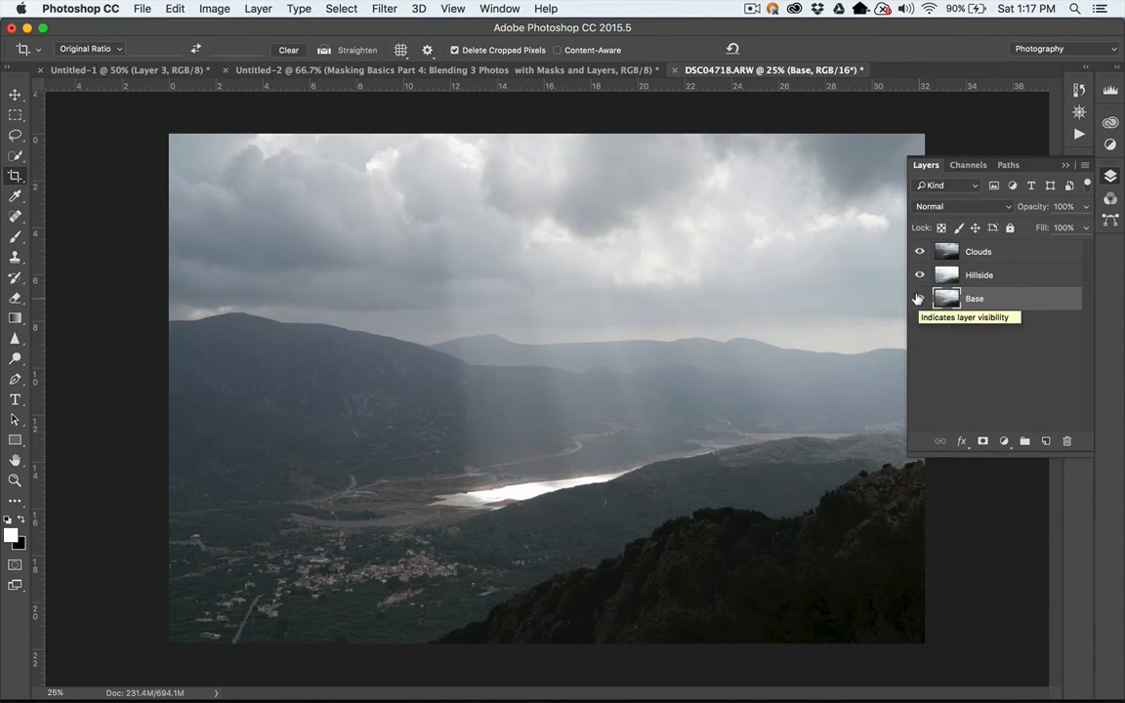
Compare the exposures with Clouds on and off, leave Clouds hidden, and add a white layer mask to the Hillside layer.
click(919, 252)
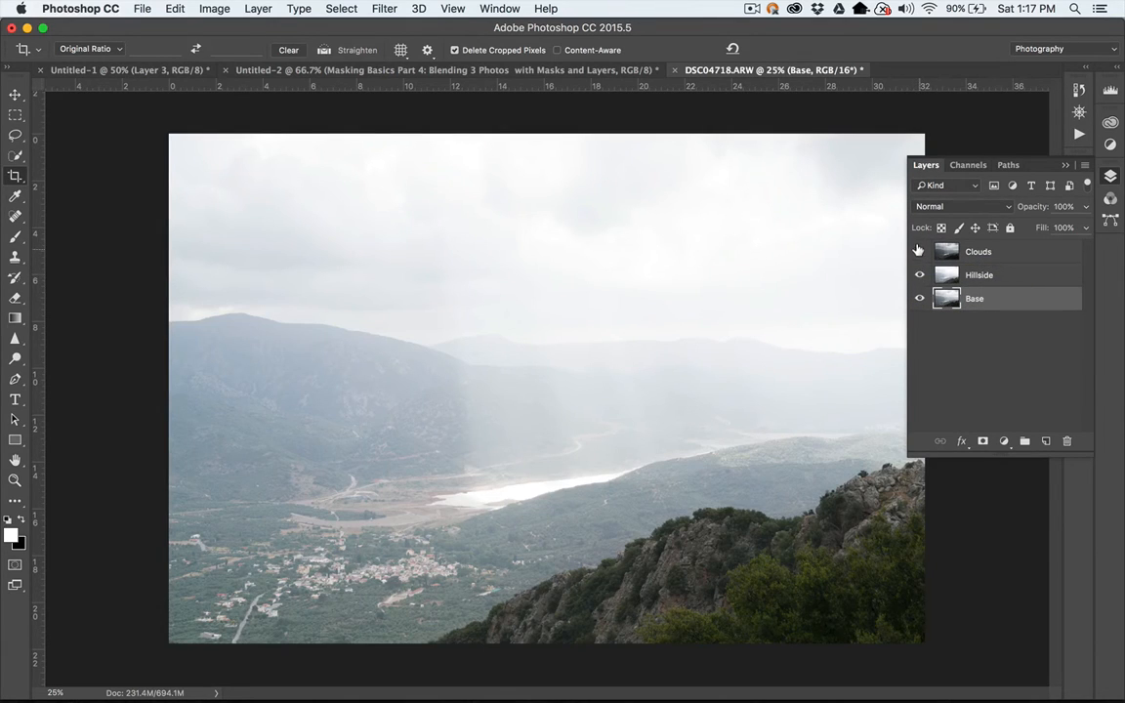
click(918, 251)
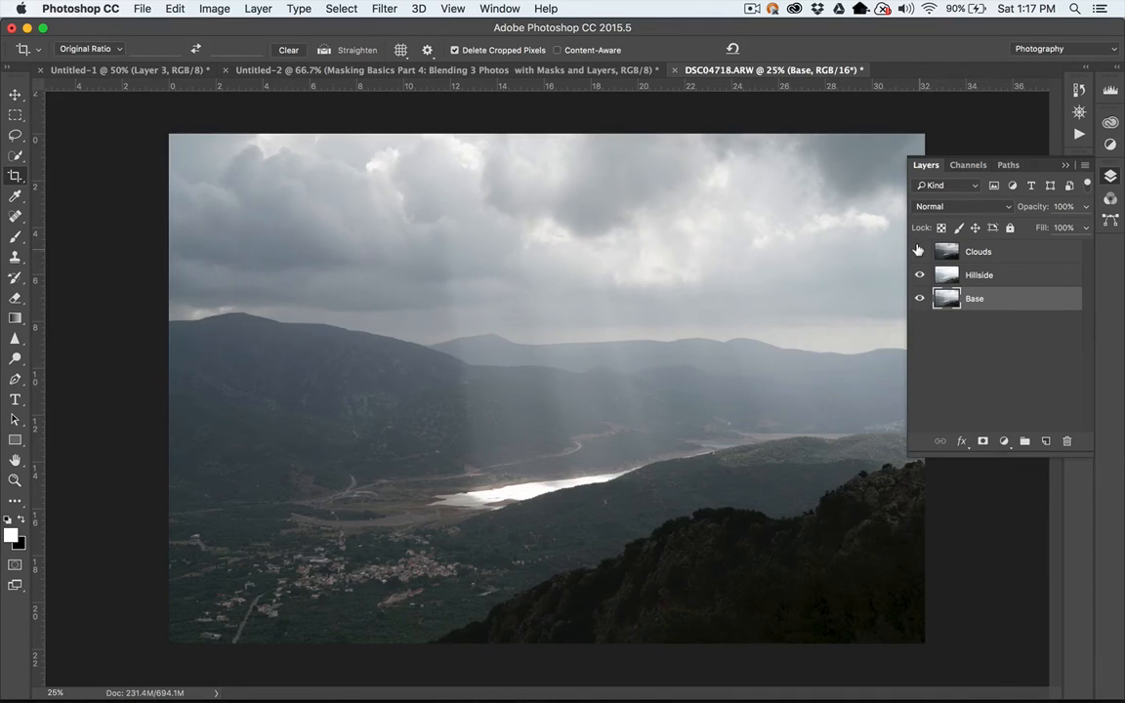
click(918, 251)
click(994, 277)
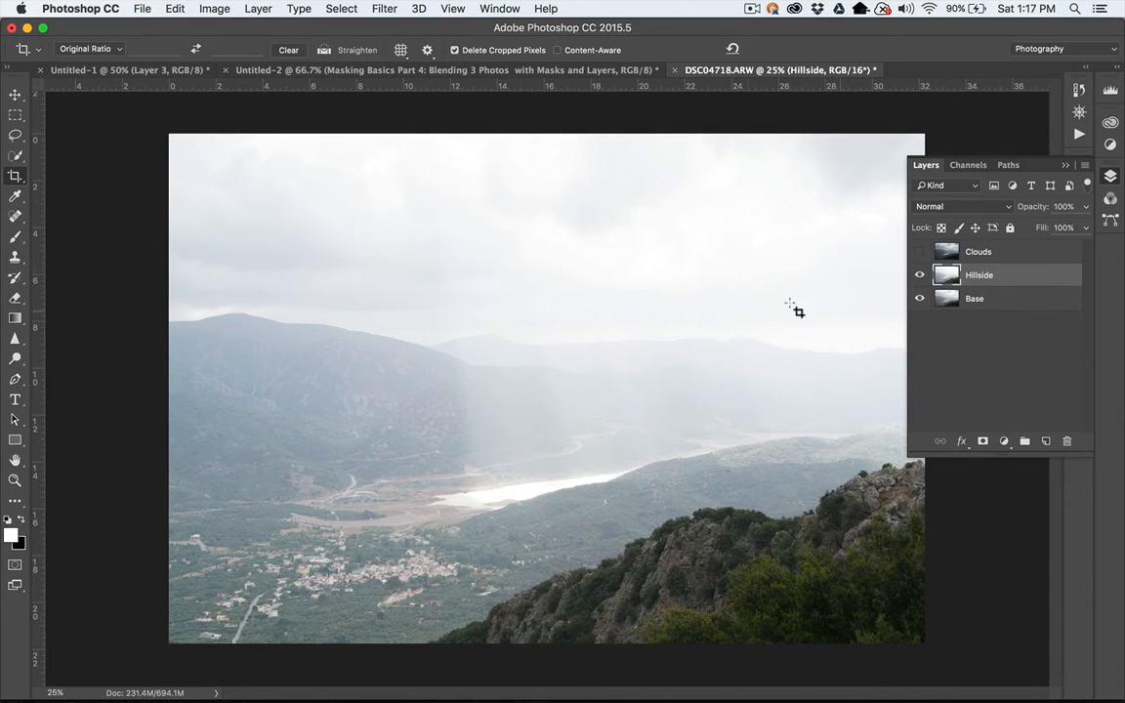
click(11, 95)
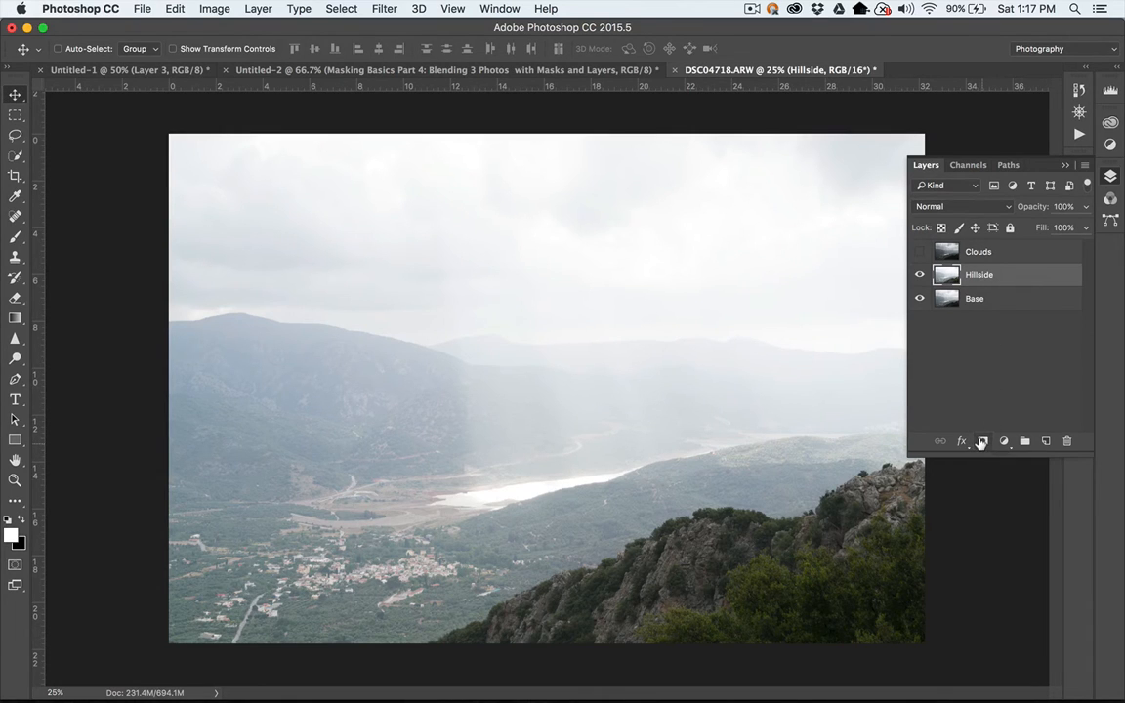
click(982, 441)
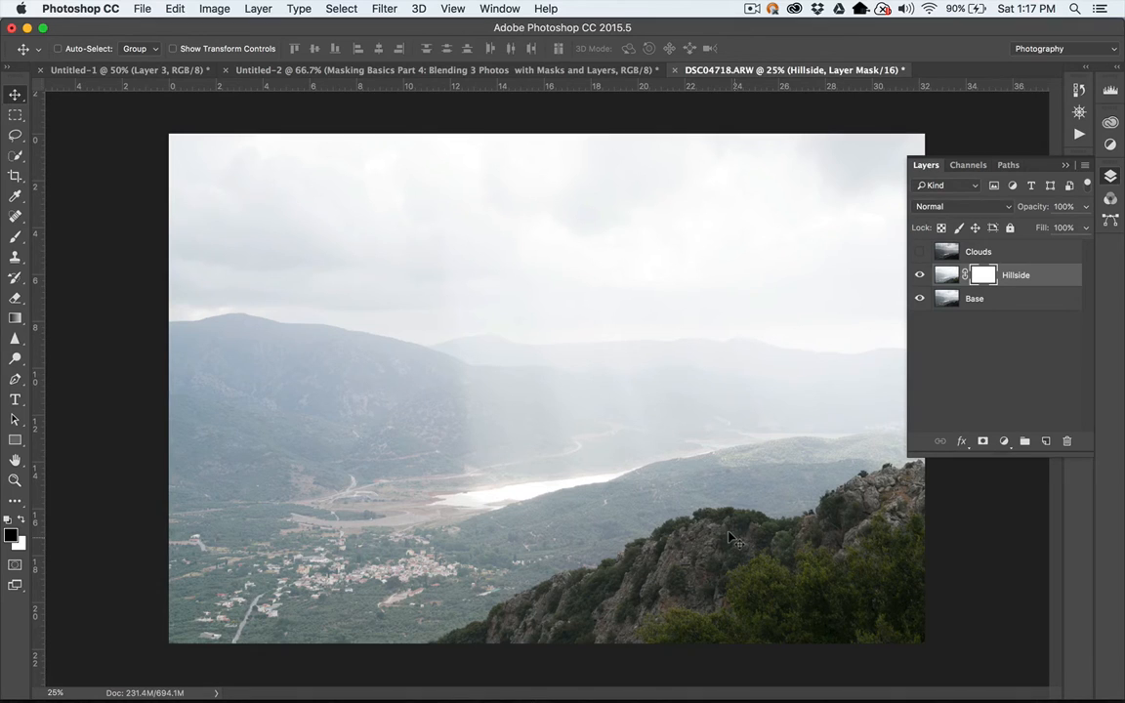
Select the dark rocky hillside in the foreground with the Quick Selection tool.
key(w)
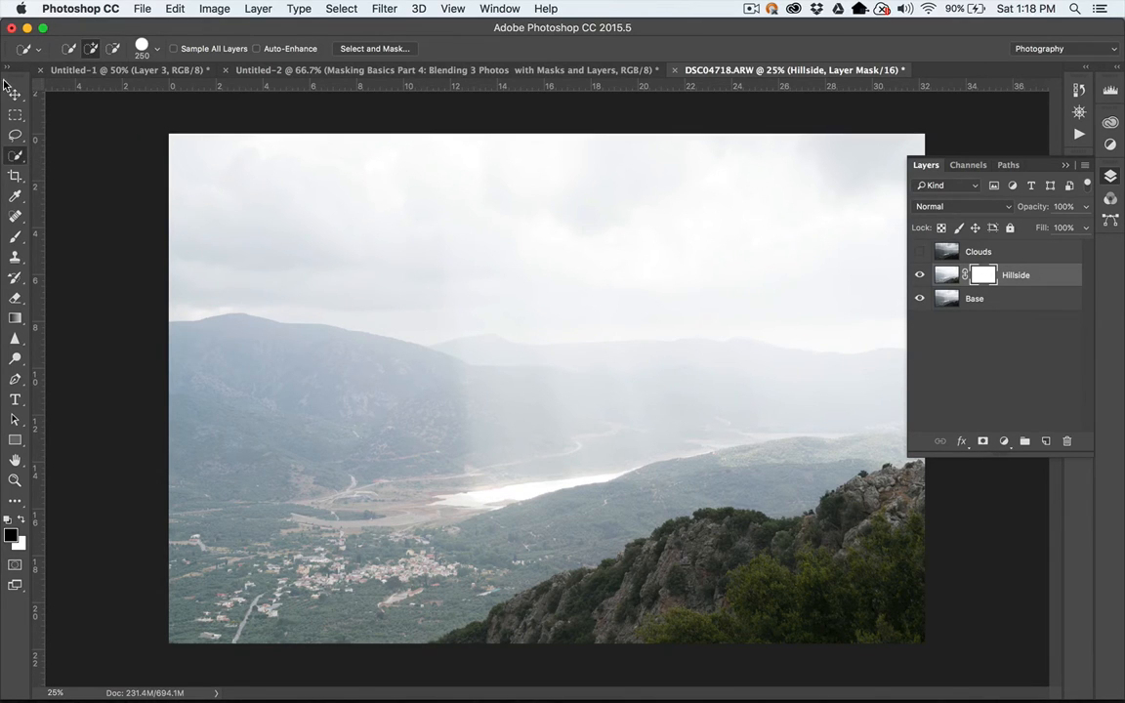
click(16, 134)
click(18, 156)
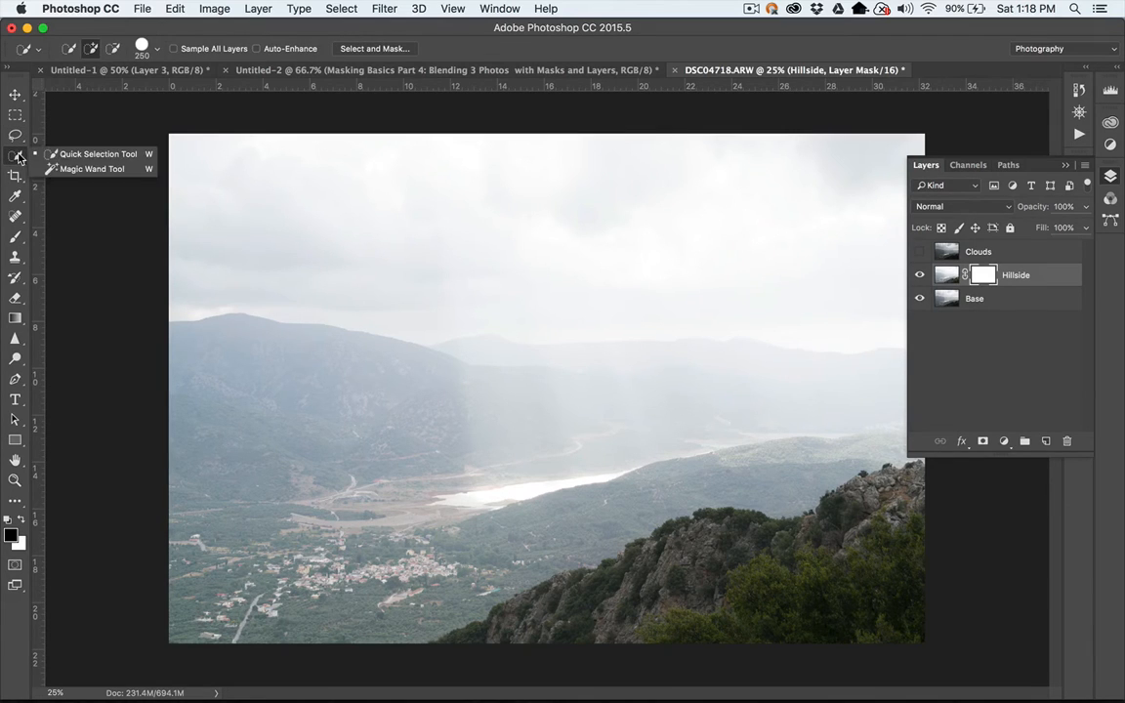
click(68, 154)
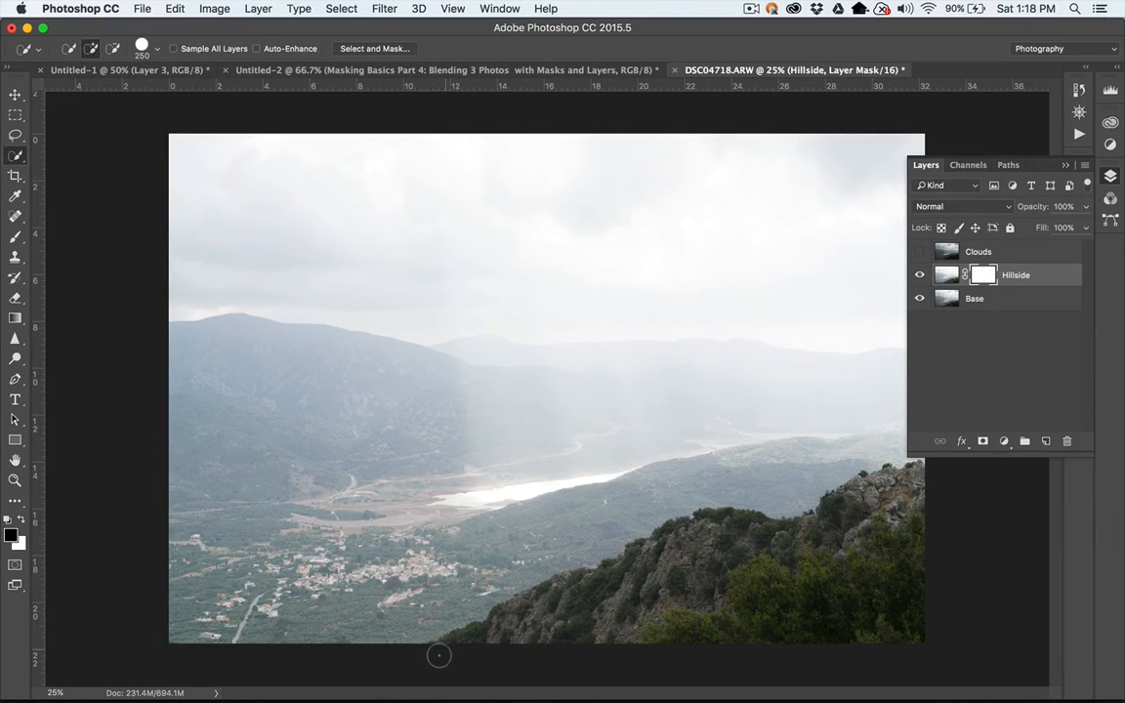
drag(440, 652, 591, 621)
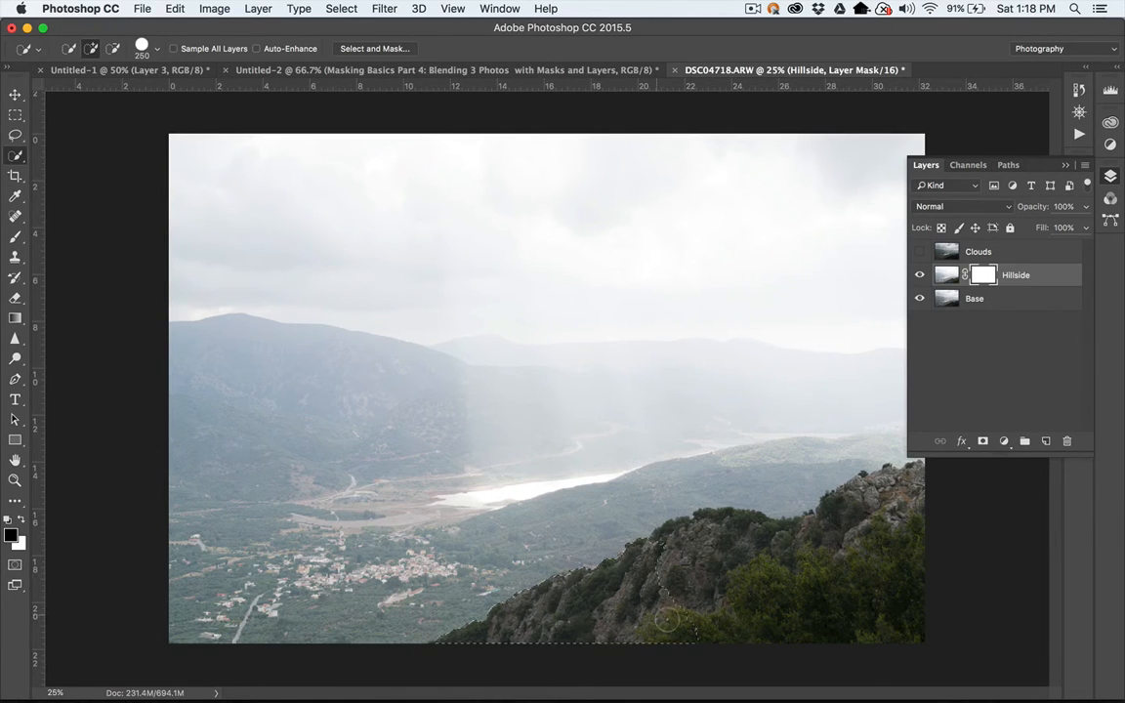
drag(666, 618, 755, 603)
Fill the selected hillside area with black on the Hillside layer mask and deselect it.
key(alt)
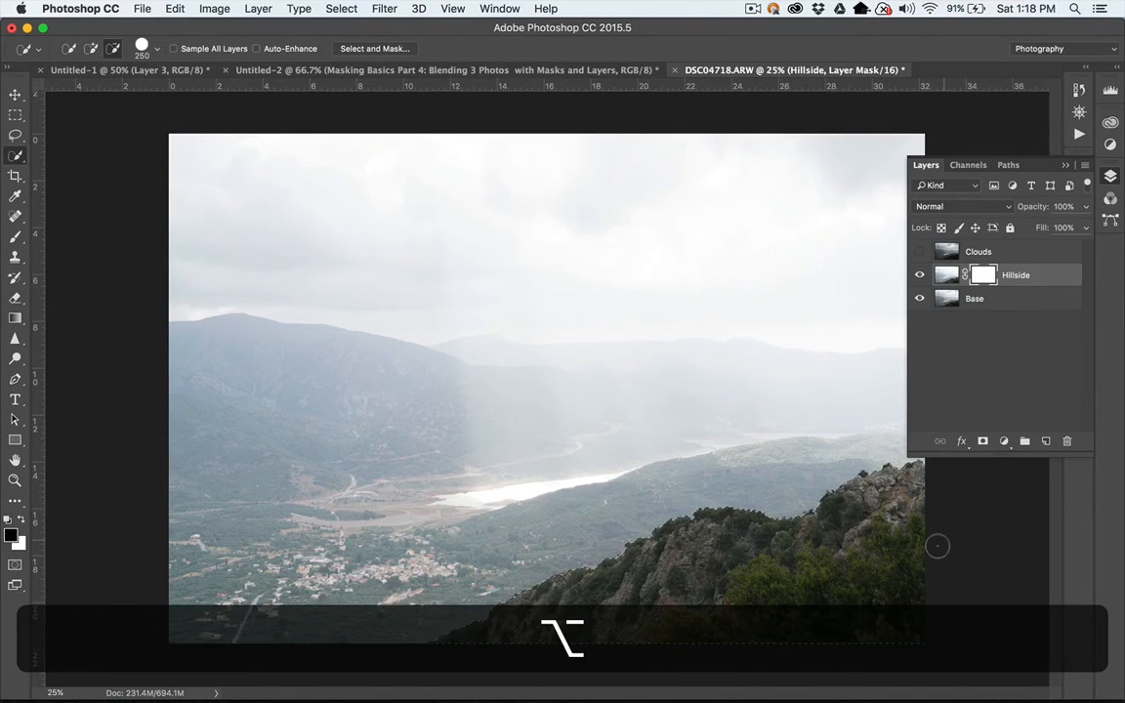
key(alt+BackSpace)
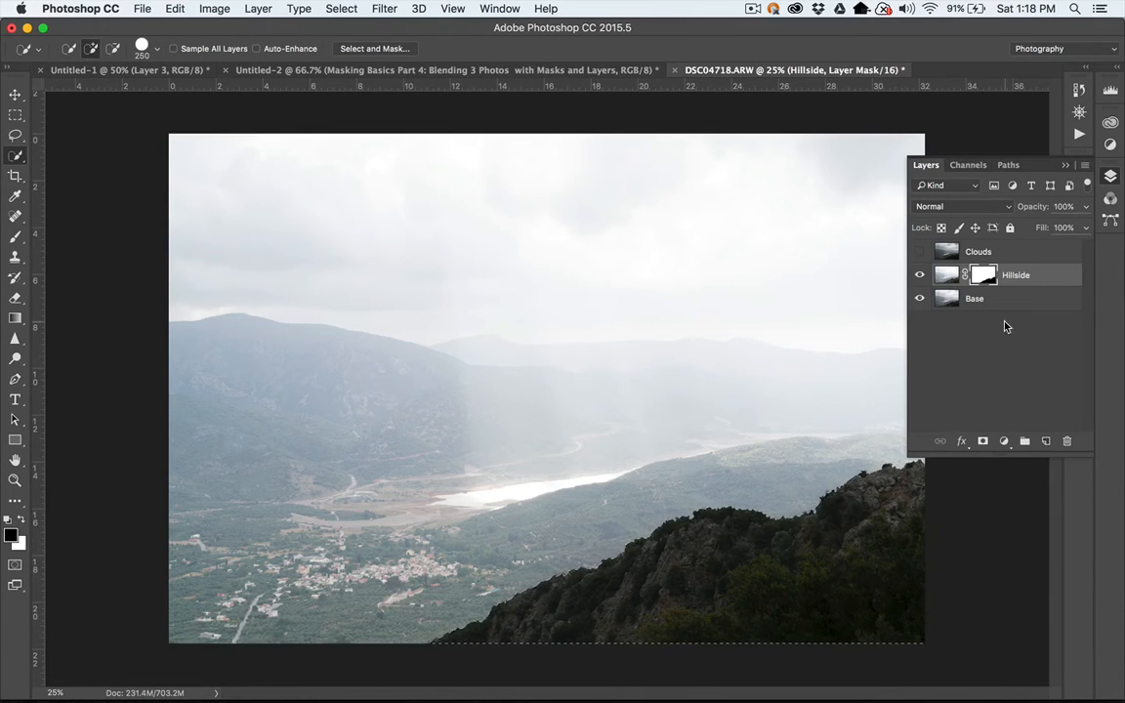
key(super+d)
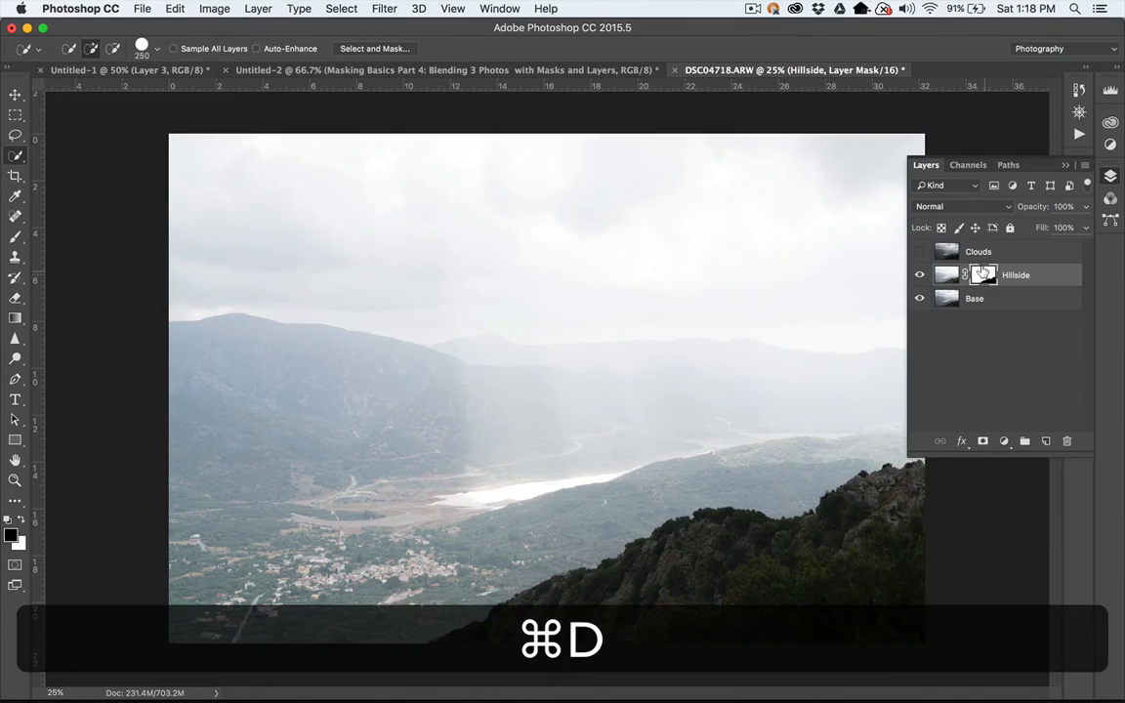
Open the Hillside mask in Select and Mask and invert it so only the foreground hillside uses the bright exposure.
double_click(981, 274)
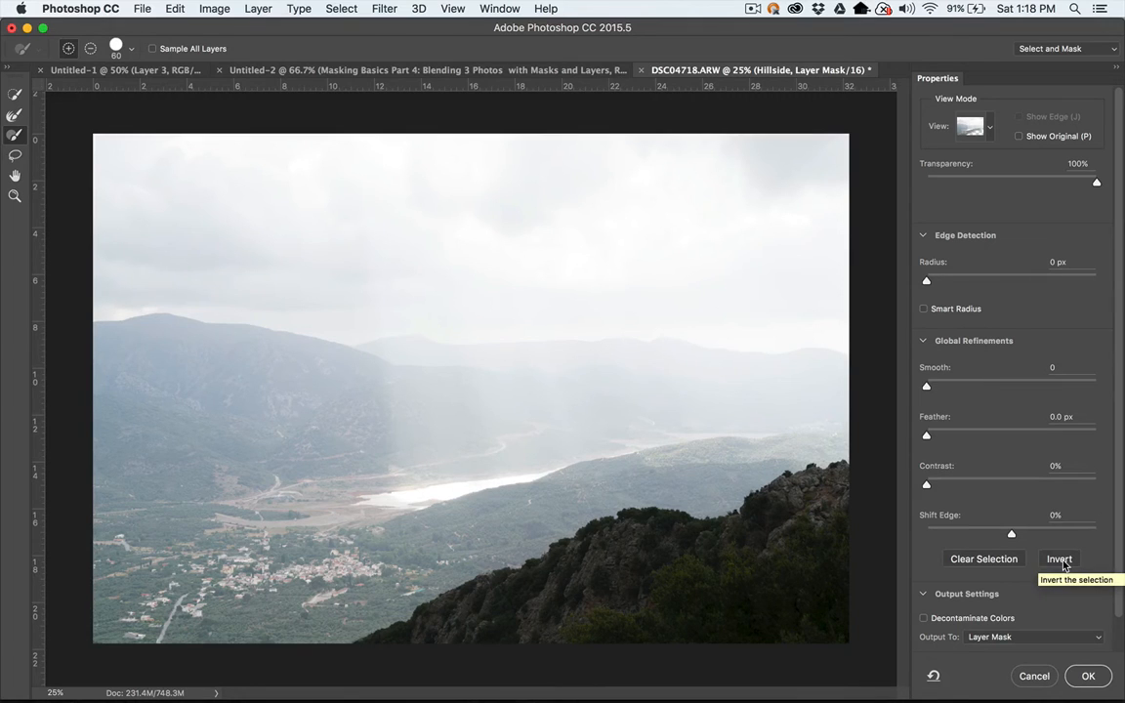
click(1060, 560)
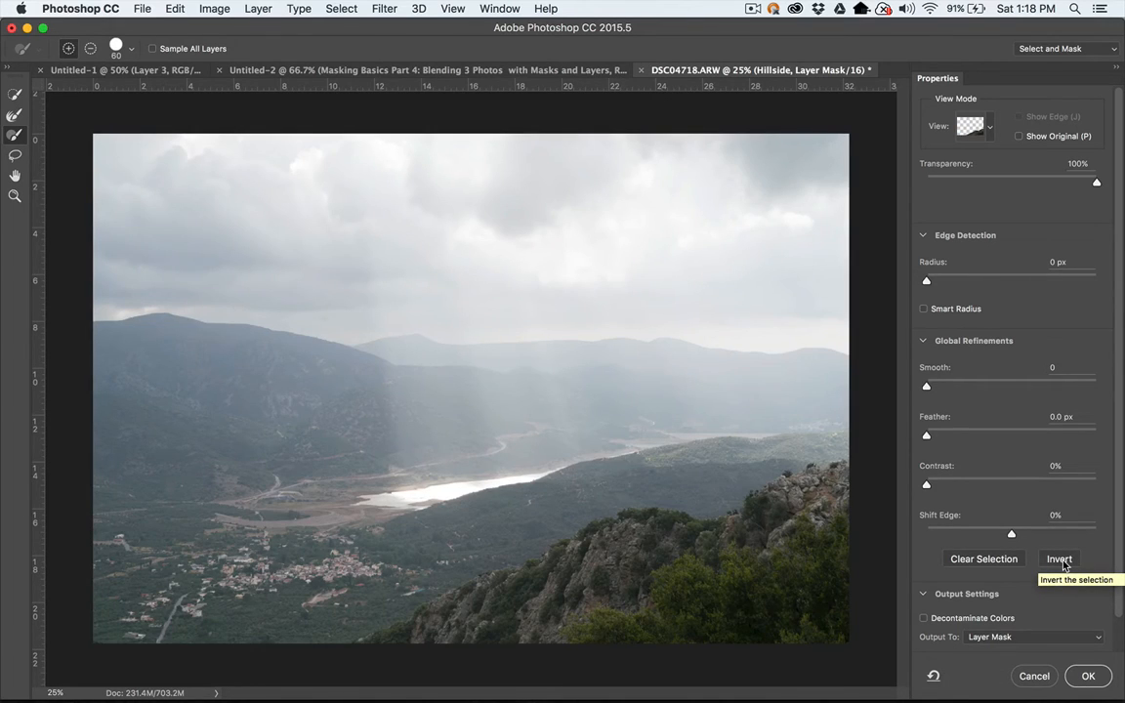
click(1060, 559)
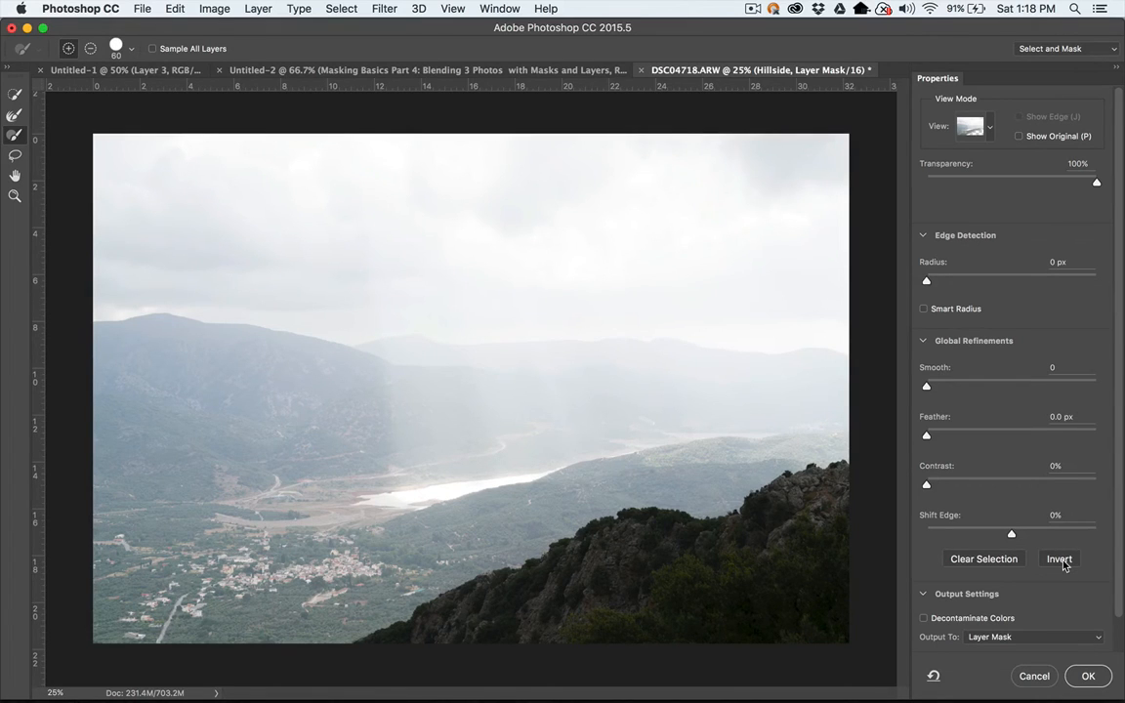
click(1060, 561)
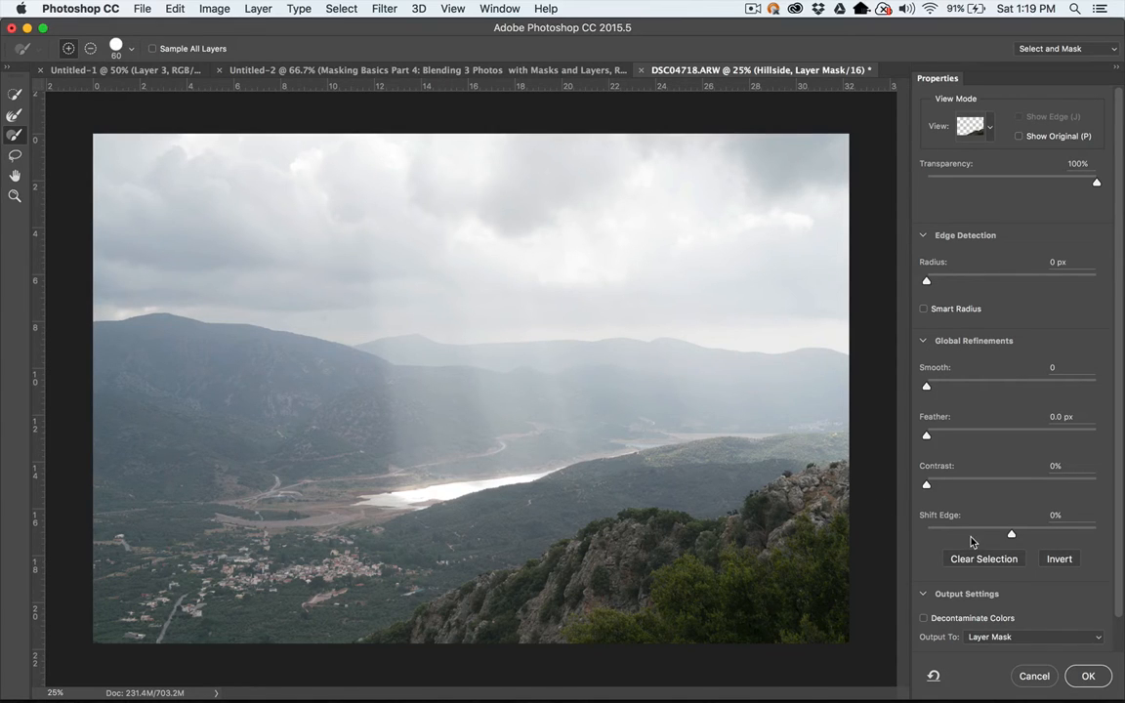
Soften the Hillside mask's edge with a Radius of 3 px and a Feather of 3.1 px.
scroll(1033, 366, down, 2)
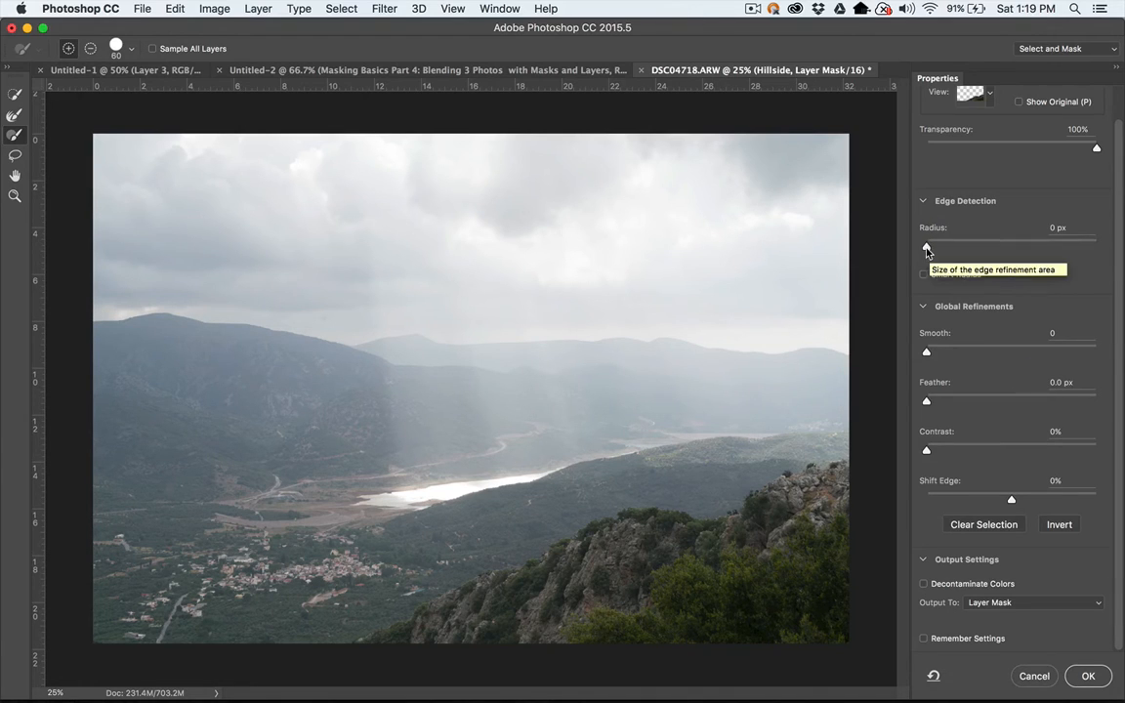
drag(927, 251, 943, 251)
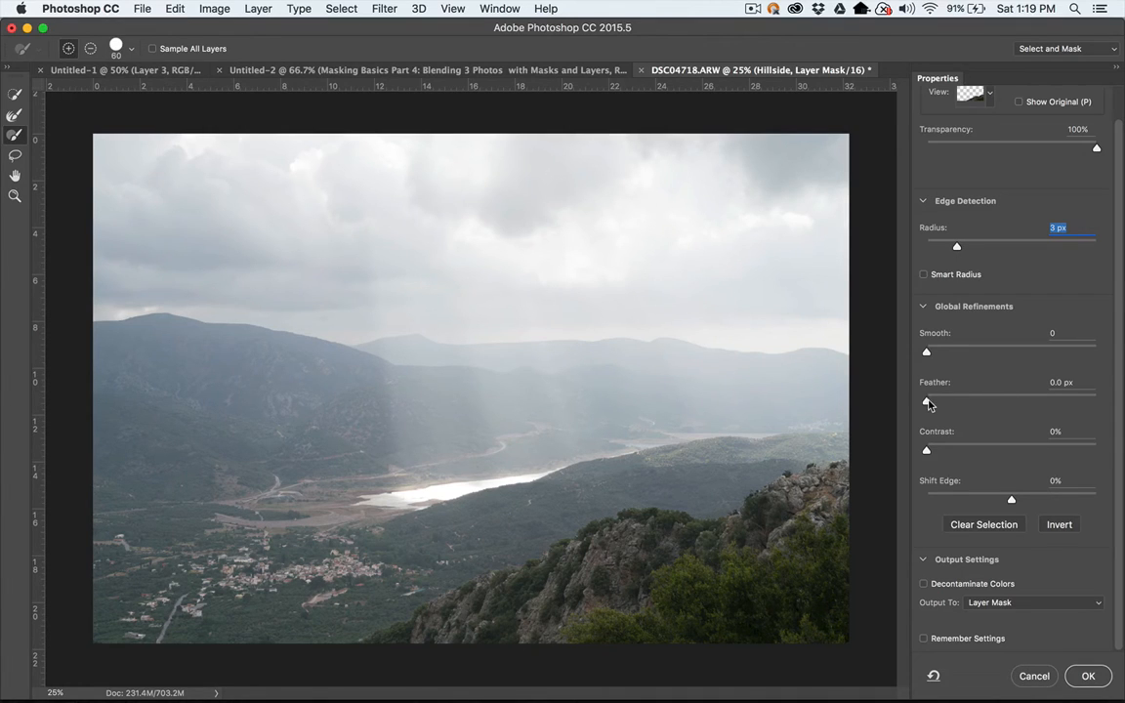
drag(927, 404, 950, 408)
drag(976, 409, 936, 404)
drag(936, 404, 955, 408)
Set the mask's Shift Edge to -13%, apply the refinement, and compare the image with the Hillside layer off and on.
drag(1012, 499, 1006, 502)
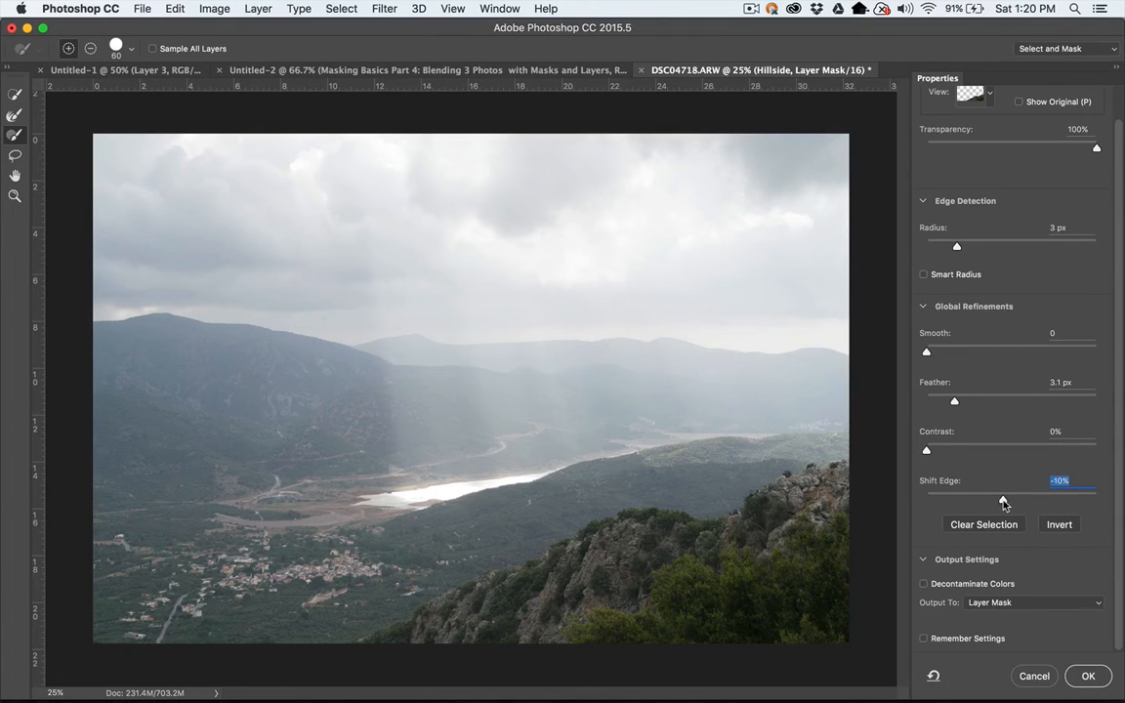
mouse_move(1004, 500)
mouse_down()
mouse_move(1013, 502)
mouse_move(1000, 505)
mouse_up()
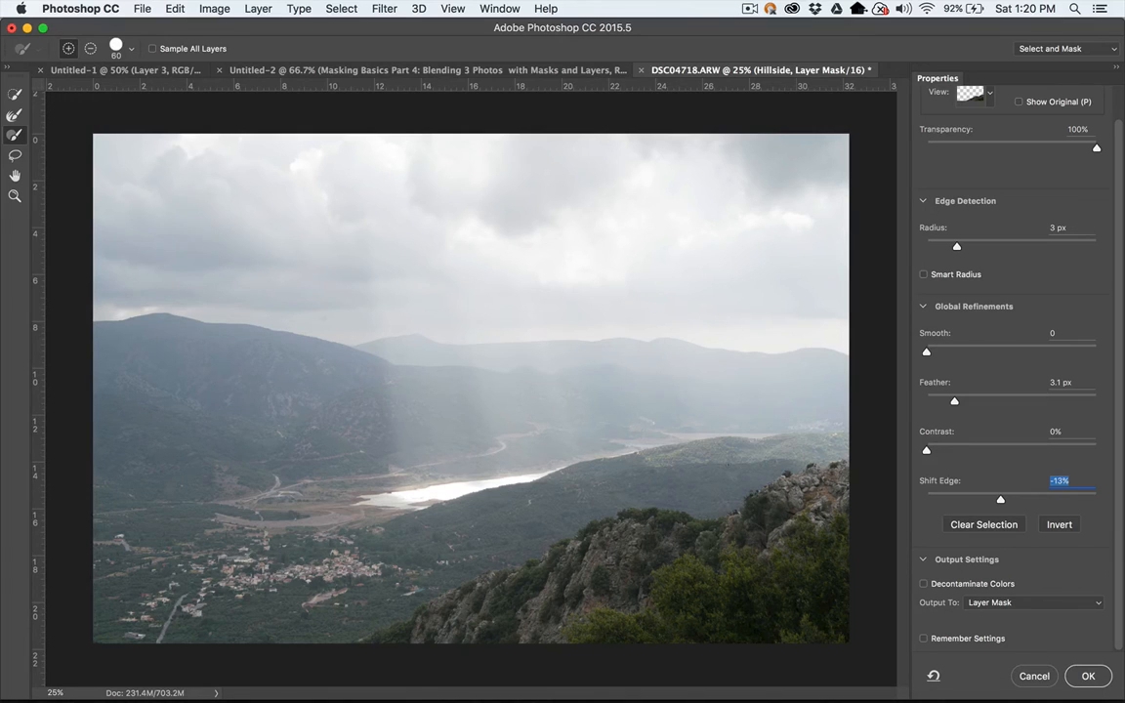
click(1089, 677)
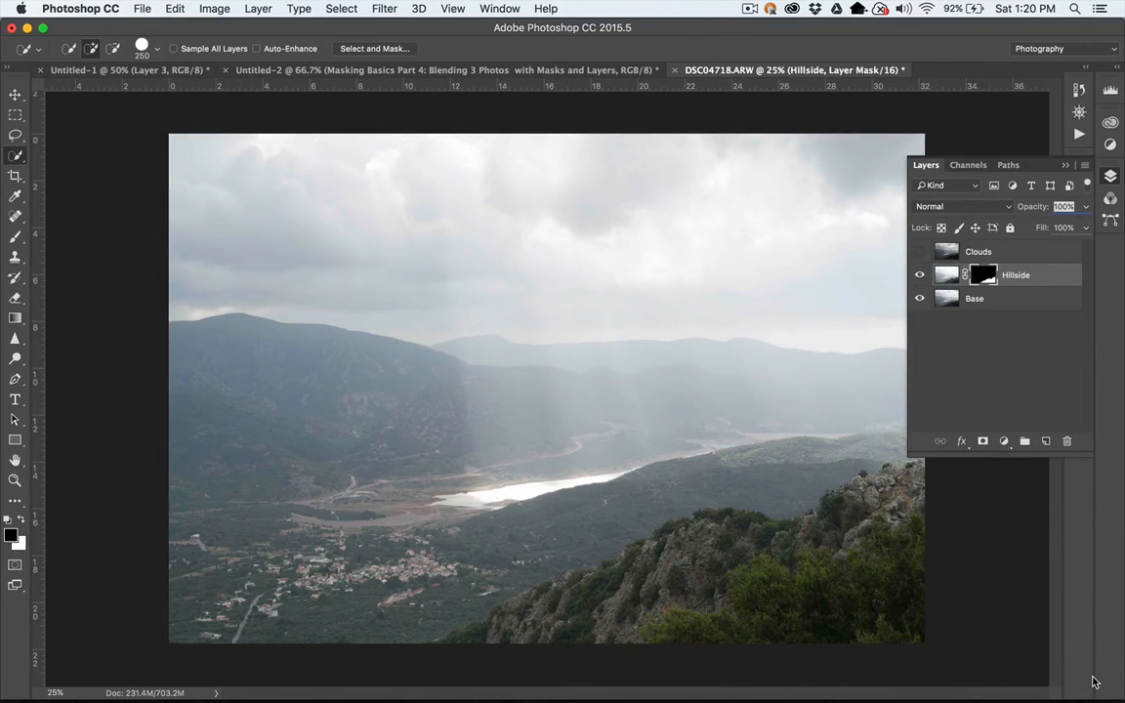
click(918, 275)
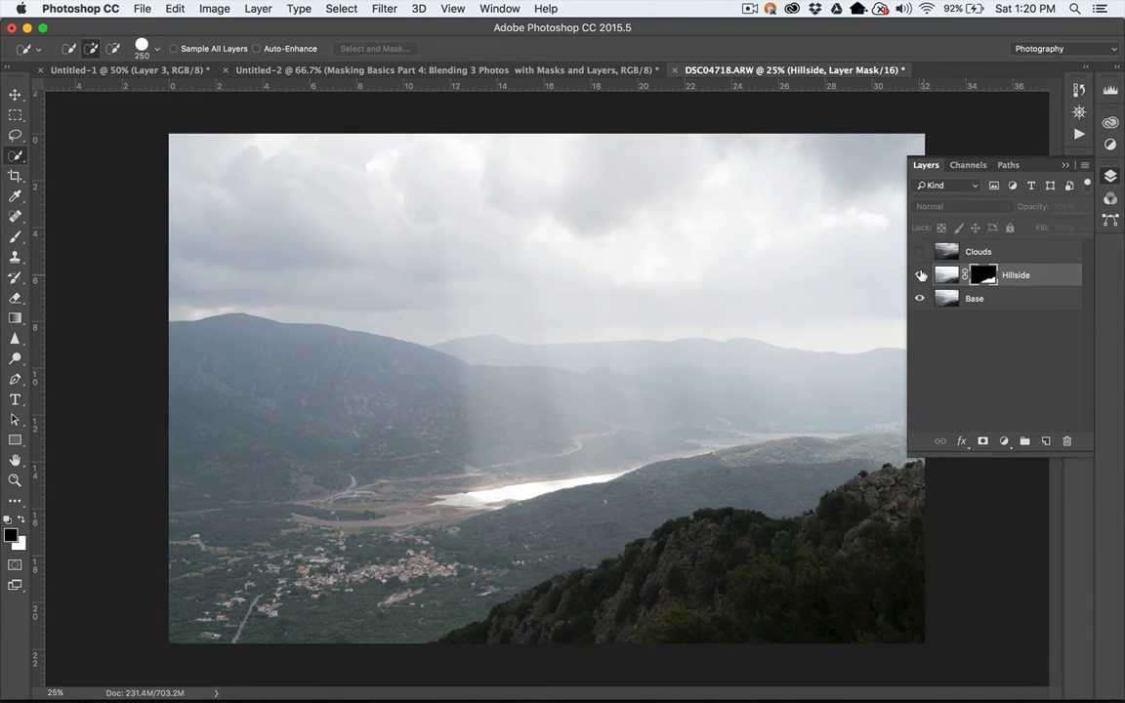
click(920, 276)
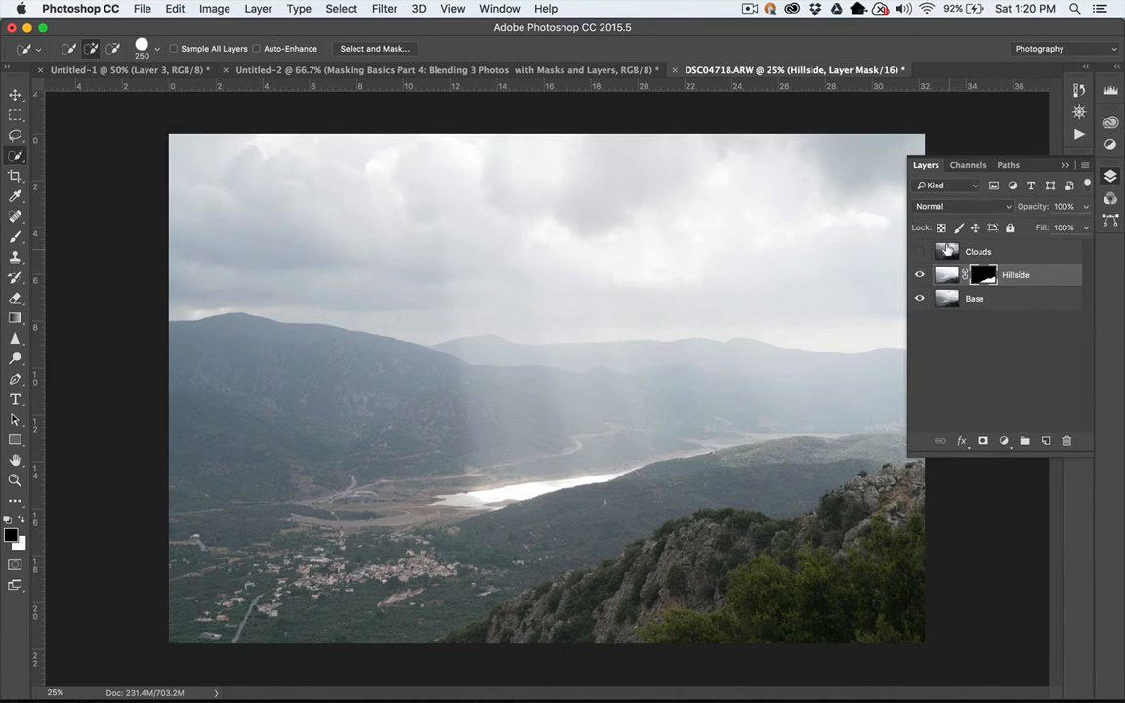
Select the Clouds layer, make it visible, and compare the image with it off and on.
click(949, 252)
click(918, 252)
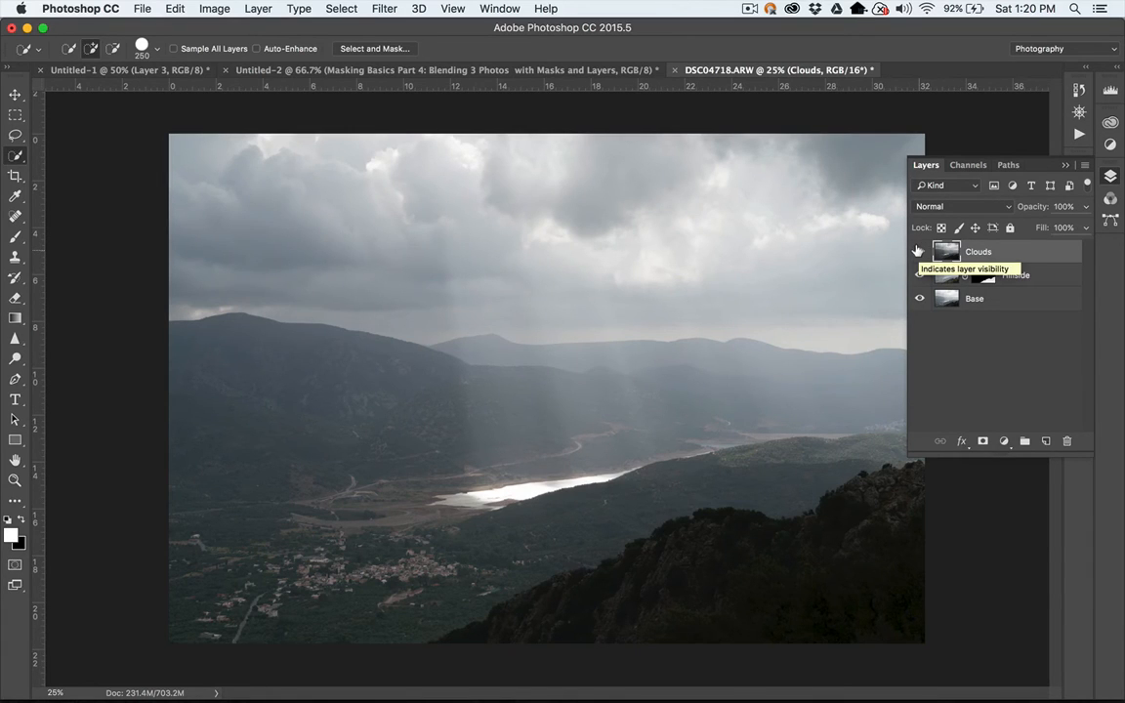
click(918, 252)
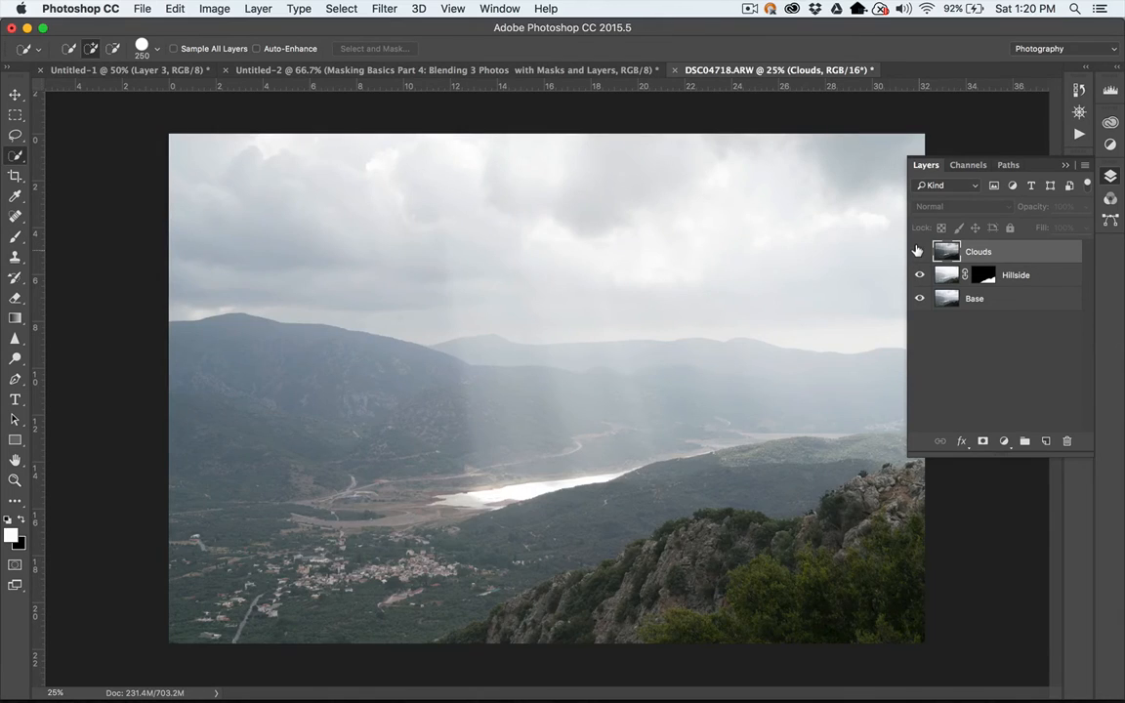
click(918, 252)
click(918, 251)
click(918, 252)
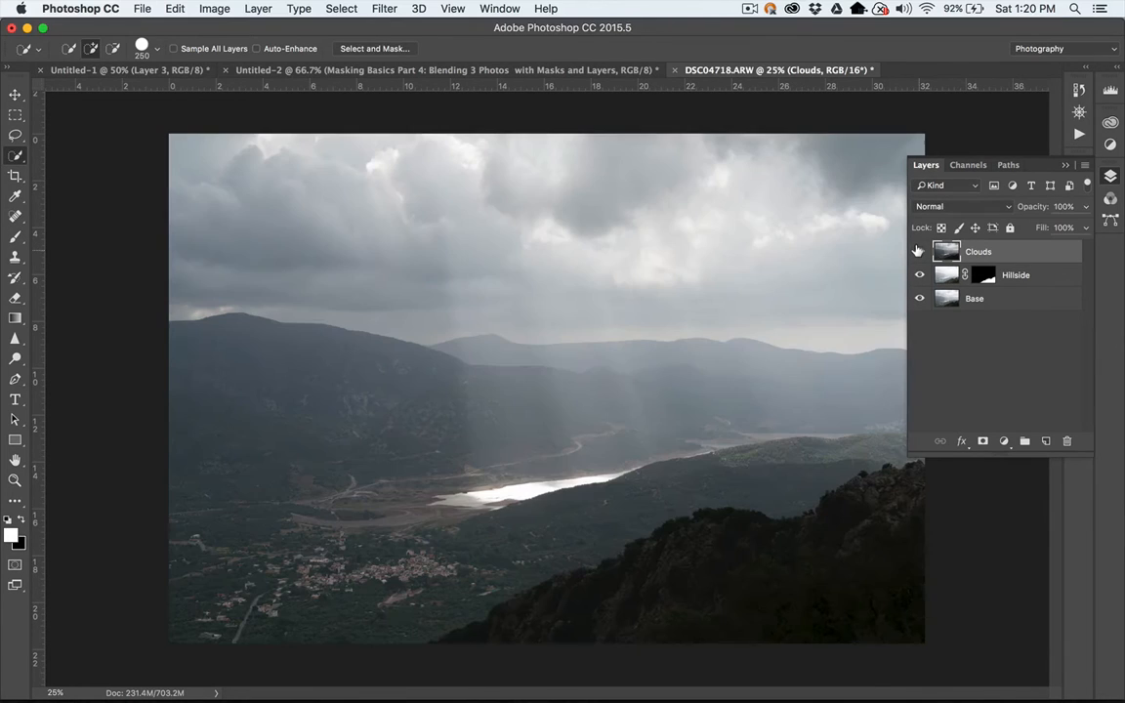
click(918, 252)
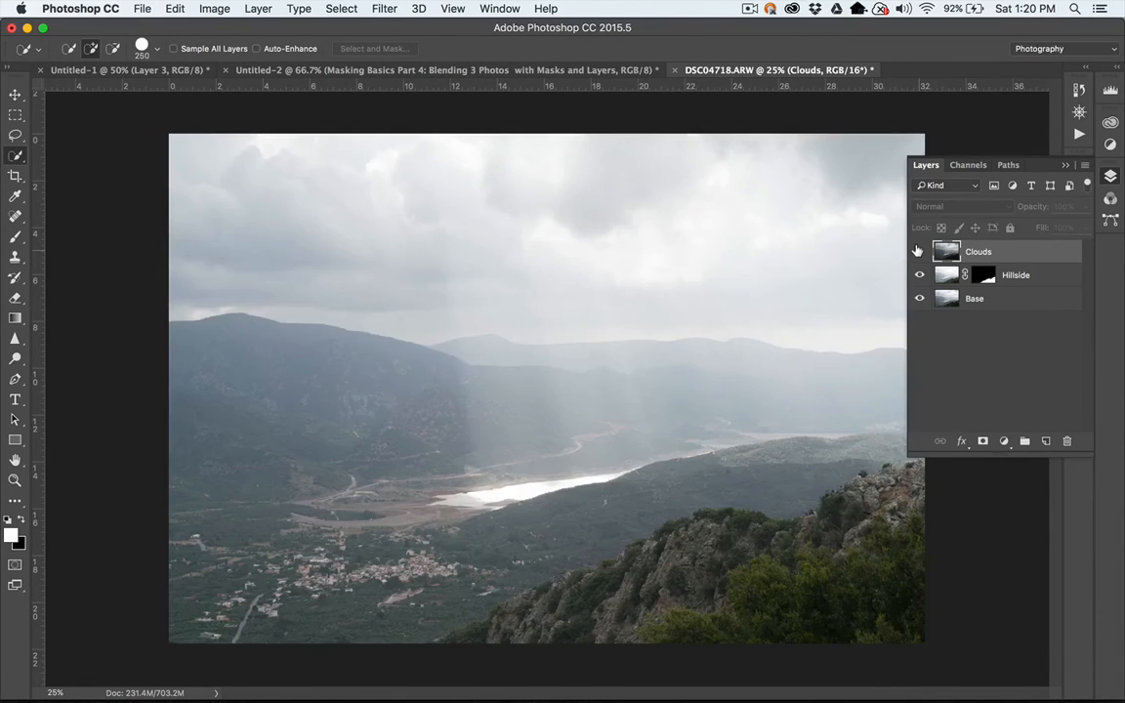
click(918, 252)
click(918, 252)
click(918, 252)
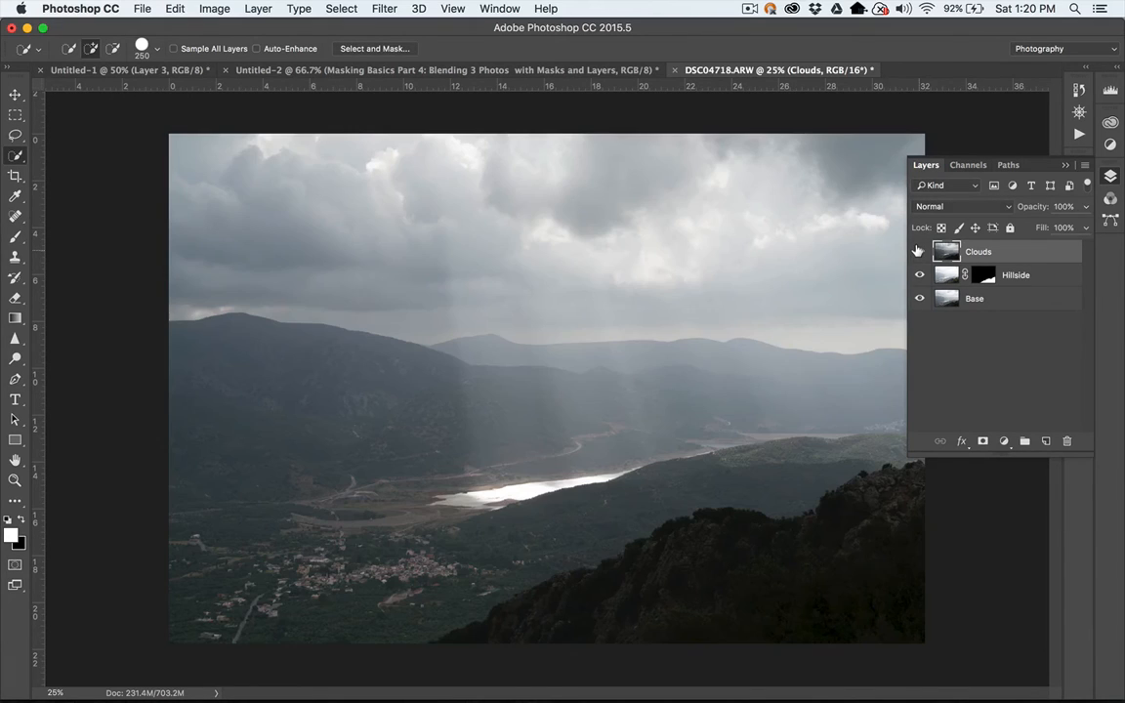
Add a layer mask to Clouds, select everything below the skyline, fill it with black on the mask, and deselect.
click(981, 441)
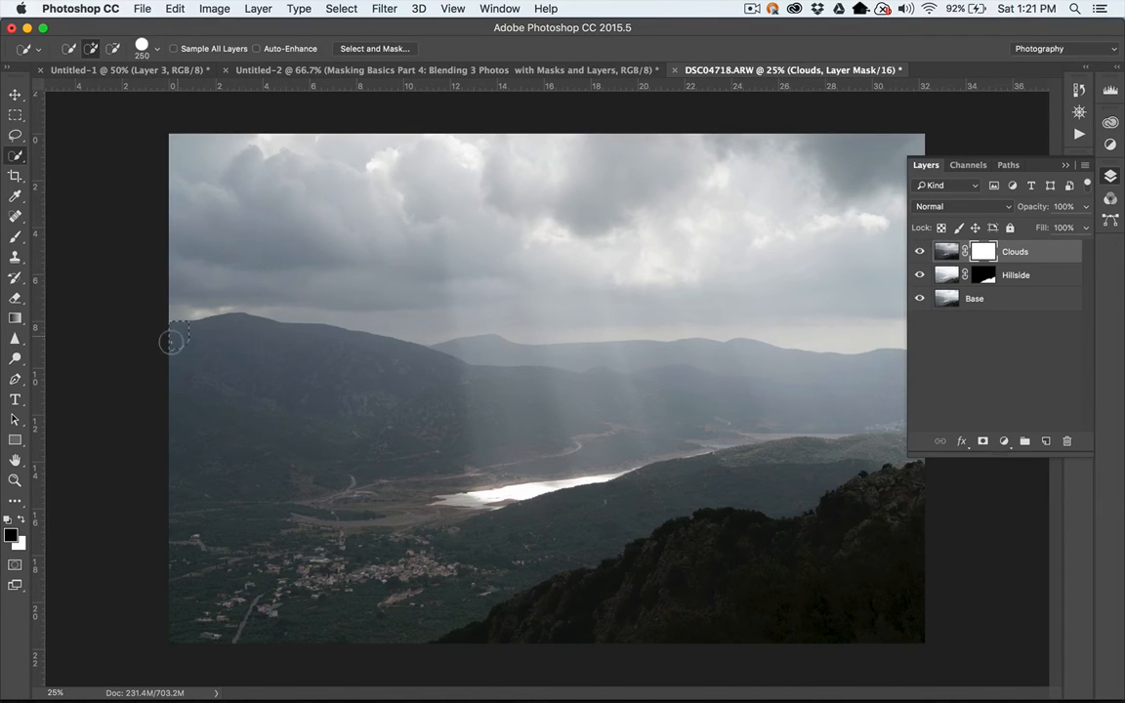
mouse_move(170, 339)
mouse_down()
mouse_move(459, 392)
mouse_move(484, 368)
mouse_move(520, 386)
mouse_move(637, 387)
mouse_move(857, 479)
mouse_move(911, 569)
mouse_move(453, 604)
mouse_up()
key(alt+BackSpace)
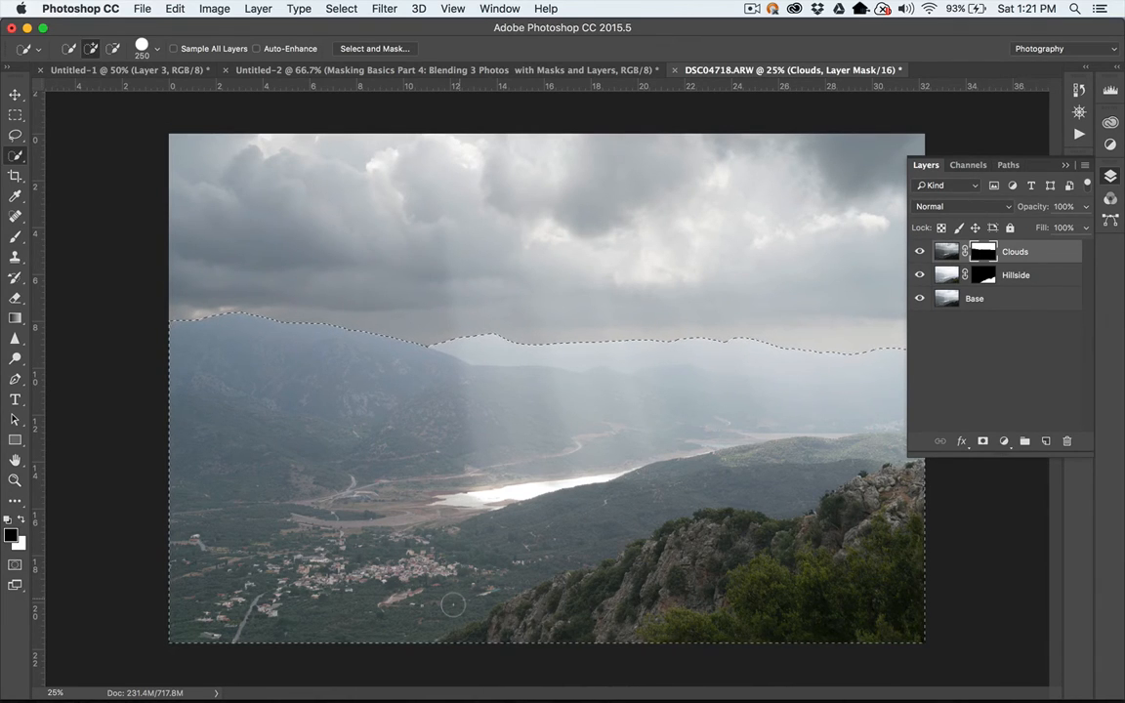
key(super+d)
Try the Lighten, Screen and Color Dodge blend modes on the Clouds layer, and return it to Normal.
click(1085, 209)
click(1010, 208)
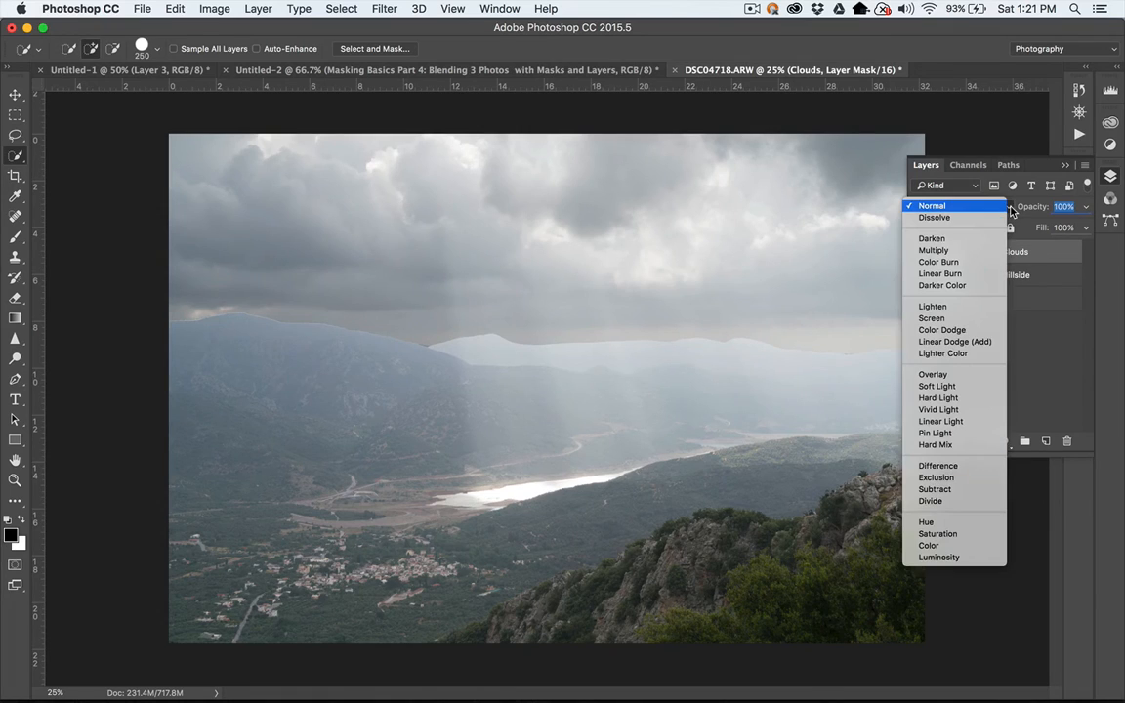
click(981, 307)
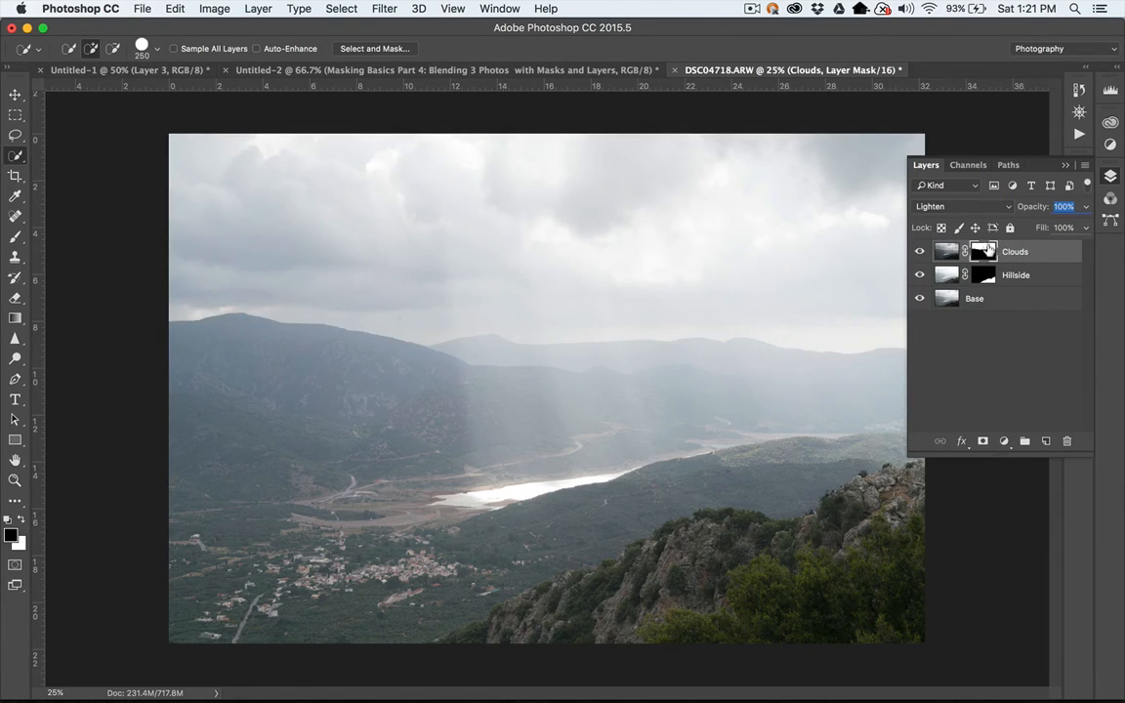
click(990, 207)
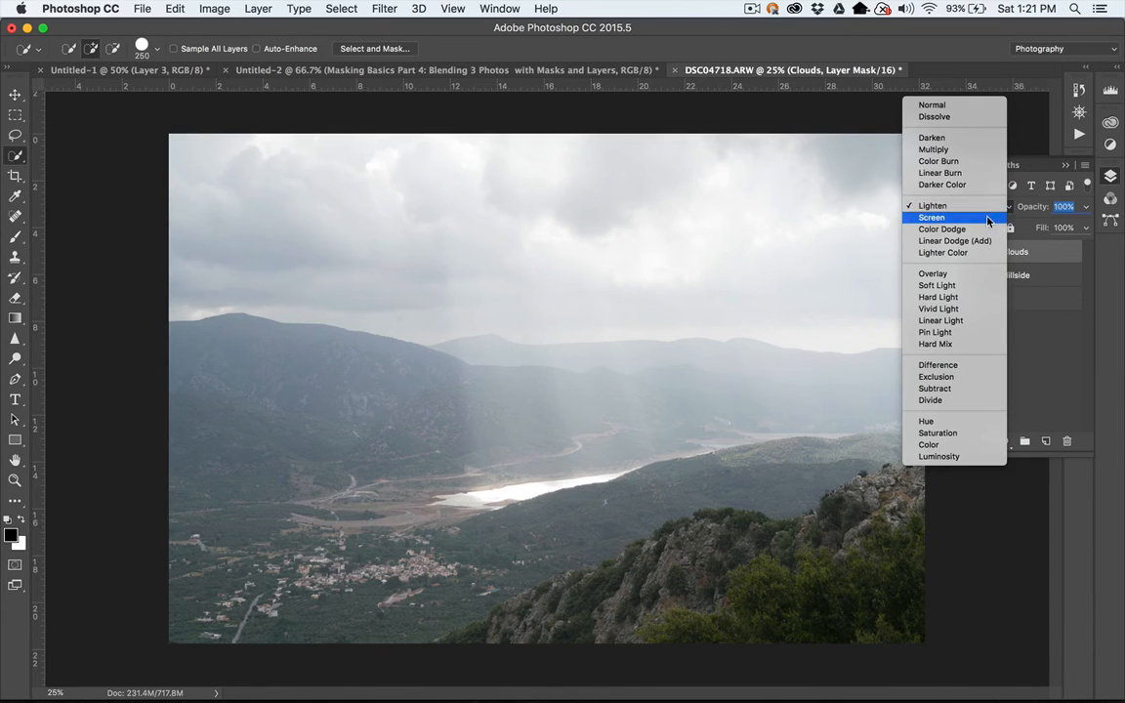
click(985, 218)
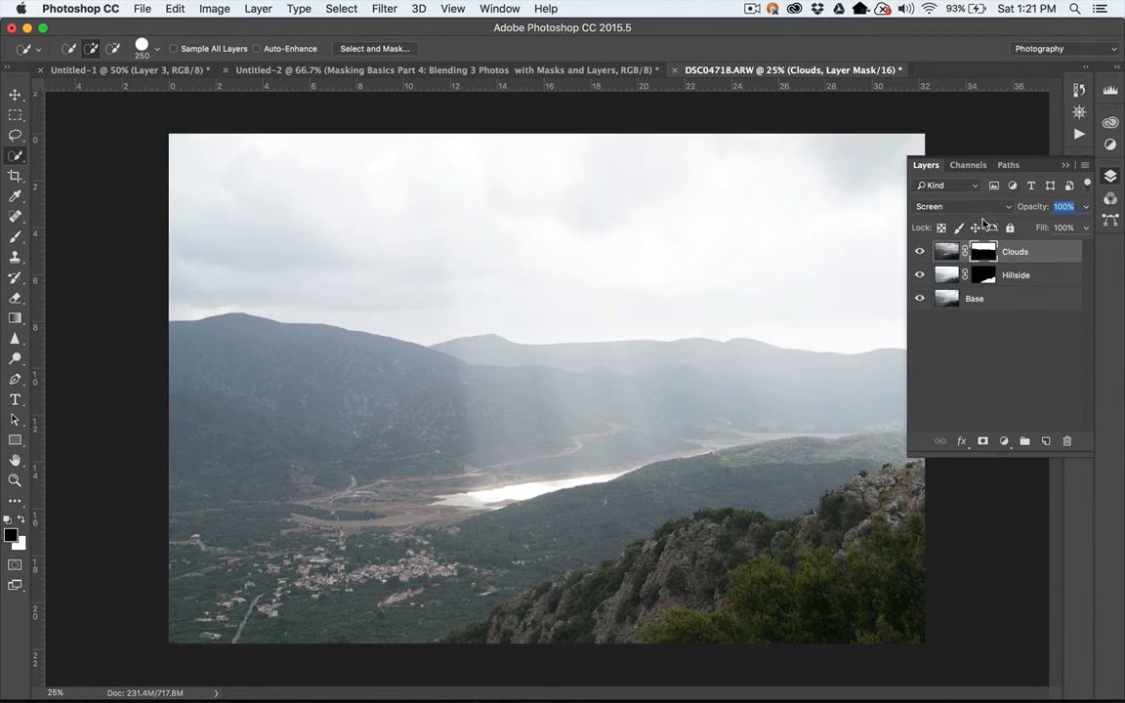
click(976, 206)
click(976, 217)
click(975, 209)
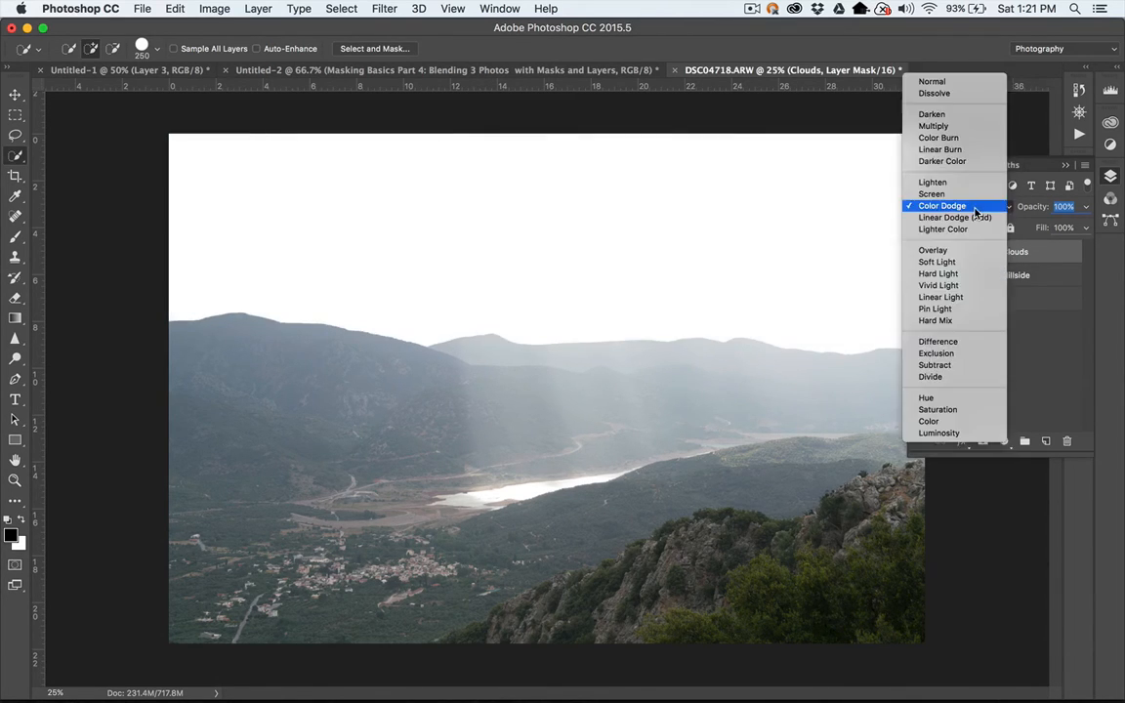
click(935, 82)
Lower the Clouds layer's opacity to 65%.
click(1084, 227)
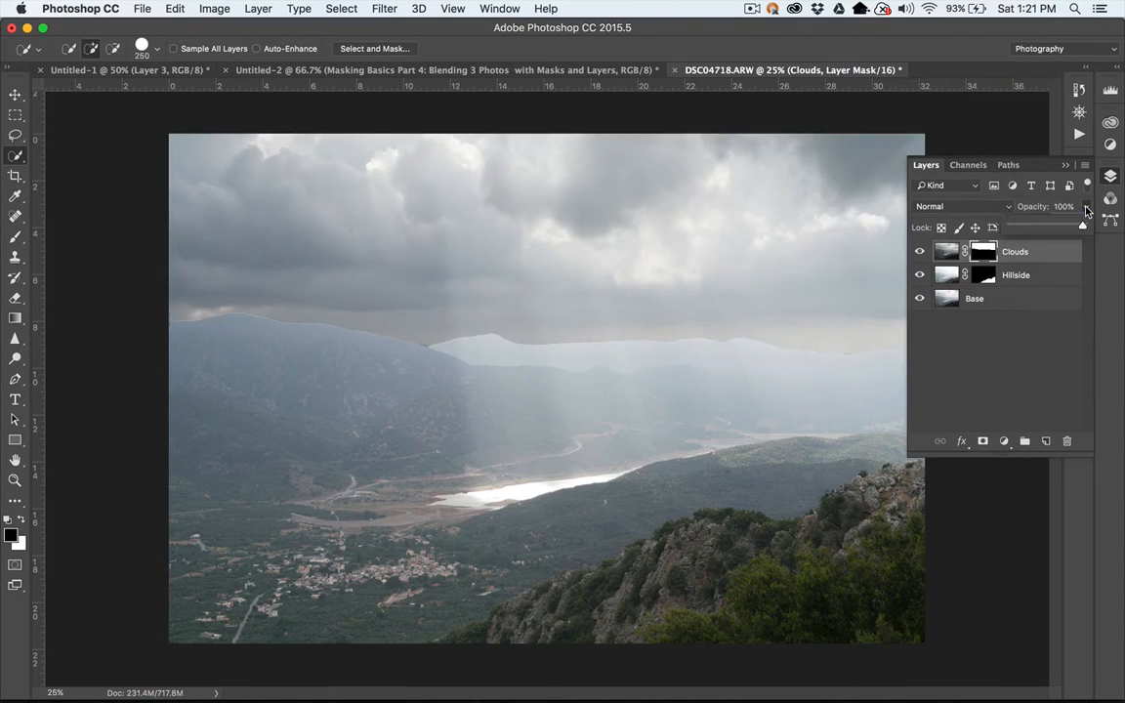
drag(1081, 228, 1077, 231)
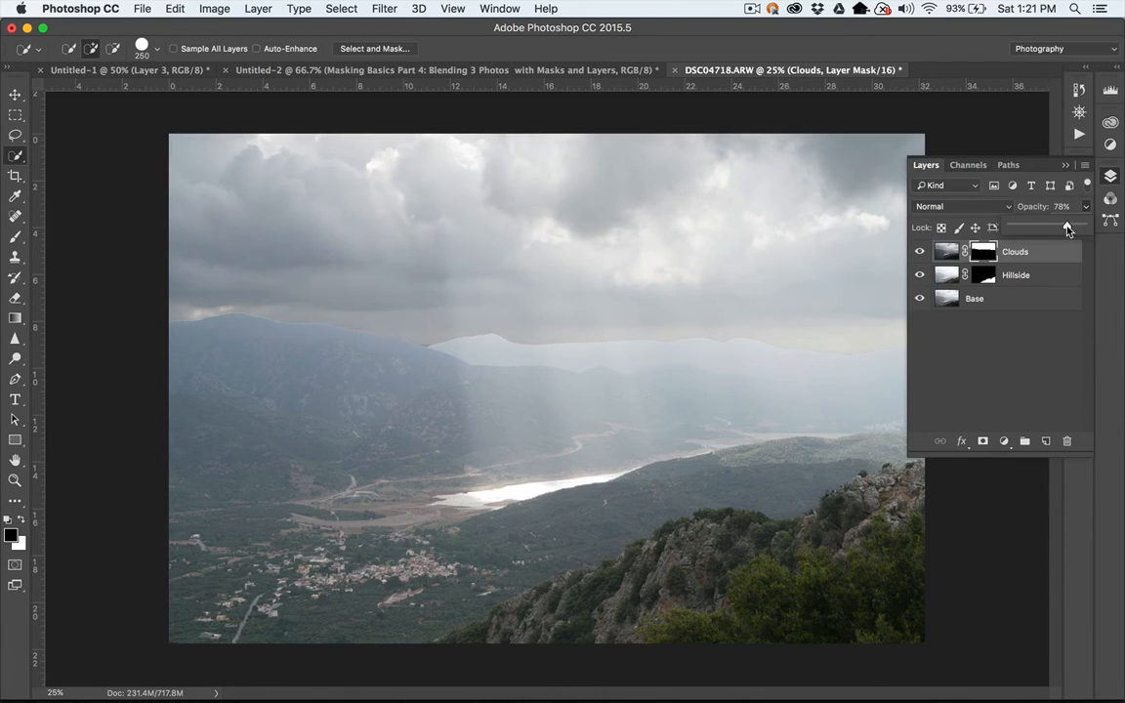
drag(1066, 228, 1063, 229)
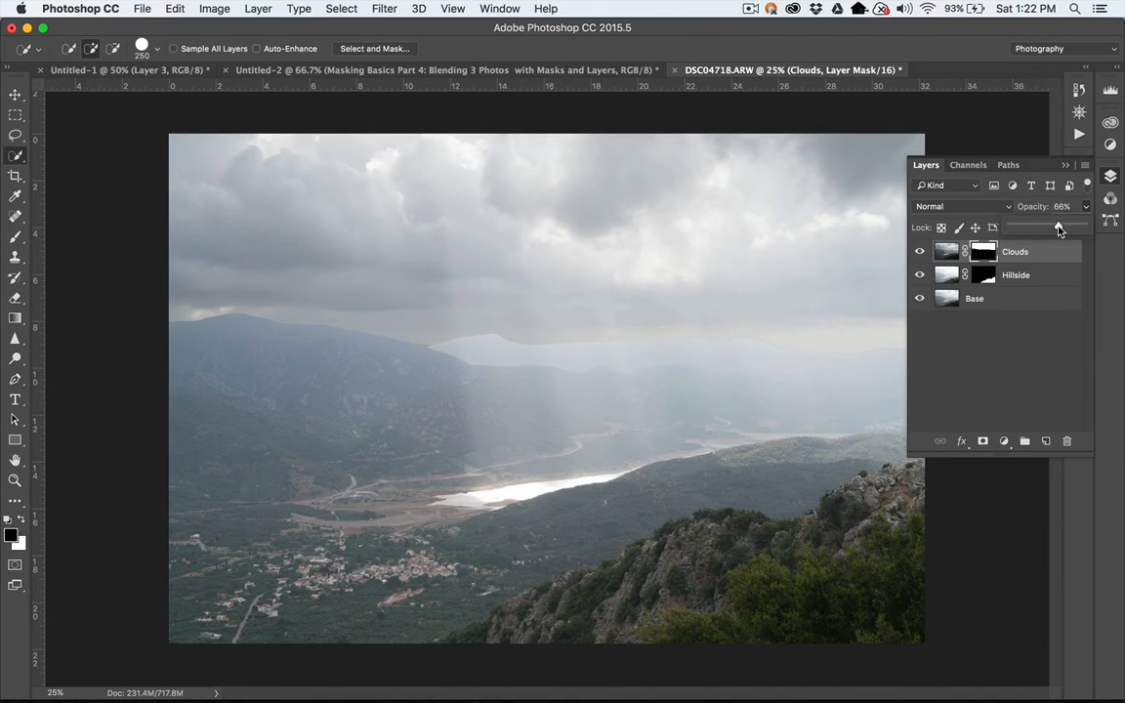
drag(1059, 228, 1057, 229)
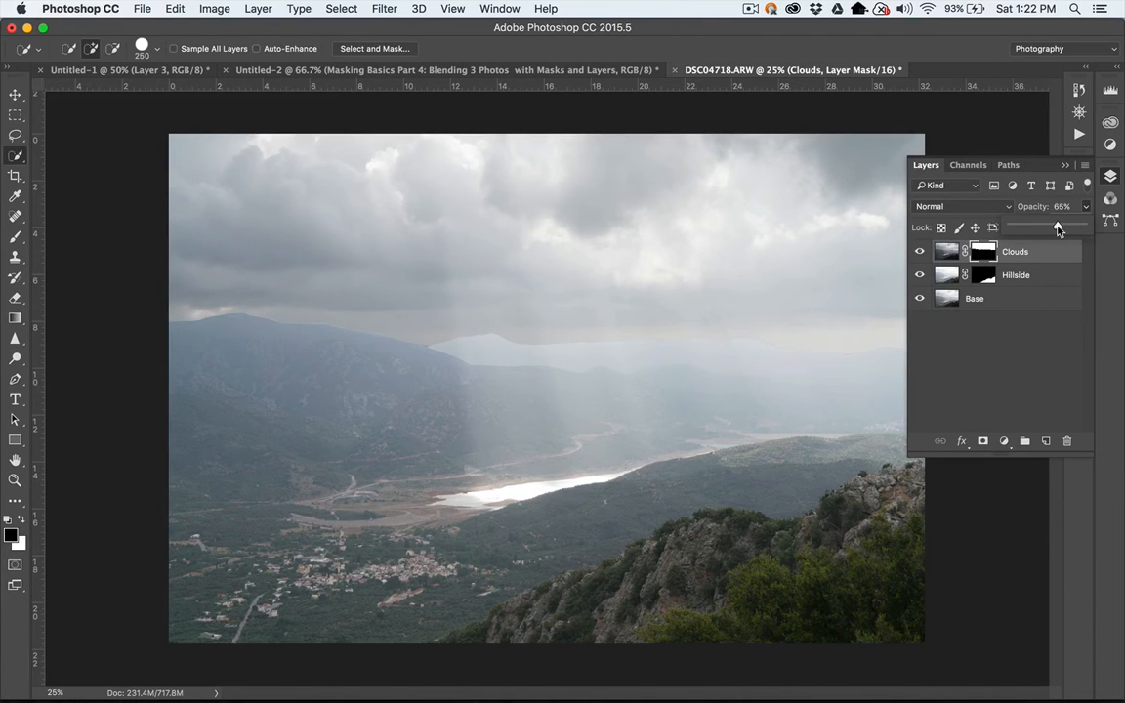
Refine the Clouds mask in Select and Mask by feathering its edge and fine-tuning Shift Edge, and apply the refinement.
click(983, 251)
double_click(983, 251)
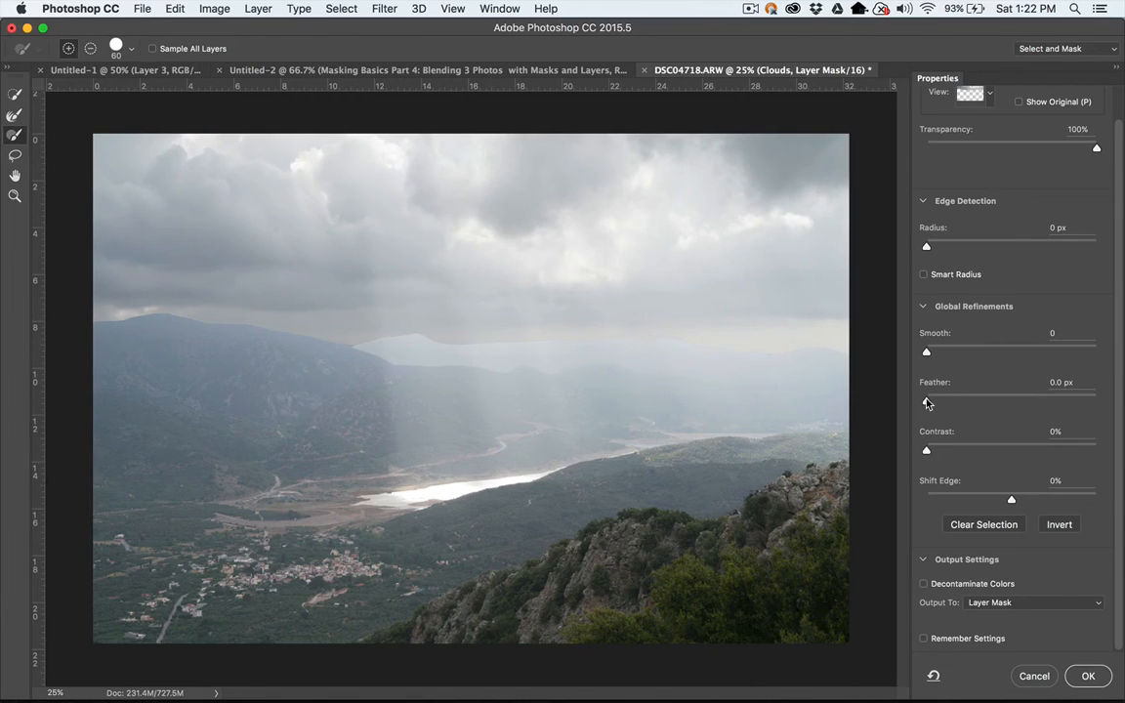
drag(927, 403, 960, 406)
drag(1011, 503, 1025, 505)
drag(1025, 505, 1006, 500)
double_click(941, 479)
mouse_move(926, 251)
mouse_down()
mouse_move(945, 253)
mouse_move(923, 251)
mouse_up()
click(963, 403)
drag(962, 404, 953, 407)
click(1081, 675)
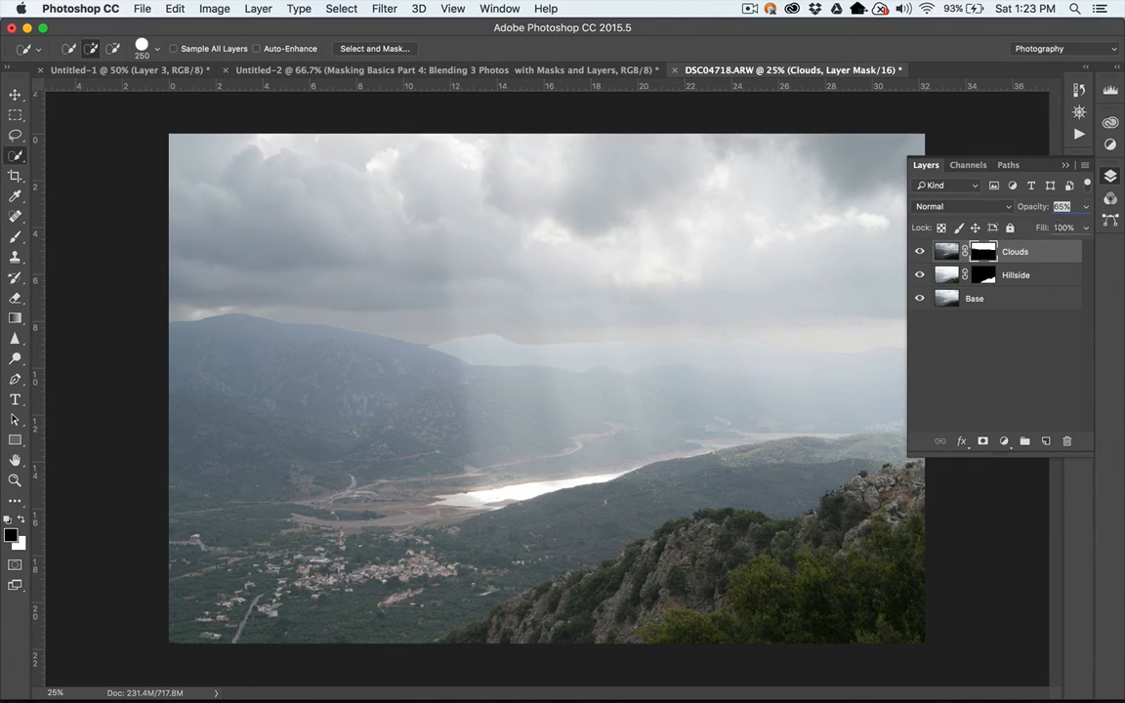
Reduce the Clouds layer's opacity to 48% and compare the image with the layer off and on.
click(1084, 207)
drag(1058, 228, 1044, 228)
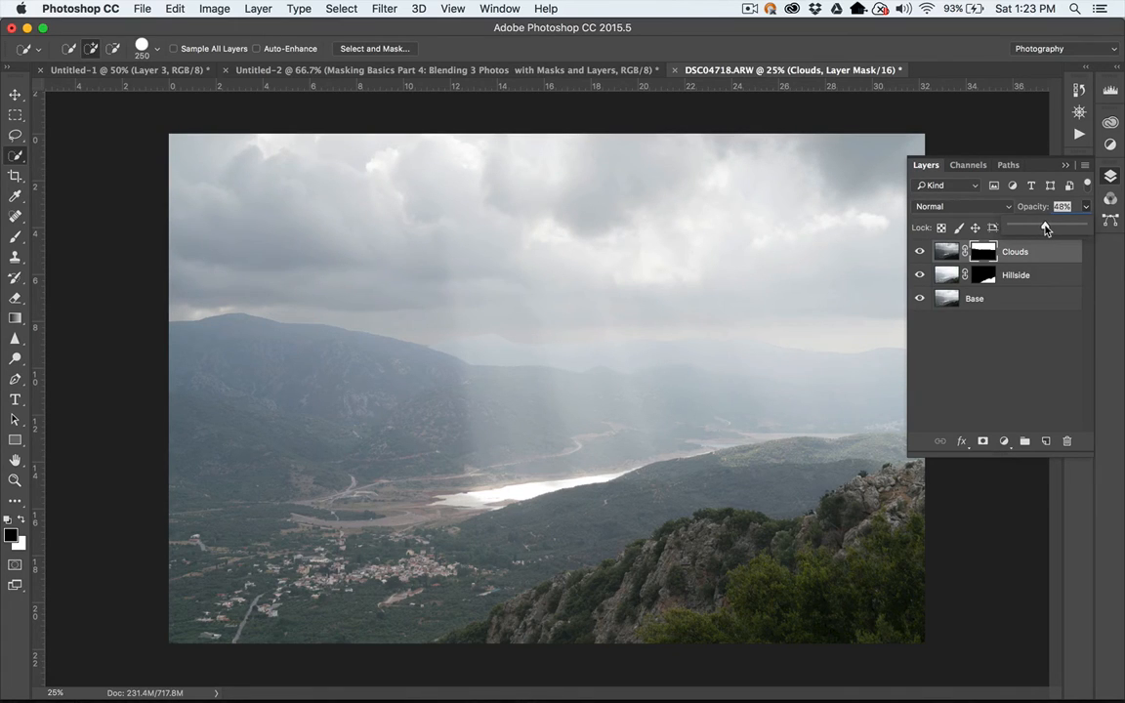
click(919, 252)
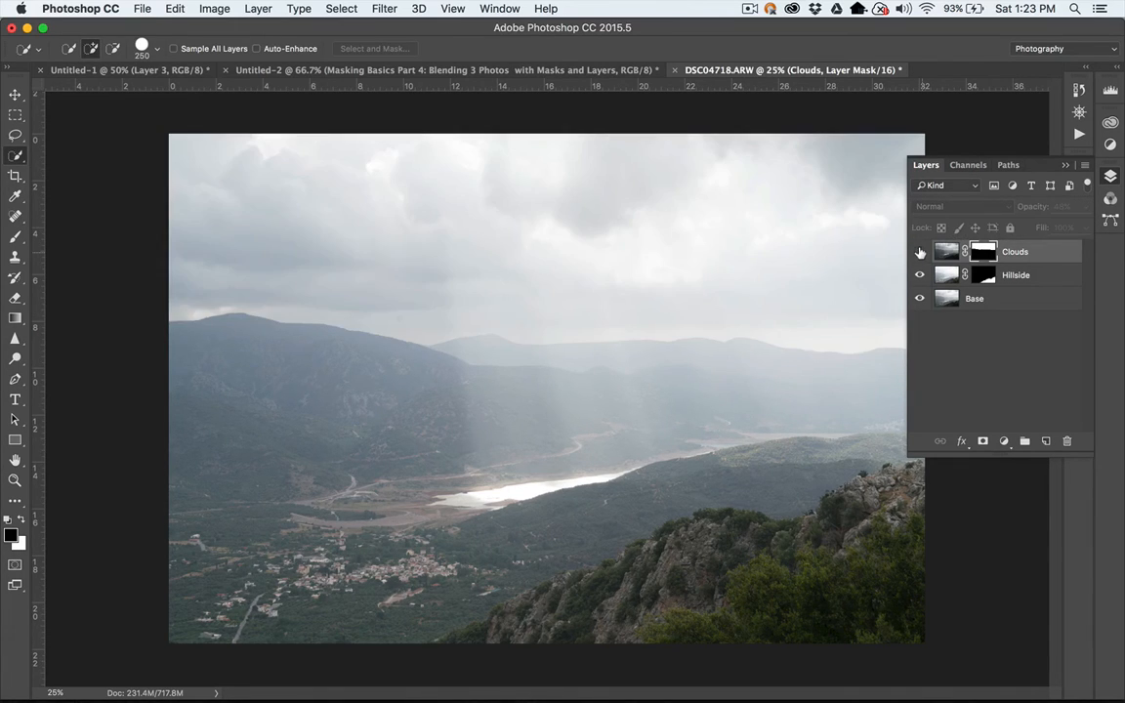
click(919, 251)
click(918, 252)
click(919, 252)
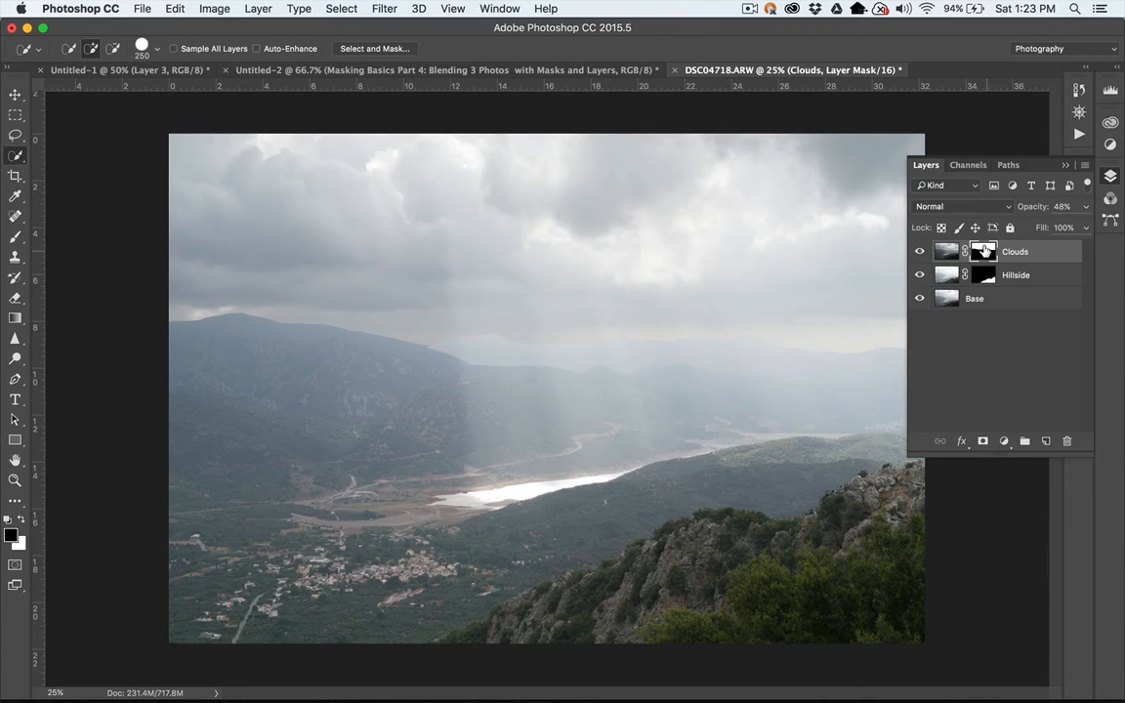
Set up a soft 150 px brush with 0% hardness and 51% flow for painting on the Clouds mask.
key(b)
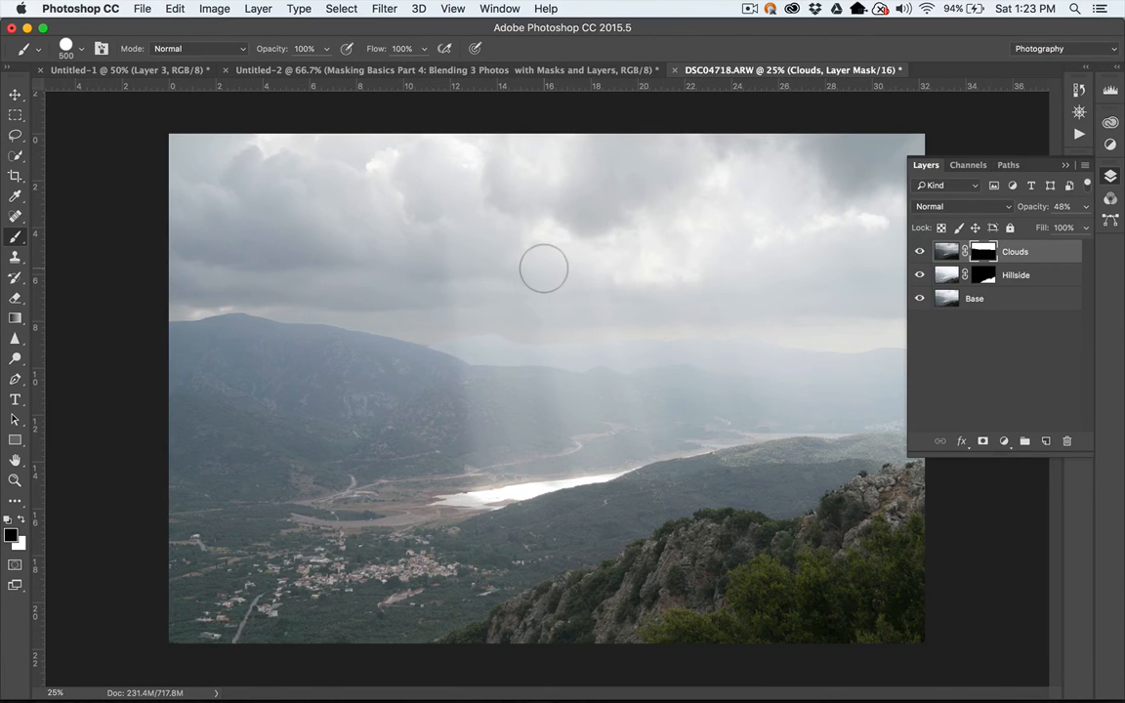
click(83, 49)
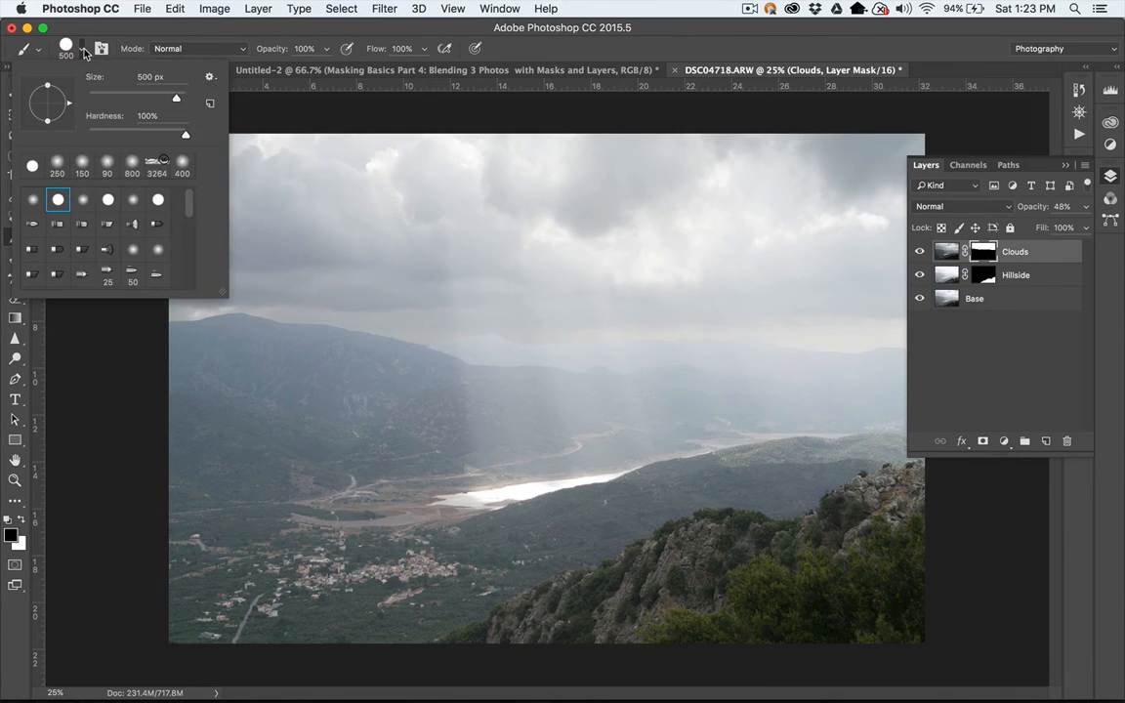
click(81, 163)
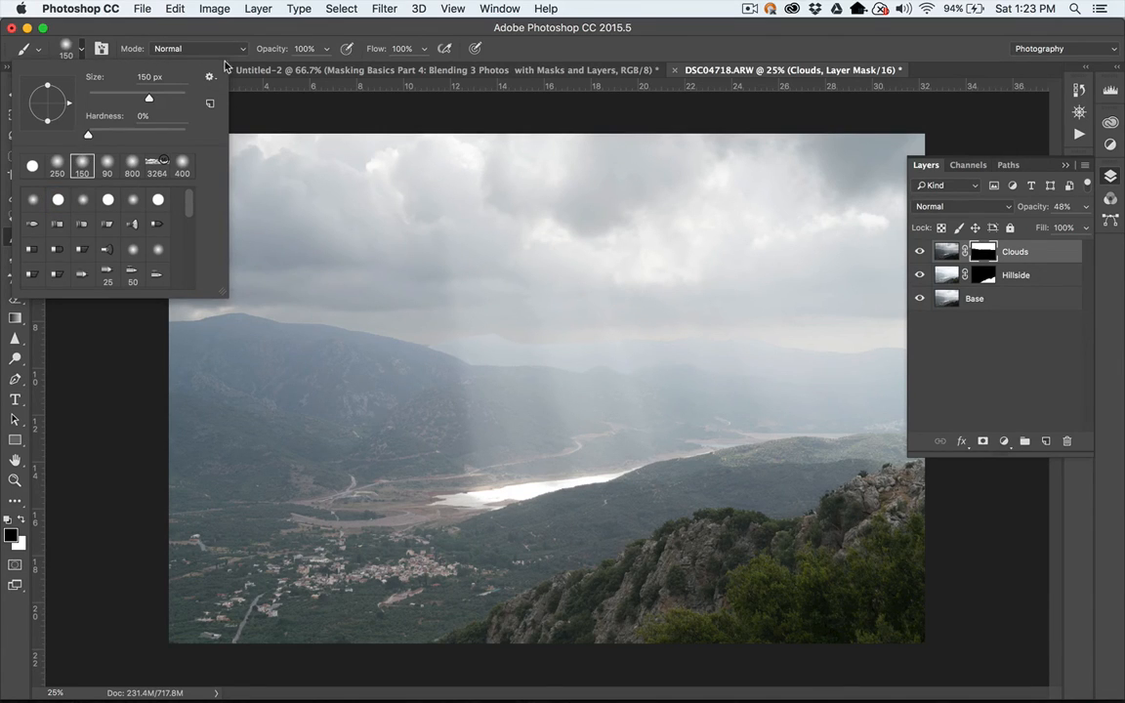
click(425, 49)
mouse_move(424, 68)
mouse_down()
mouse_move(366, 66)
mouse_move(387, 70)
mouse_up()
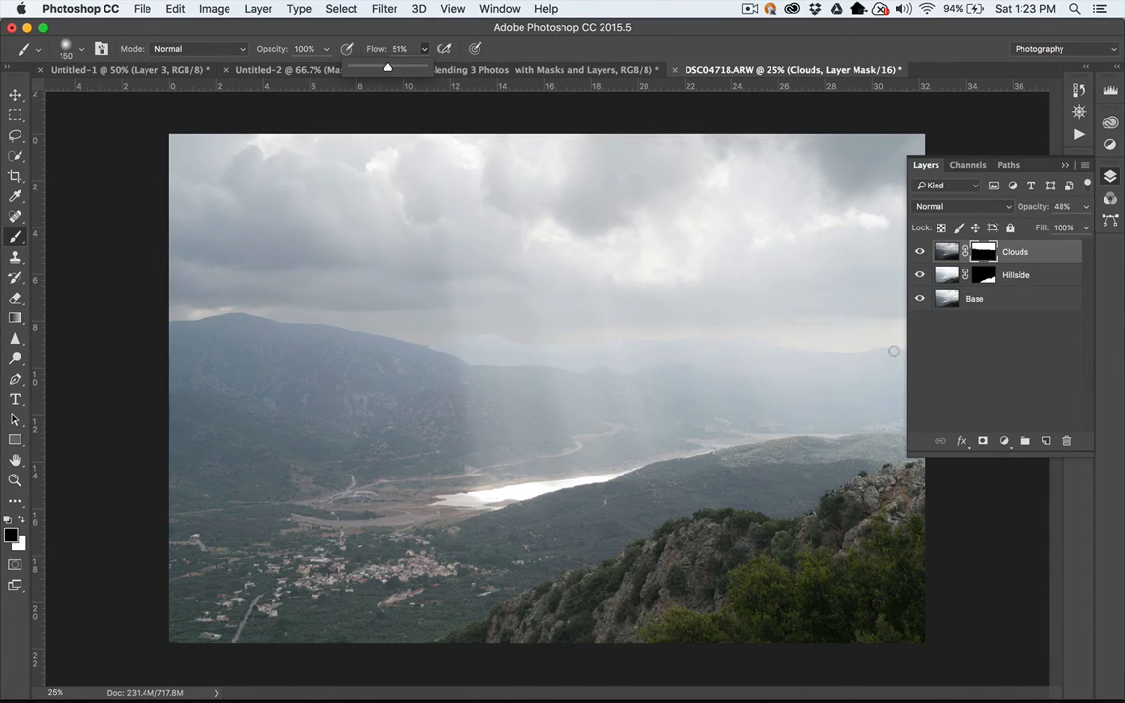
Enlarge the brush to 400 px and paint black on the Clouds mask along the distant mountain ridge.
key(bracketright)
key(bracketright)
key(bracketright)
key(bracketright)
key(bracketright)
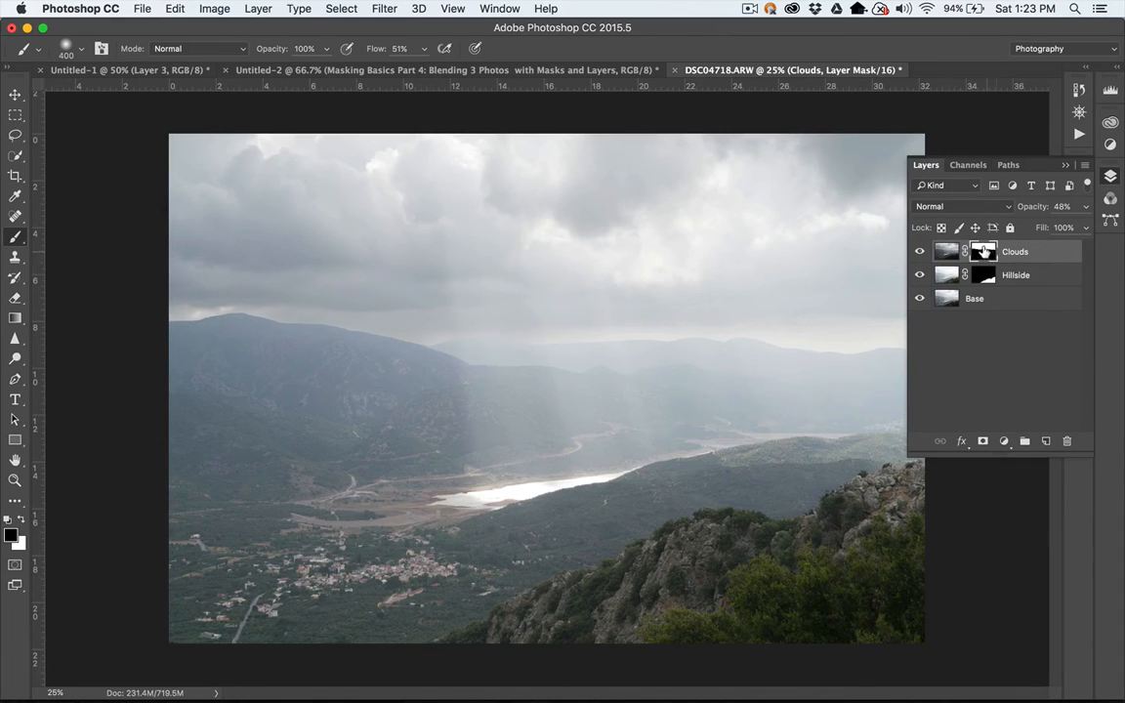
Compare the blended image with the Clouds and Hillside layers switched off and on.
click(919, 251)
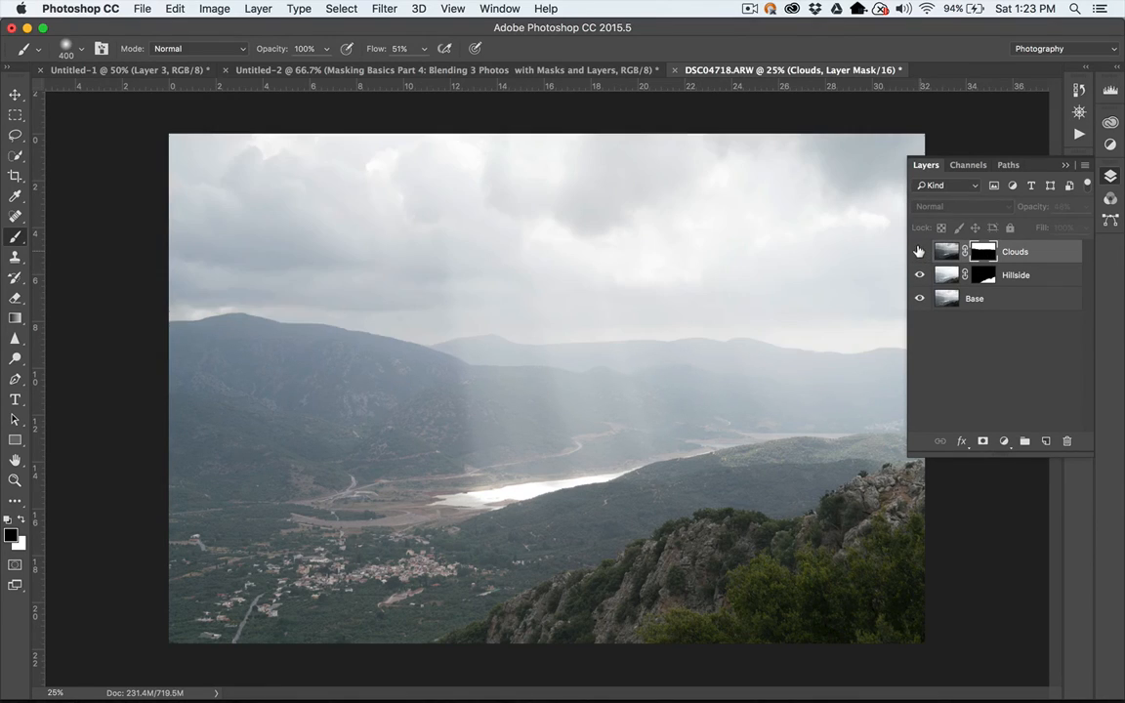
click(919, 251)
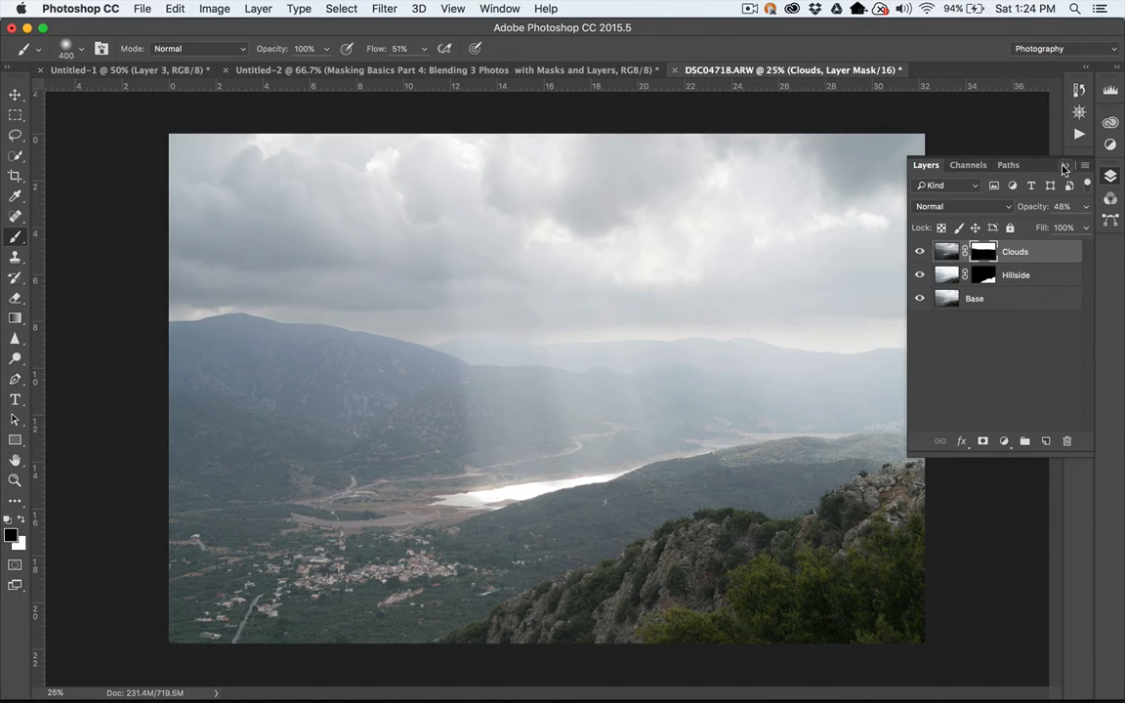
click(919, 275)
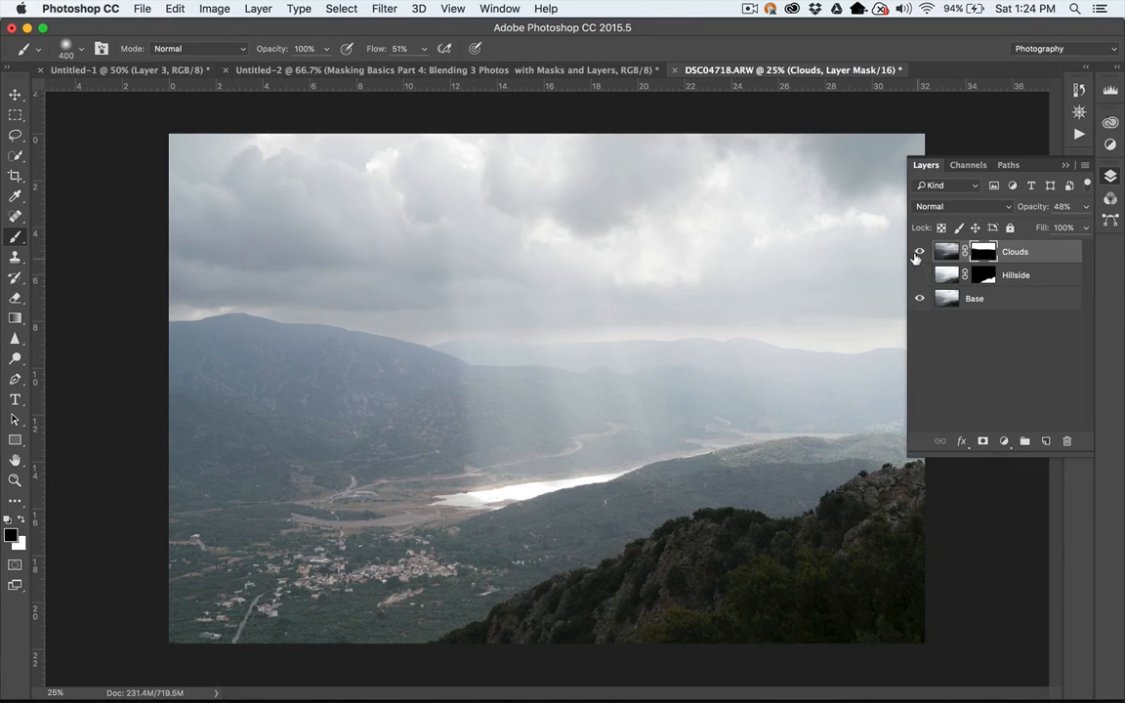
click(917, 253)
click(918, 253)
click(918, 273)
click(917, 275)
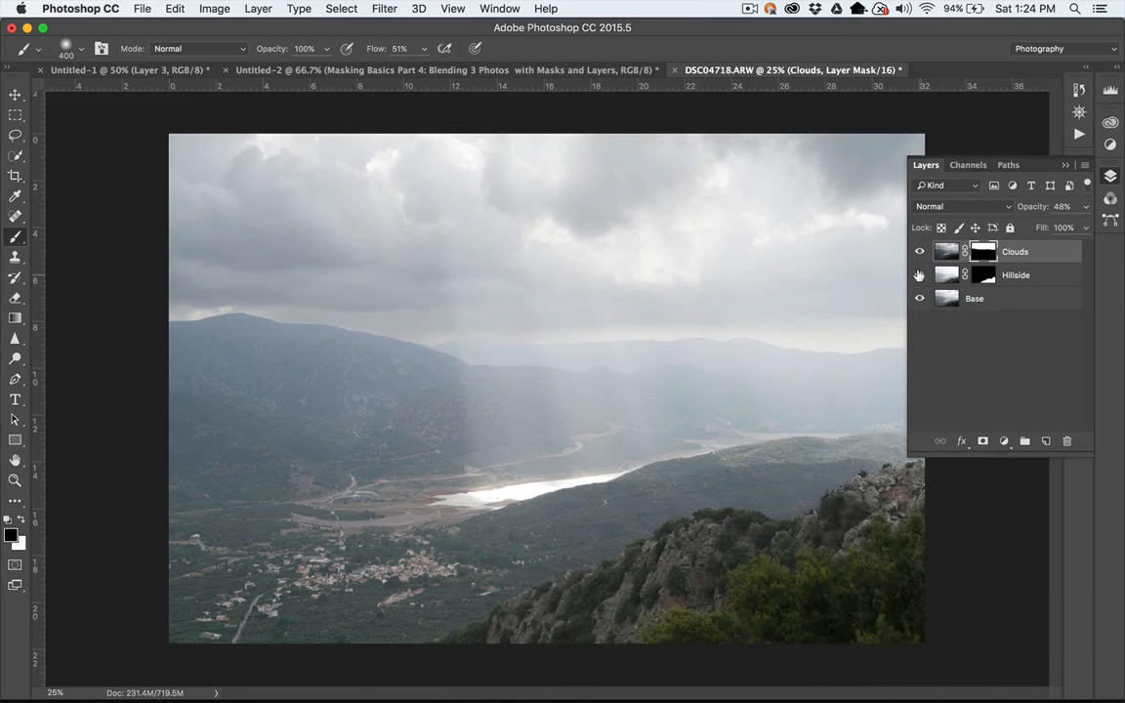
click(918, 276)
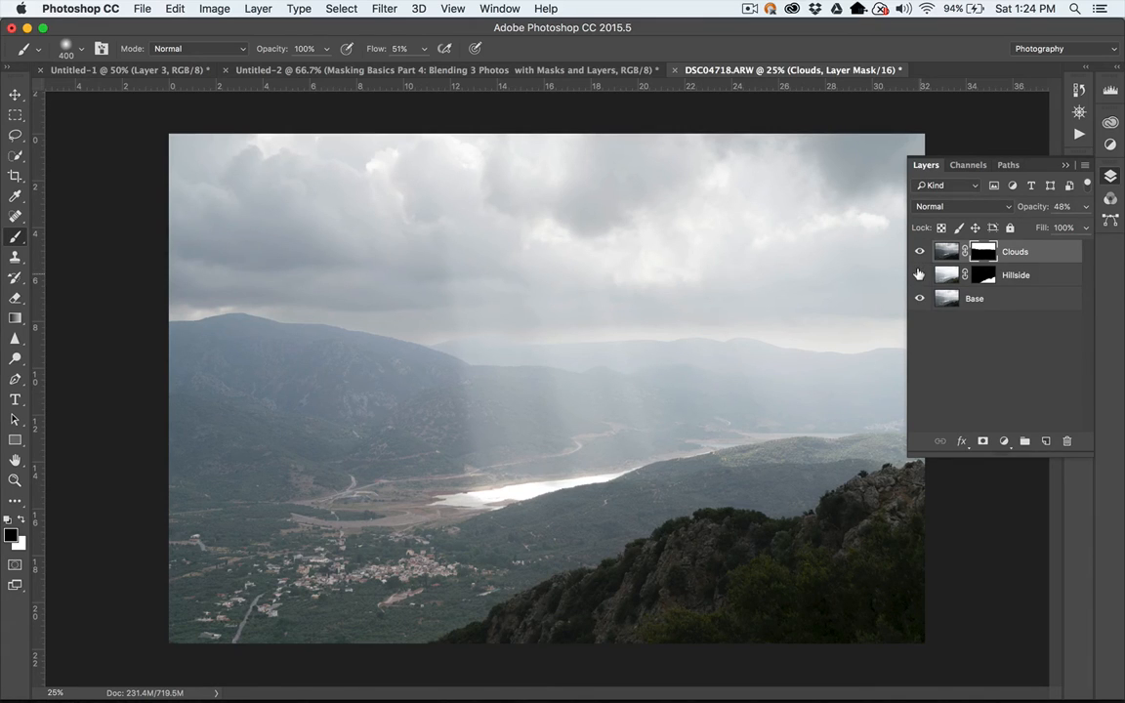
click(918, 275)
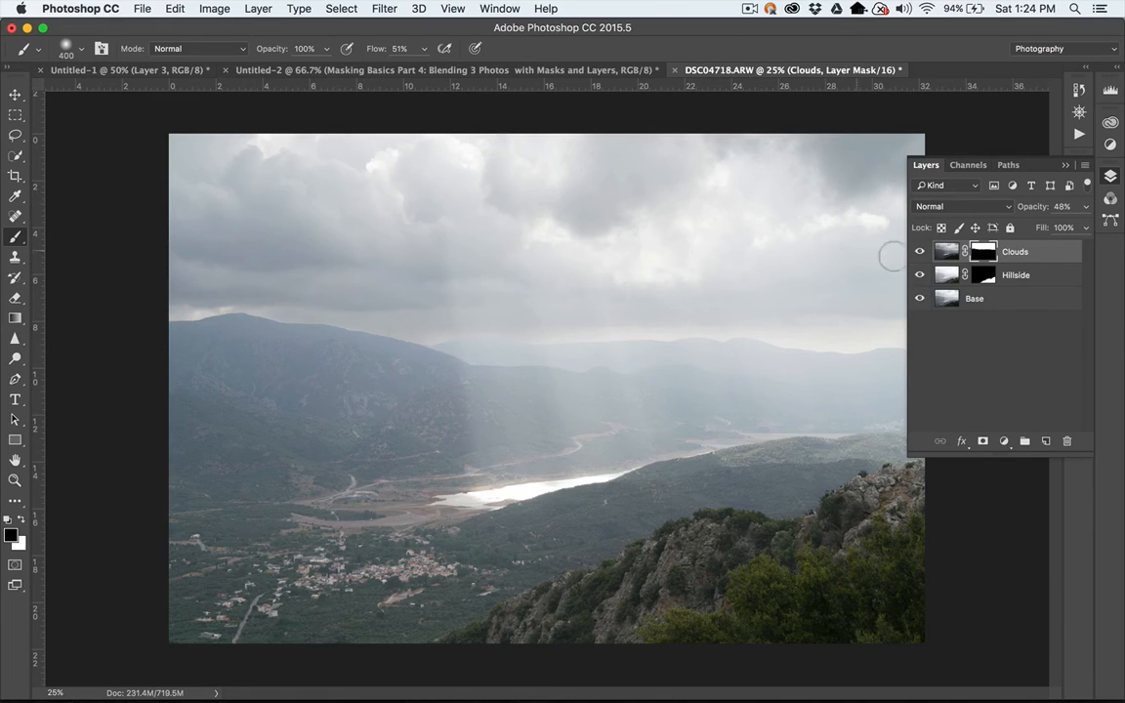
Compare the image with the Clouds layer switched off and on.
click(937, 249)
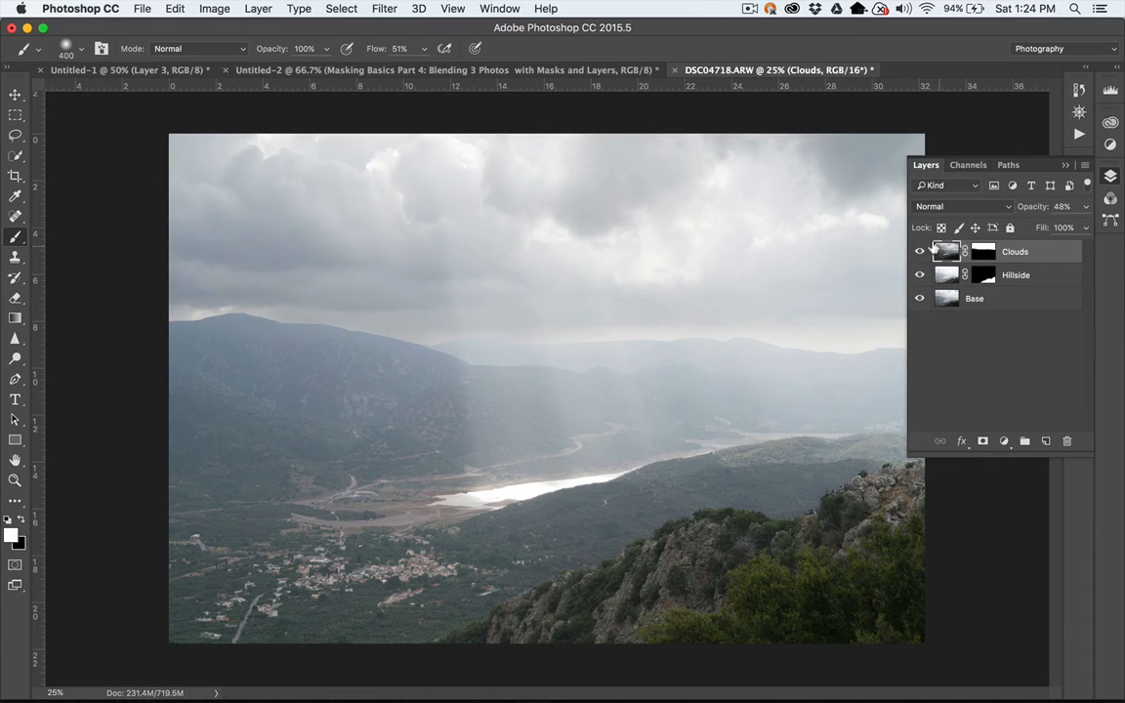
click(918, 252)
click(918, 252)
Roll the history back to the Master Opacity Change made before the four brush strokes.
click(1079, 89)
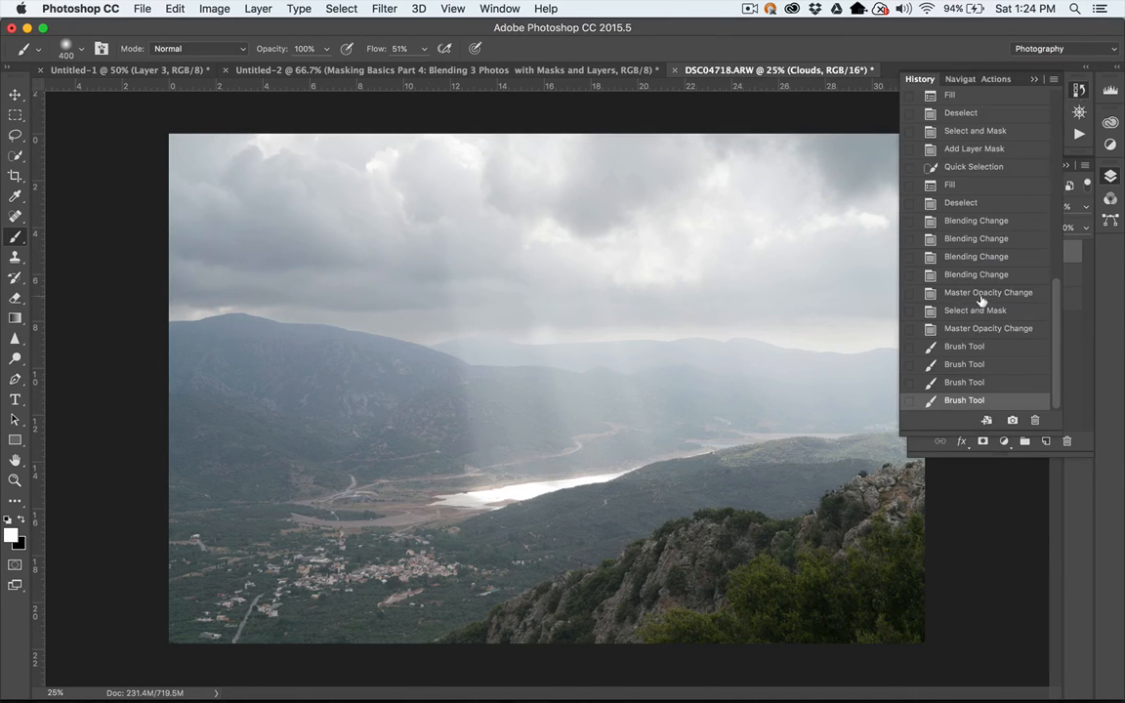
click(981, 328)
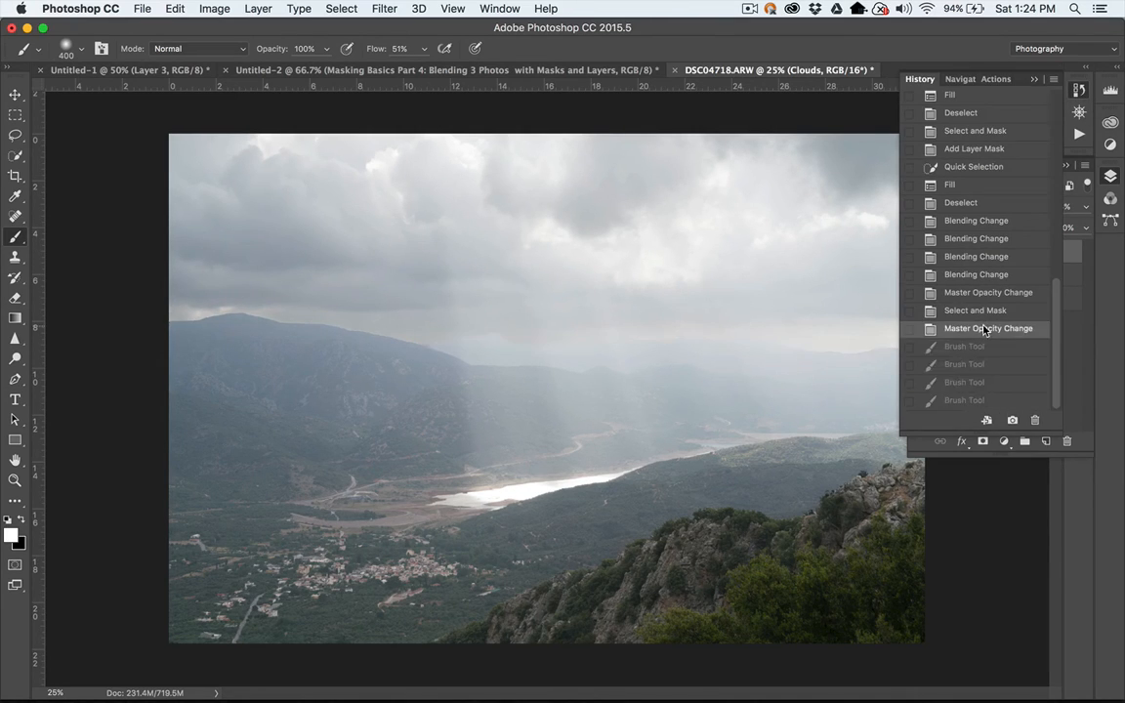
click(1035, 80)
Reduce the brush to 200 px and paint with white and black on the Clouds mask along the distant mountain ridge.
click(983, 252)
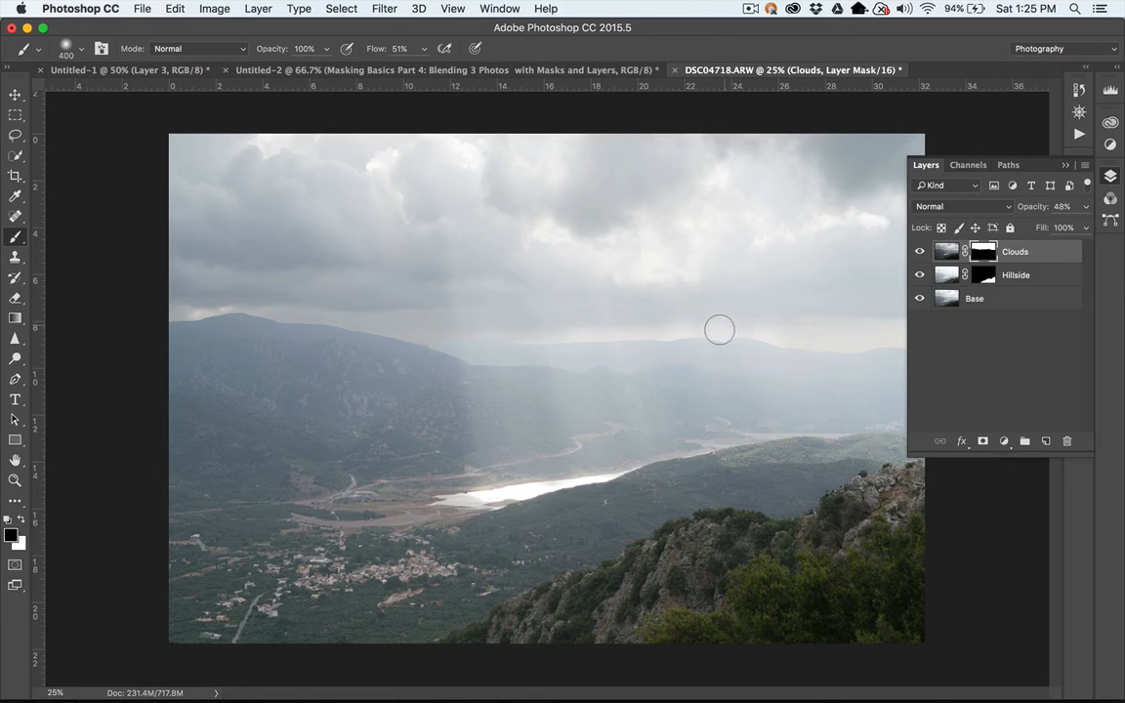
key(bracketleft)
key(bracketleft)
key(bracketleft)
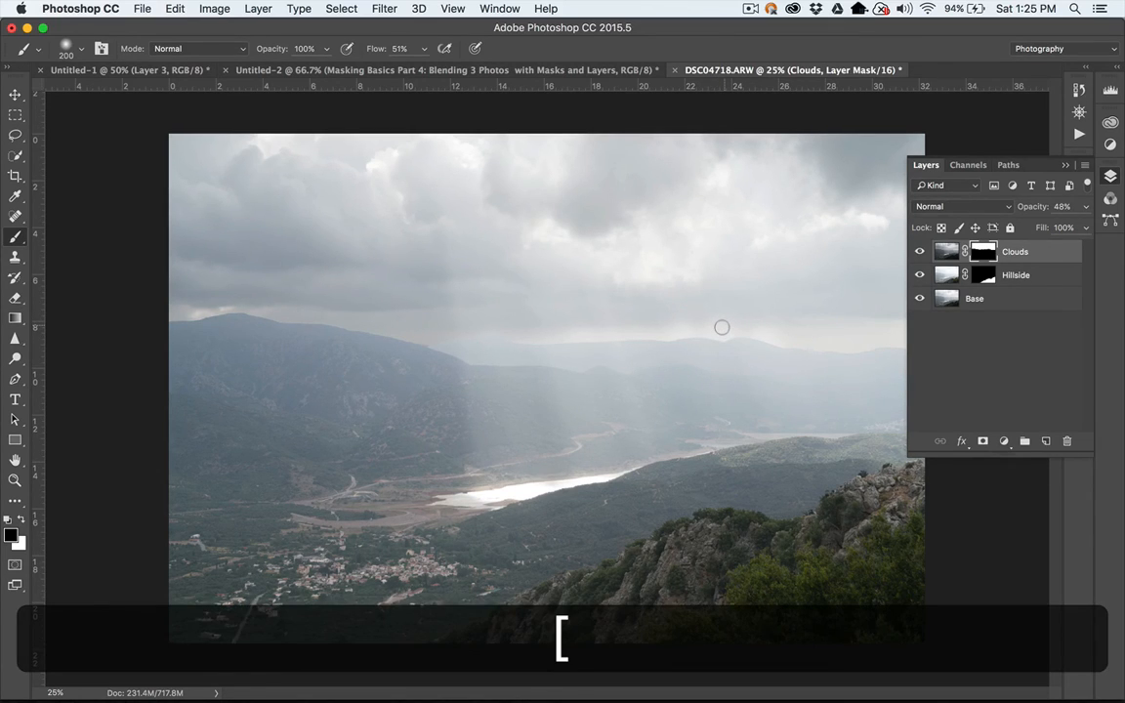
key(x)
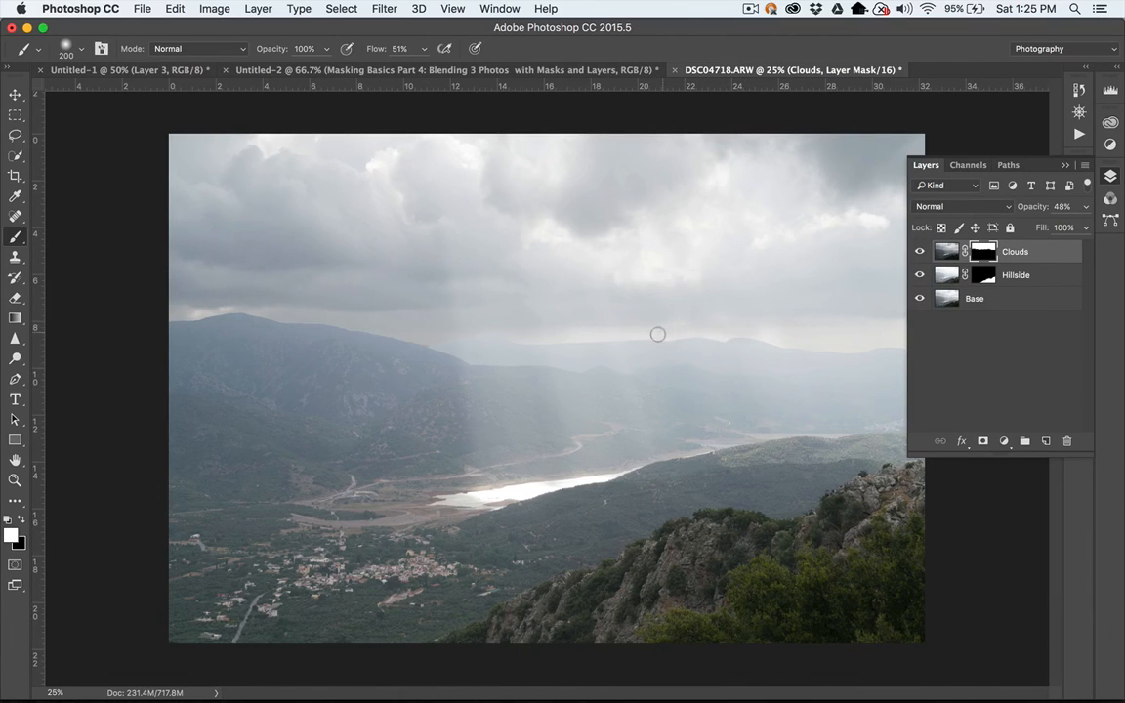
drag(657, 334, 524, 342)
key(x)
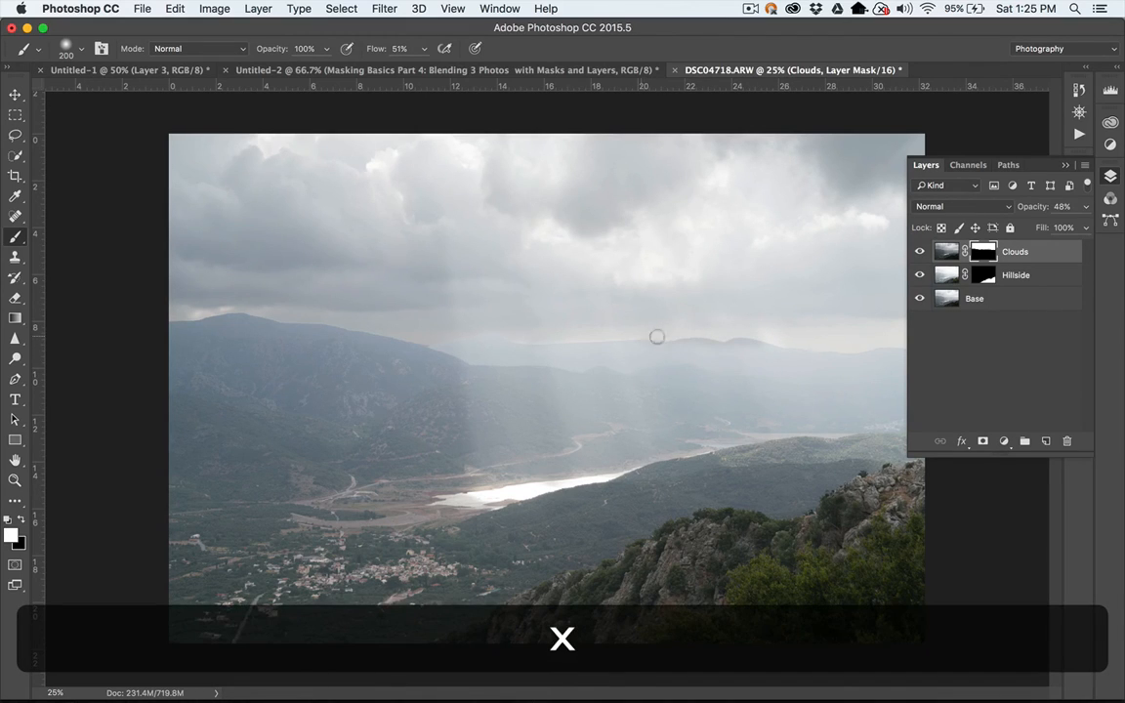
key(x)
key(x)
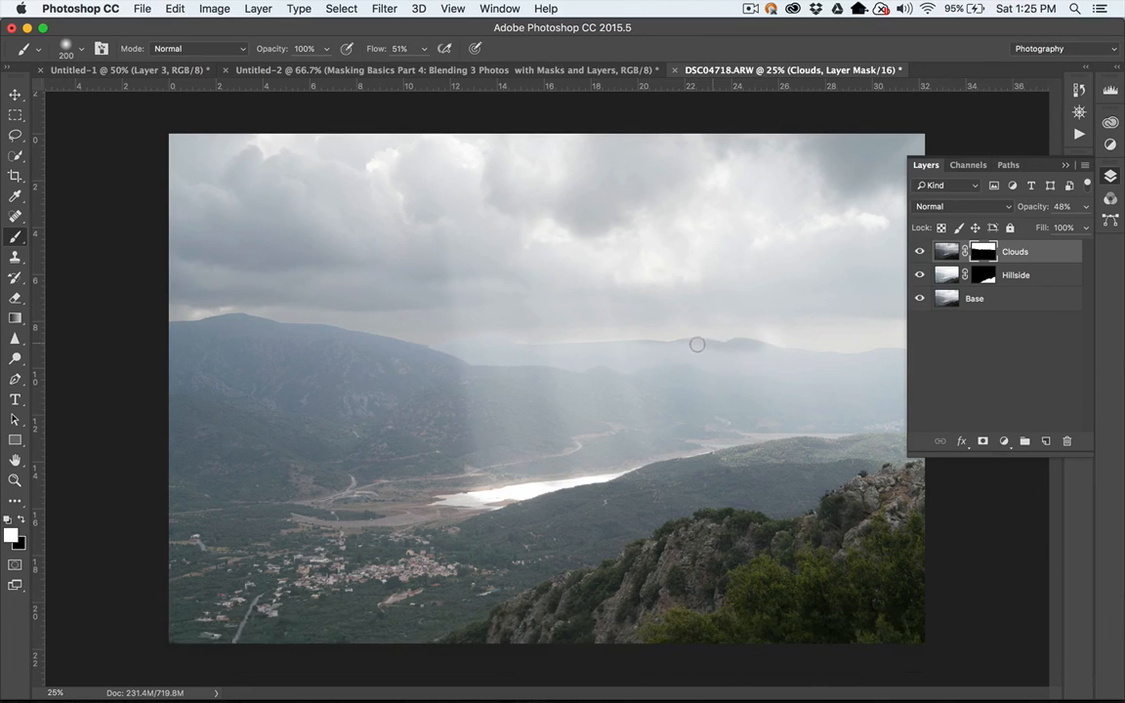
key(x)
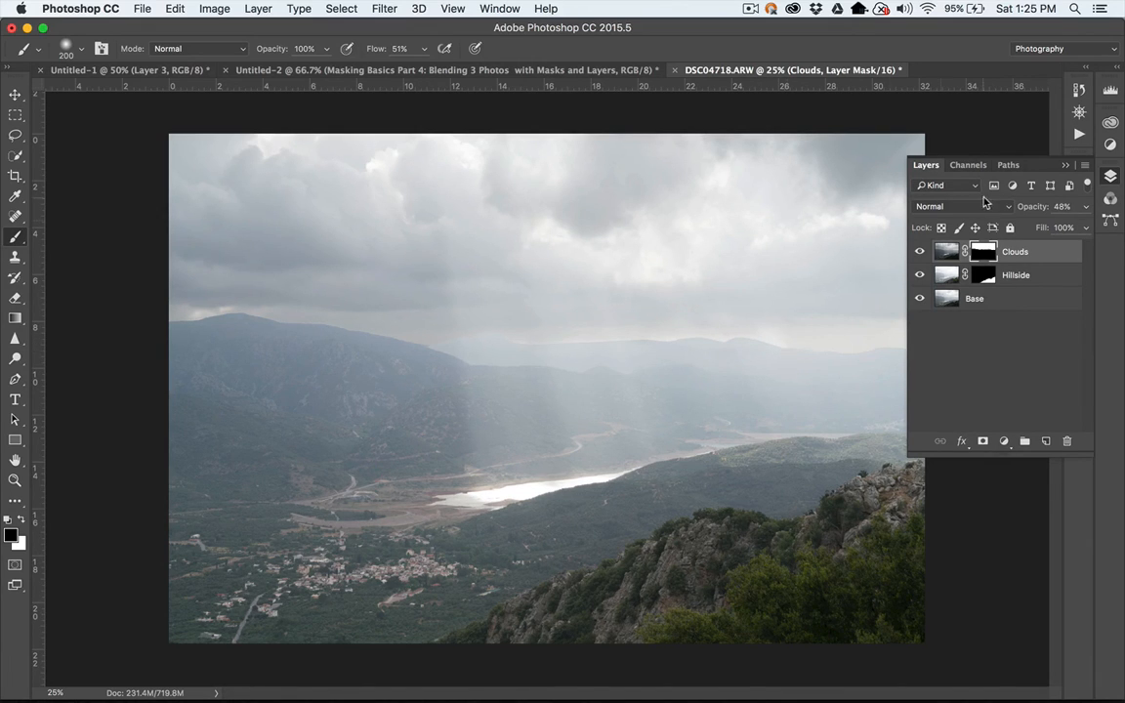
Set the brush to 90 px and 13% flow and paint black on the Clouds mask along the distant ridge line.
click(1078, 111)
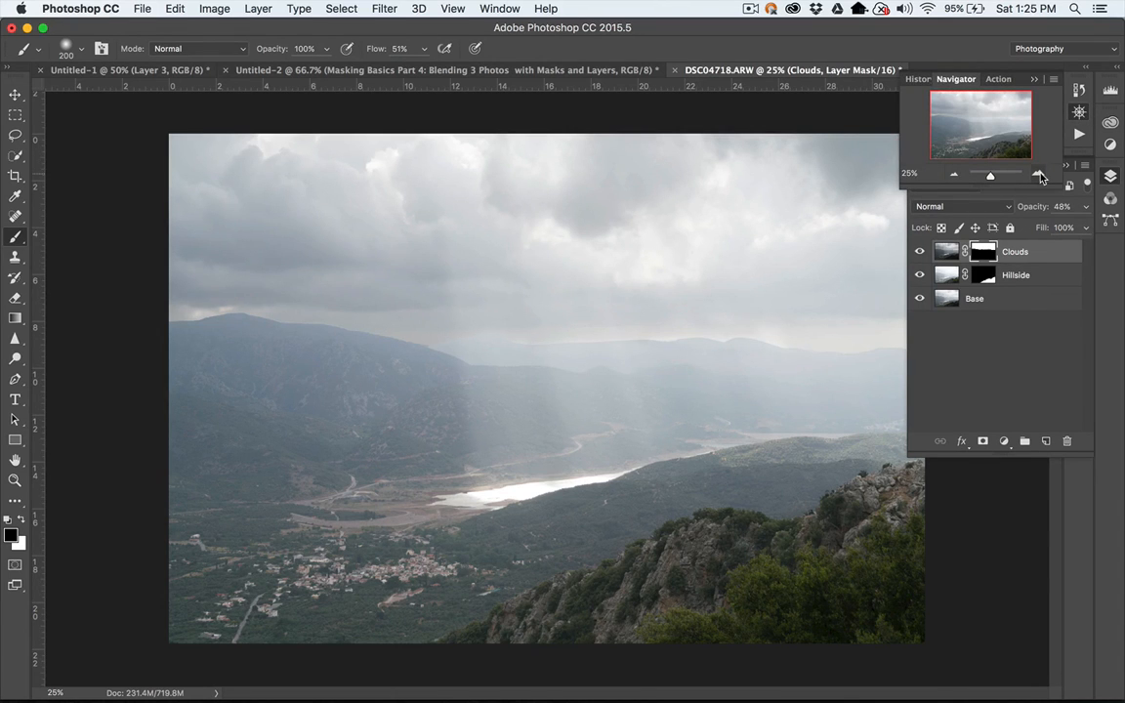
click(1040, 176)
click(1040, 177)
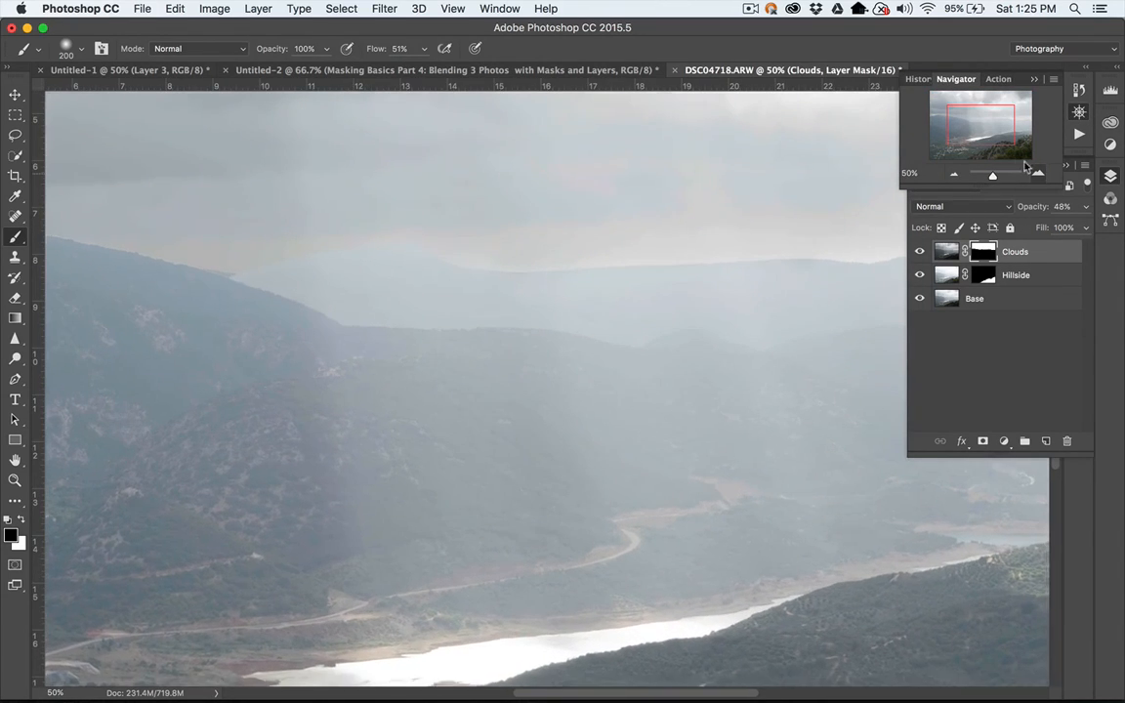
drag(987, 127, 1003, 126)
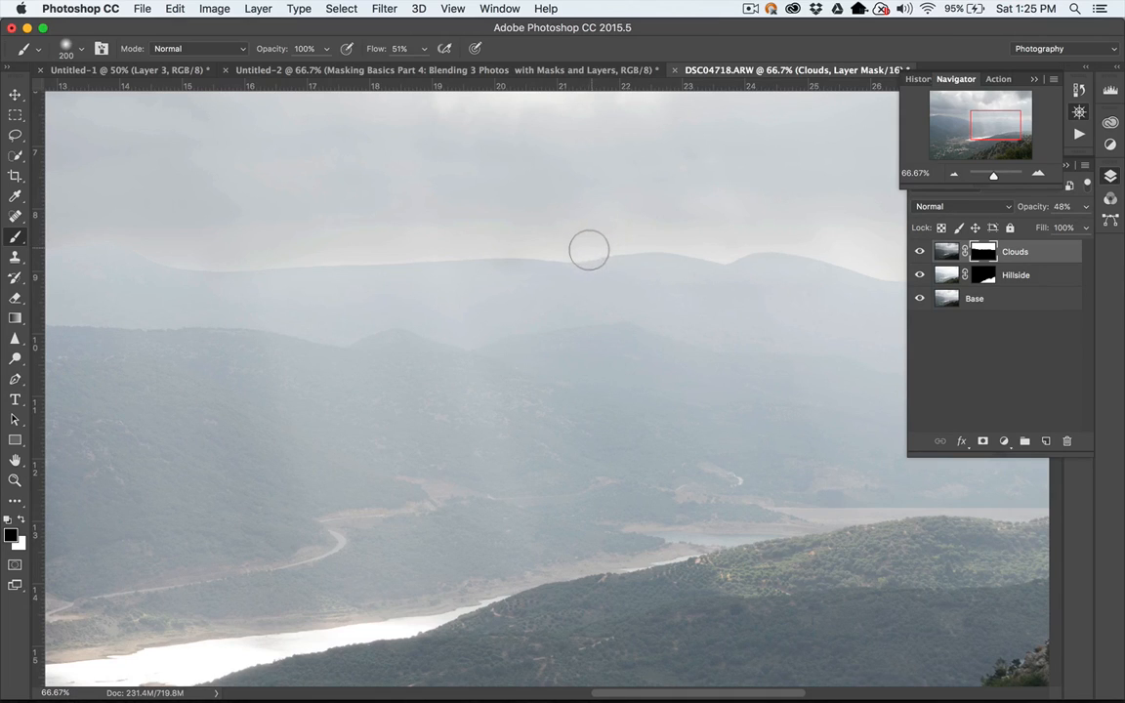
key(bracketleft)
key(bracketleft)
key(bracketleft)
key(bracketleft)
key(bracketleft)
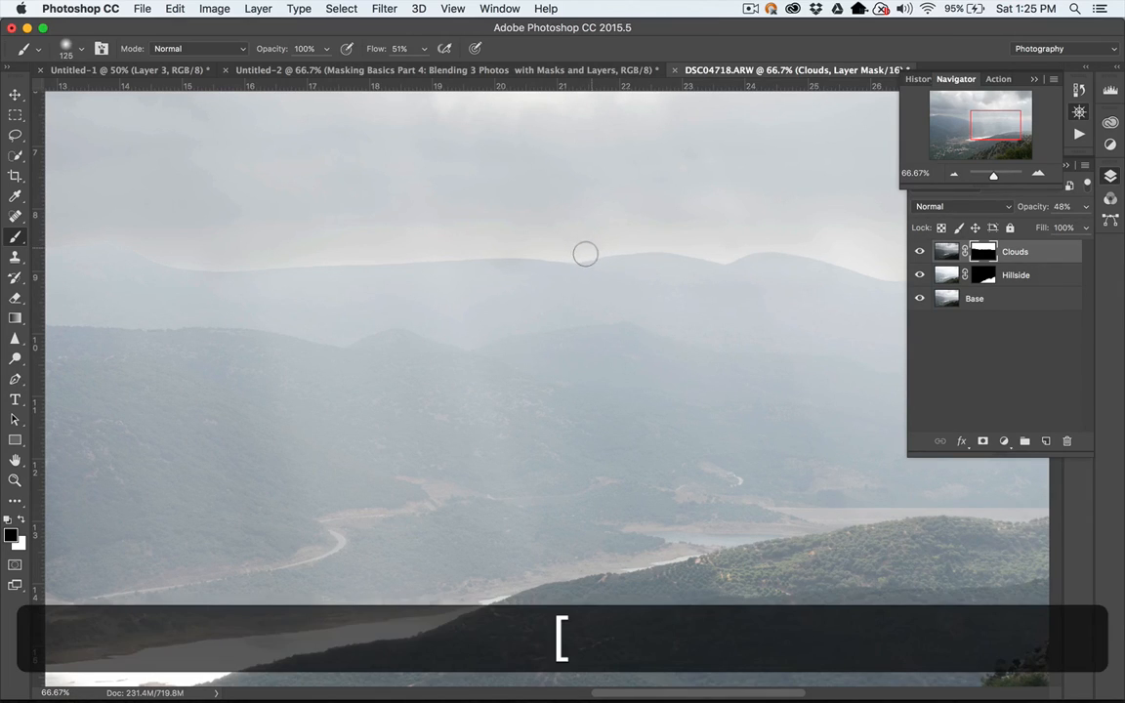
click(424, 48)
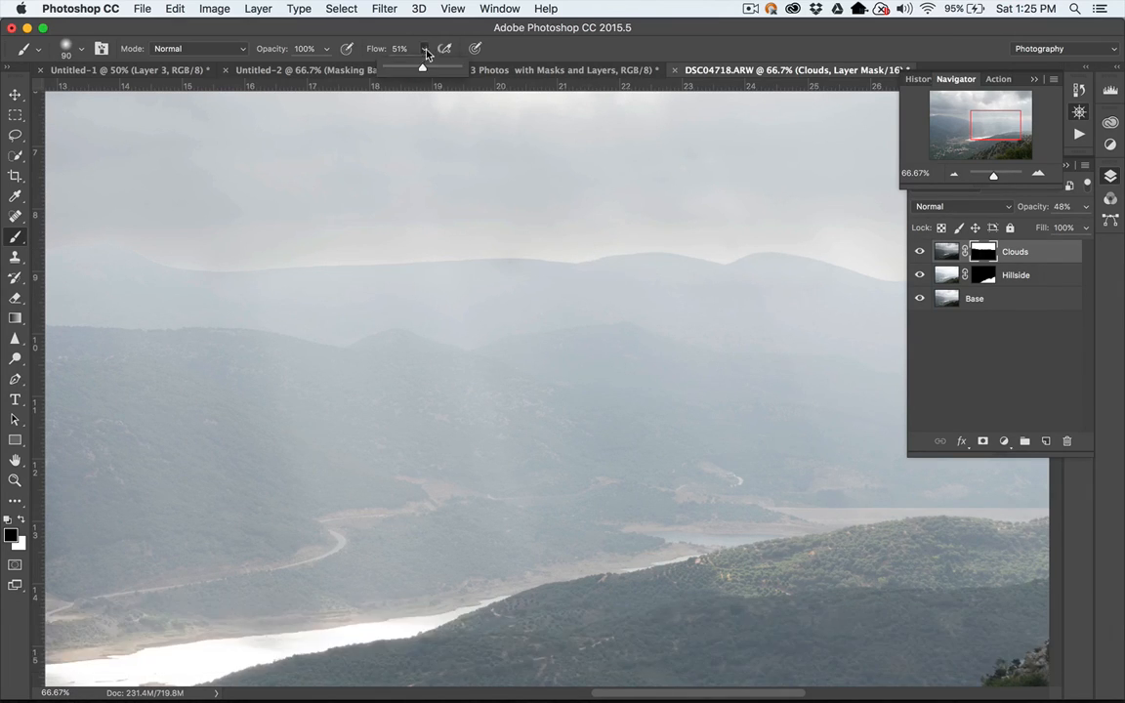
drag(422, 71, 395, 69)
click(721, 262)
Enlarge the brush to 125 px and touch up the Clouds mask along the distant ridge with white.
click(956, 175)
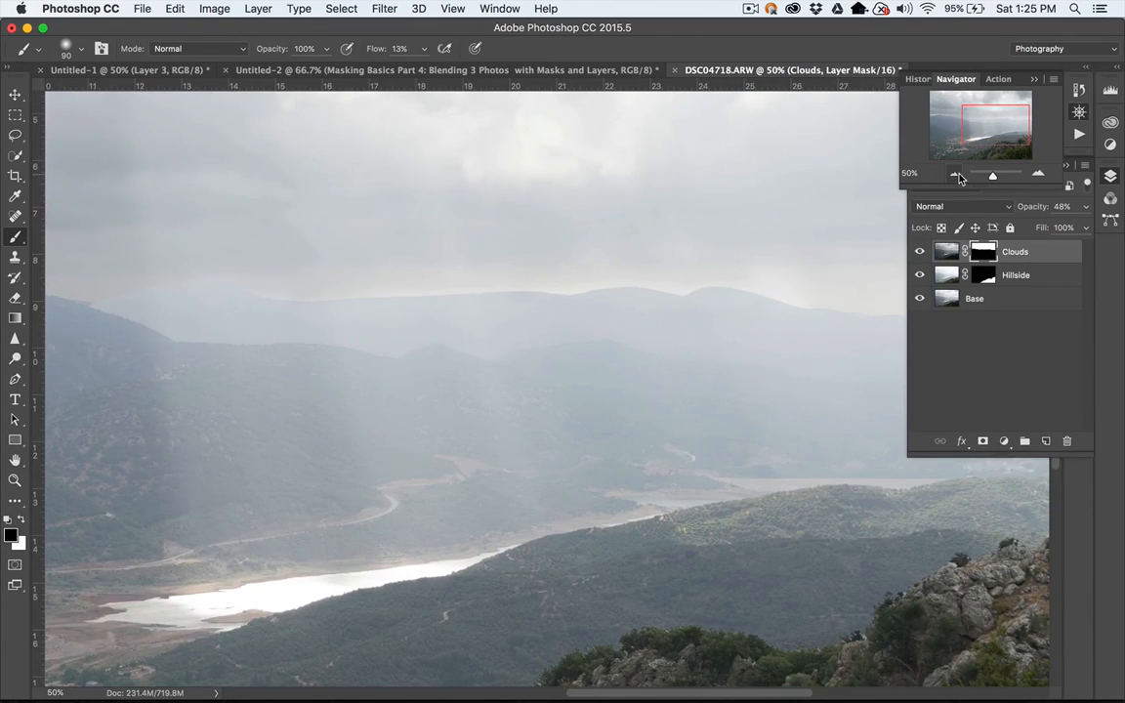
click(955, 175)
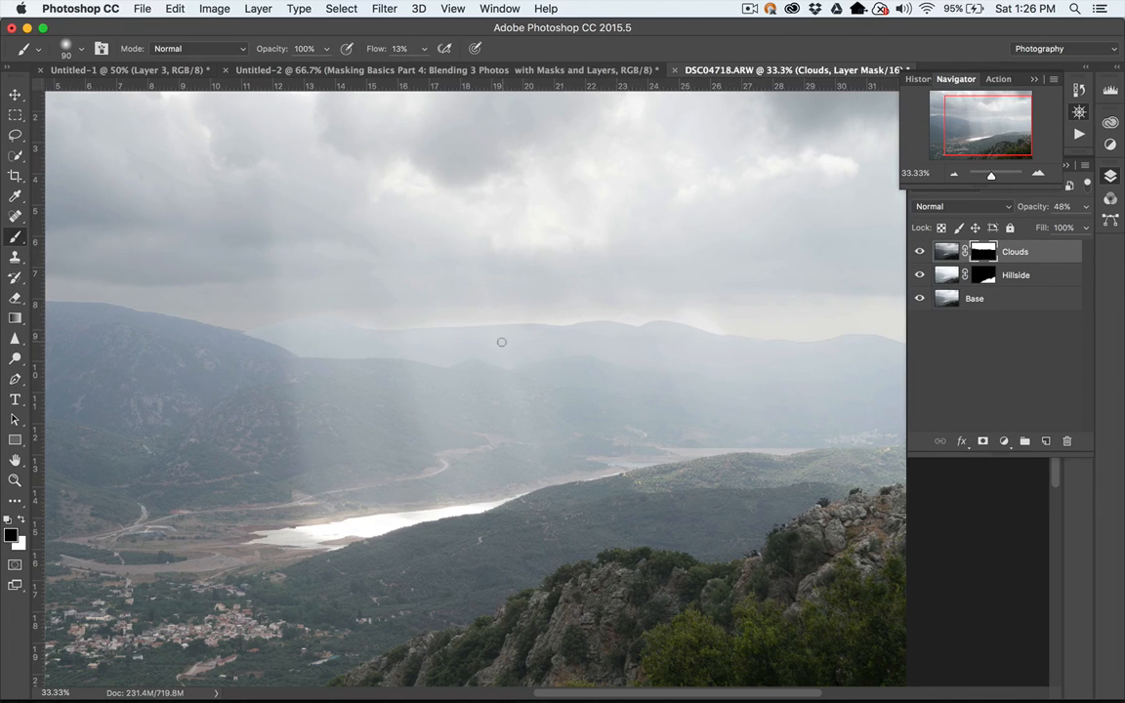
key(x)
key(bracketright)
click(955, 177)
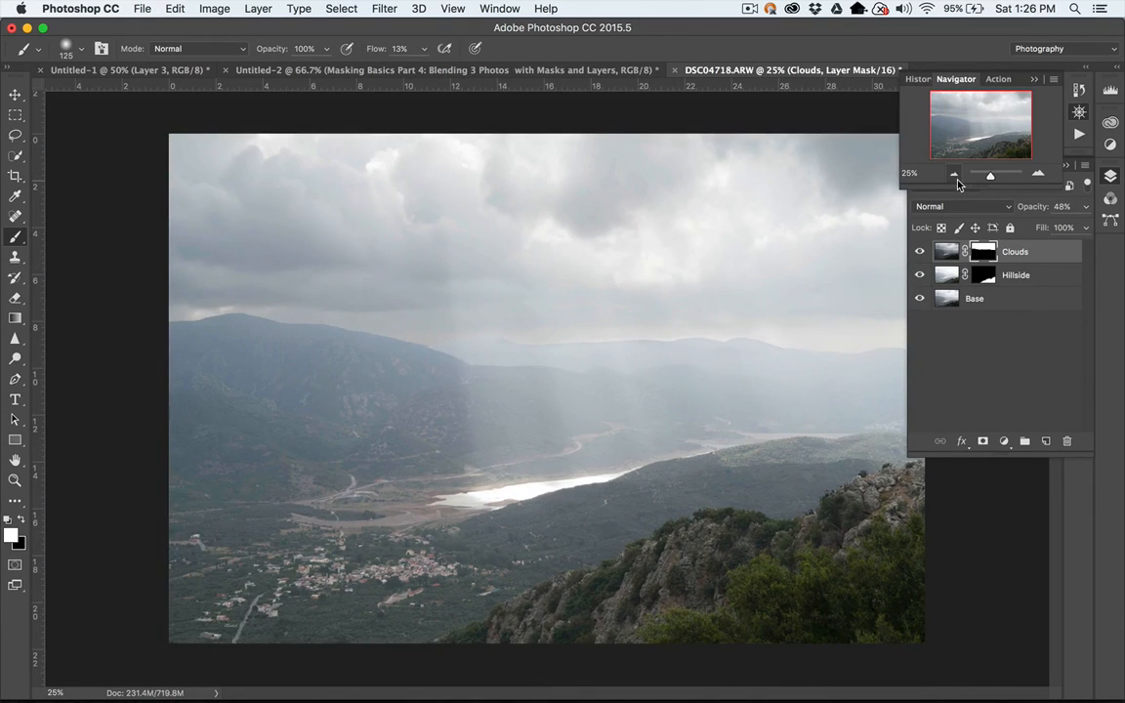
Compare the blended image with the Hillside and Clouds layers hidden and shown again.
click(917, 274)
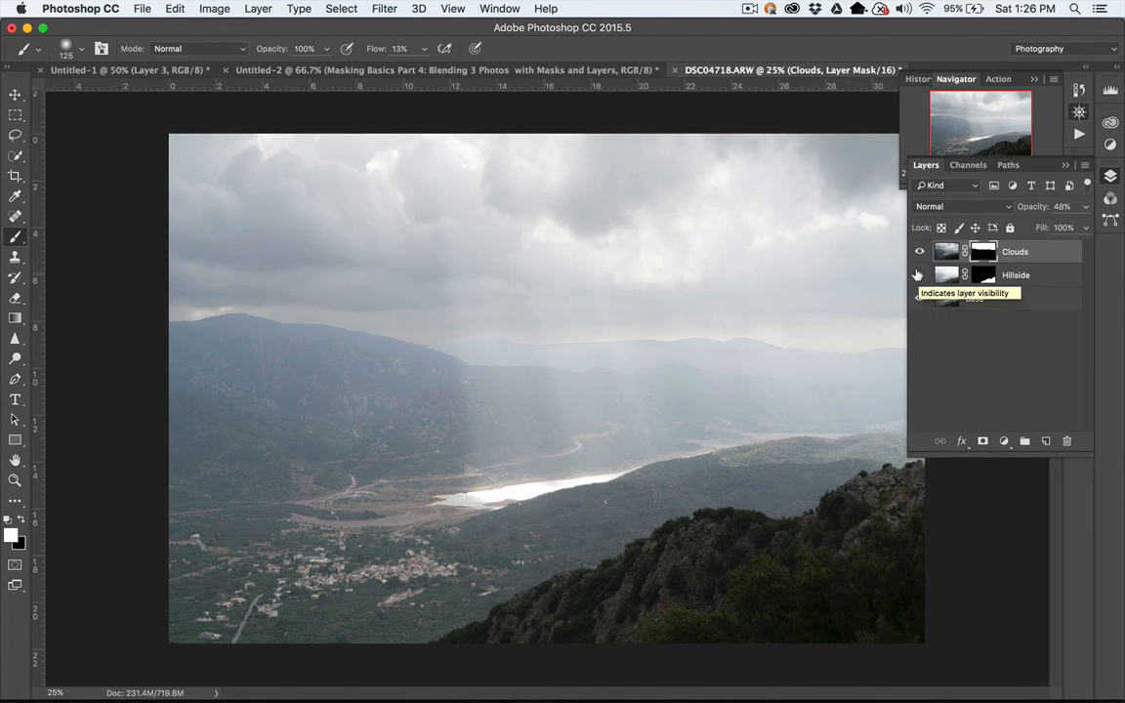
click(918, 251)
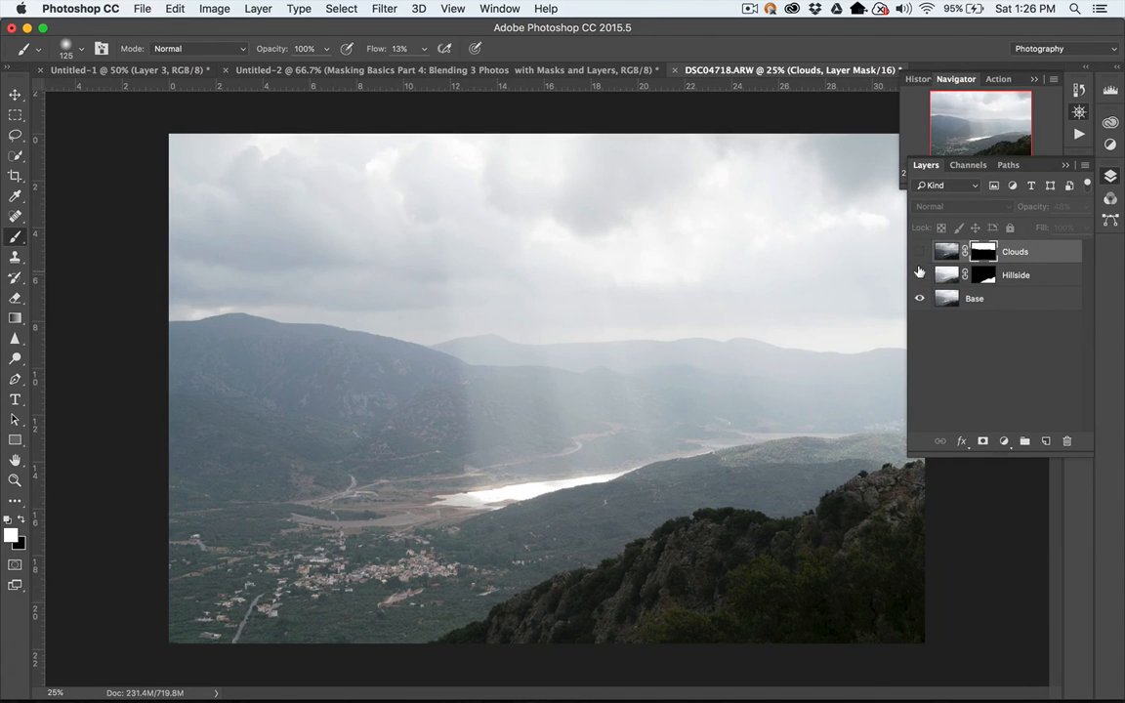
click(917, 274)
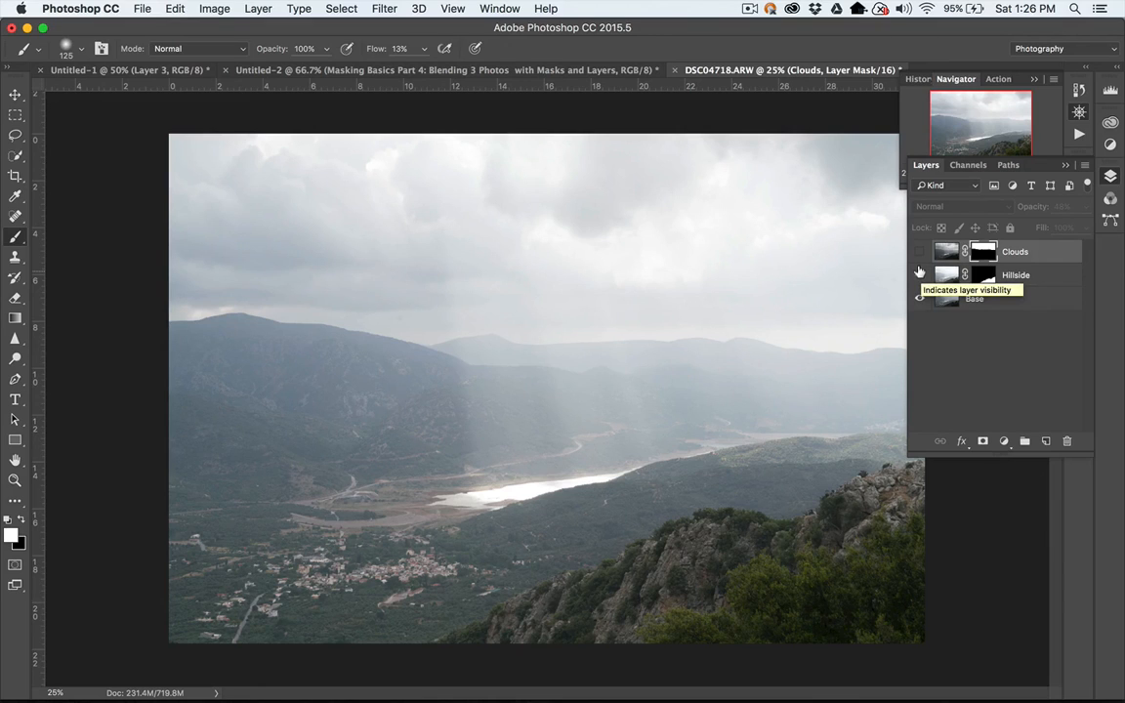
click(920, 251)
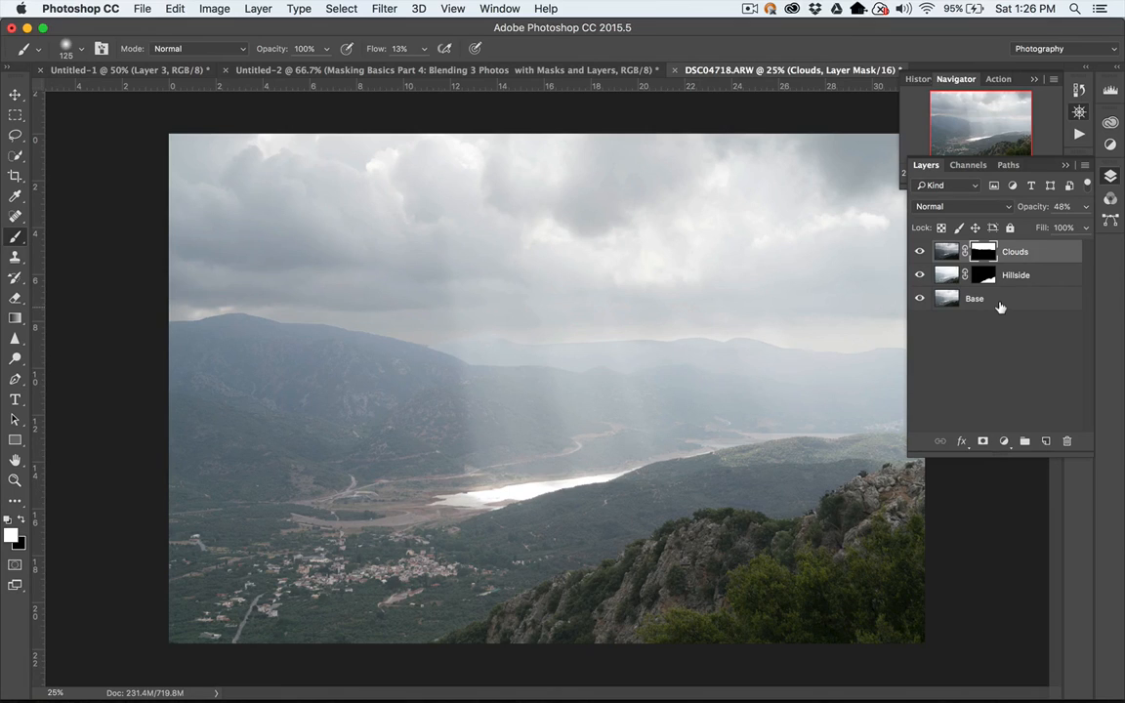
Select the Clouds, Hillside and Base layers and stamp all visible layers into a new merged layer above them.
key(shift)
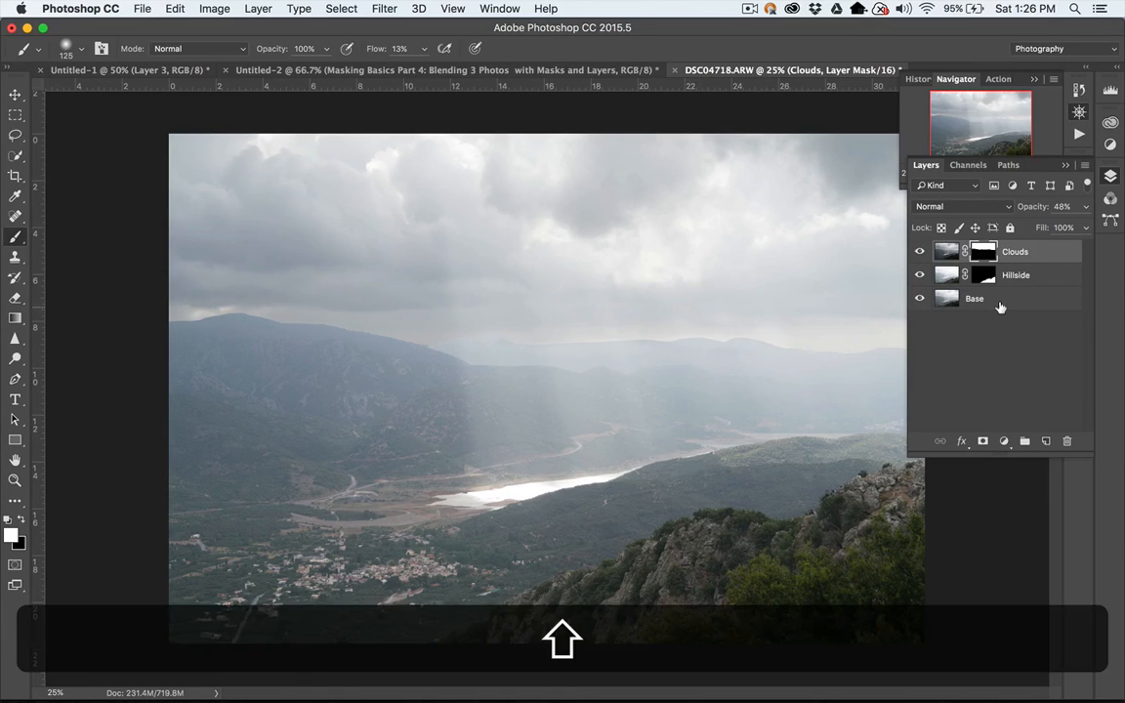
shift+click(999, 298)
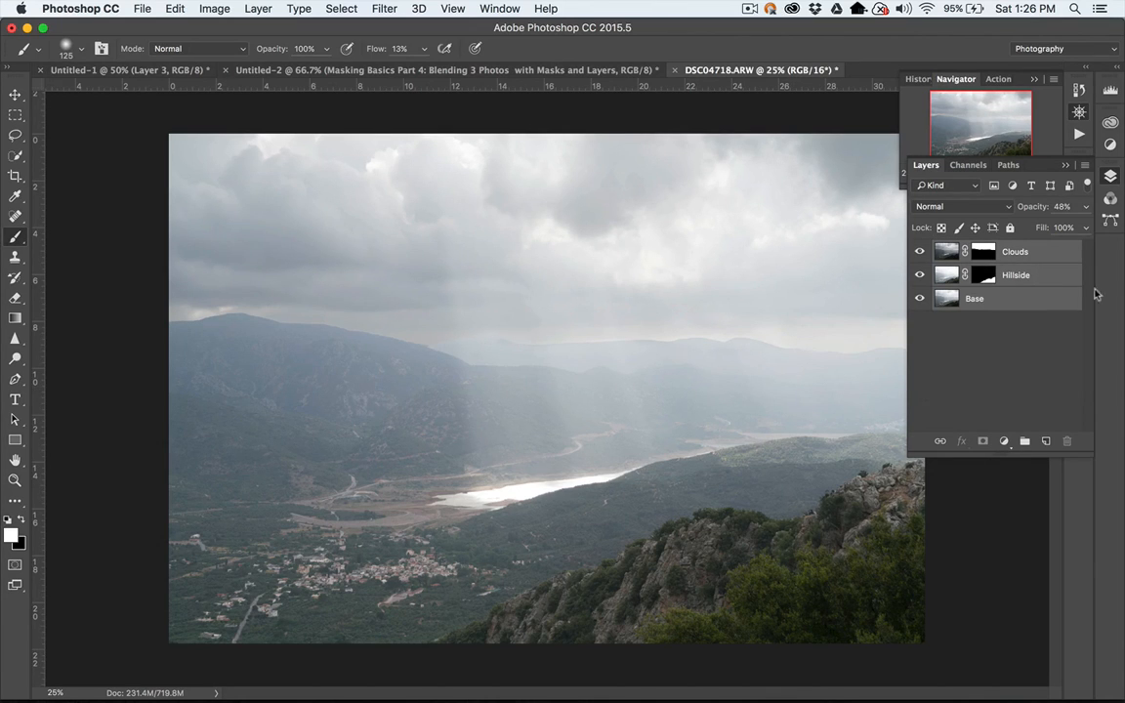
click(1083, 168)
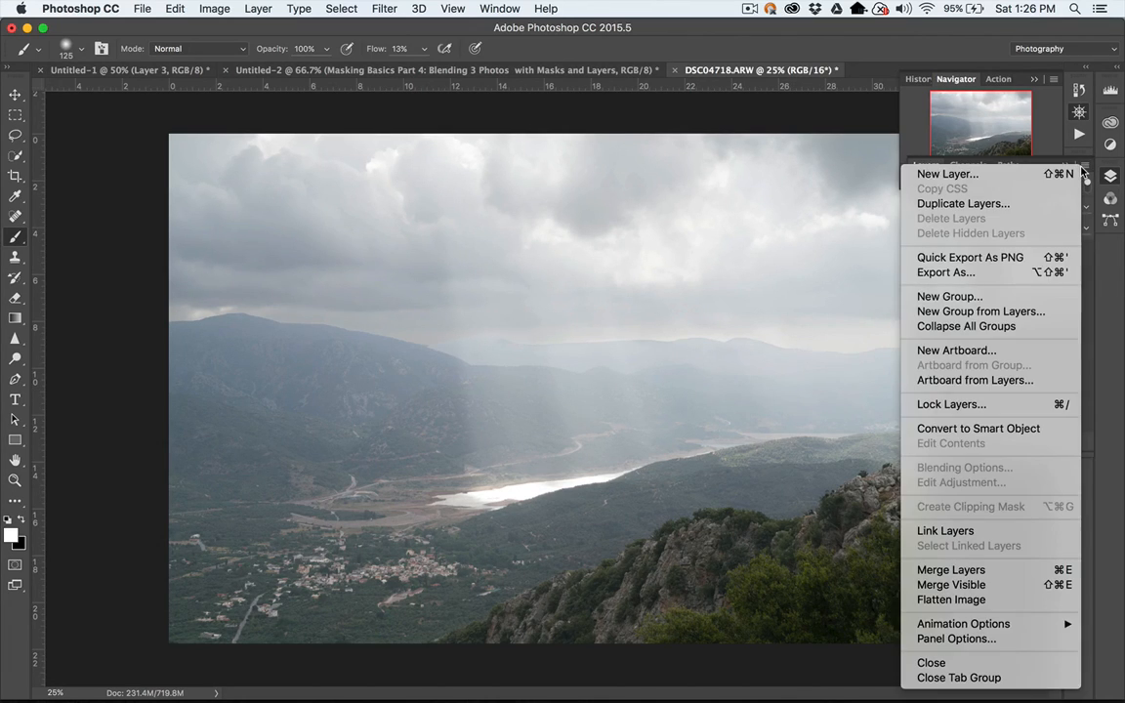
click(1083, 168)
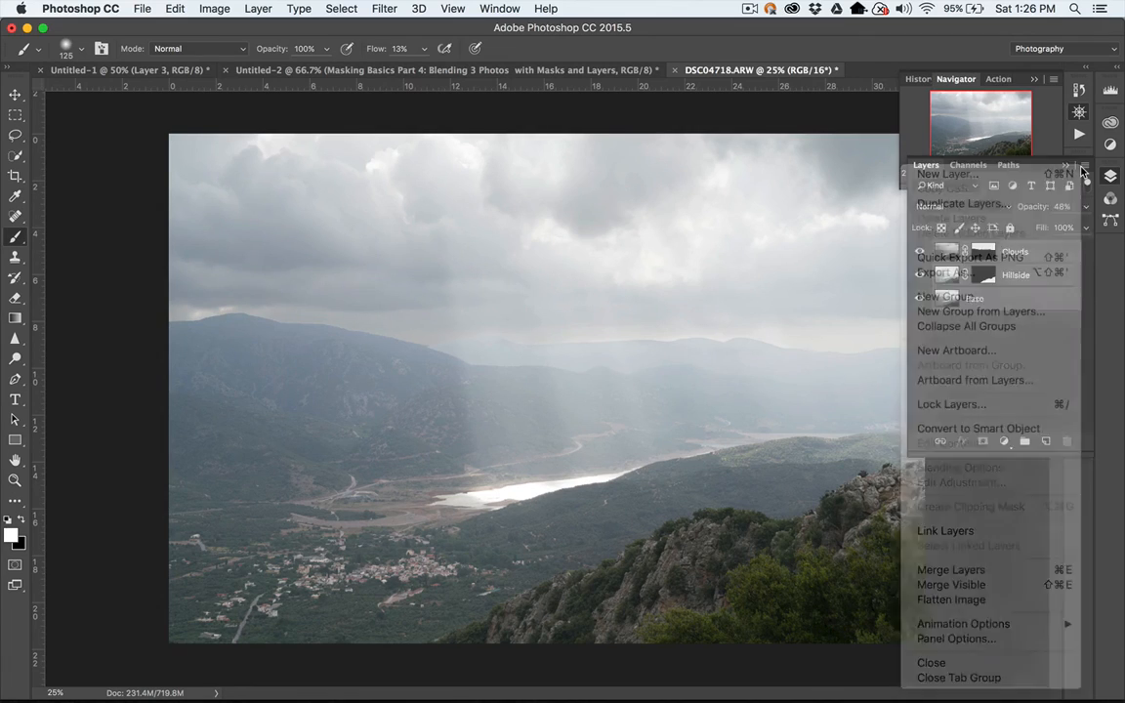
key(shift)
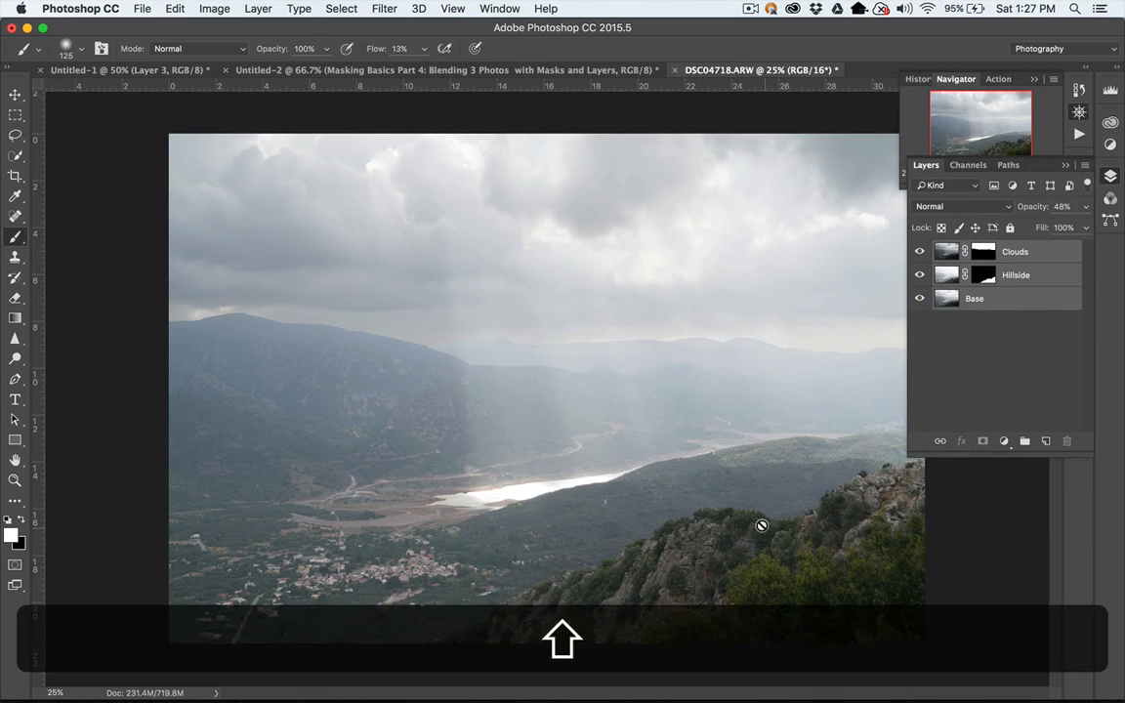
key(alt)
key(super)
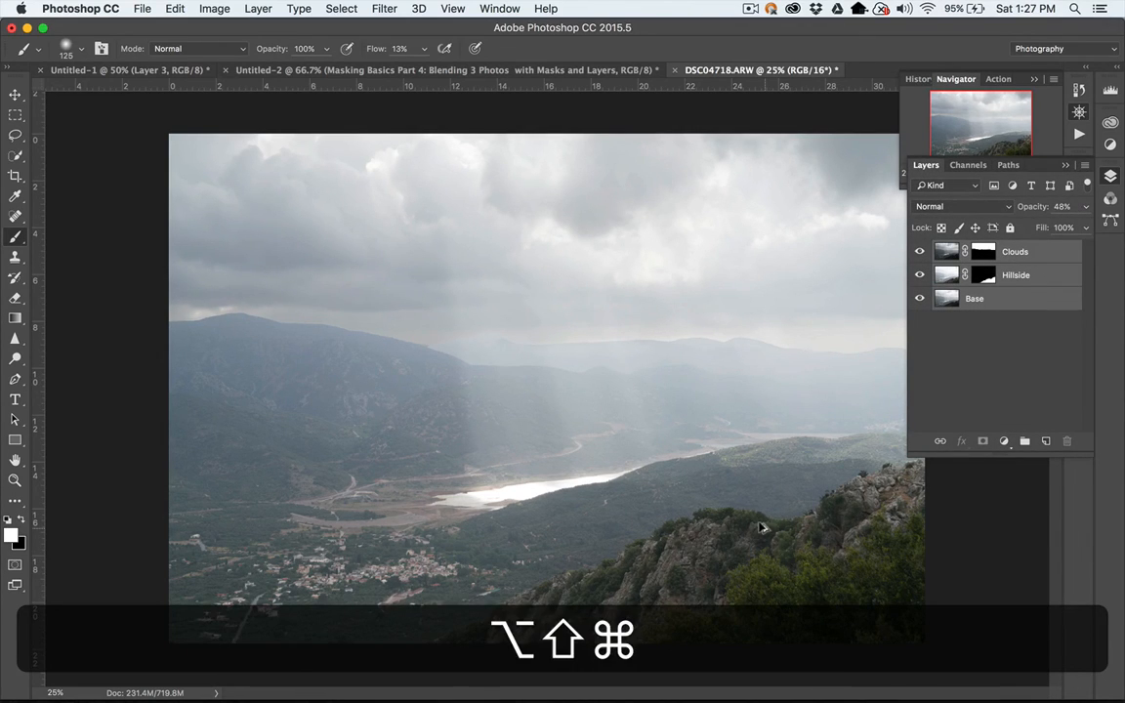
key(alt+shift+super+e)
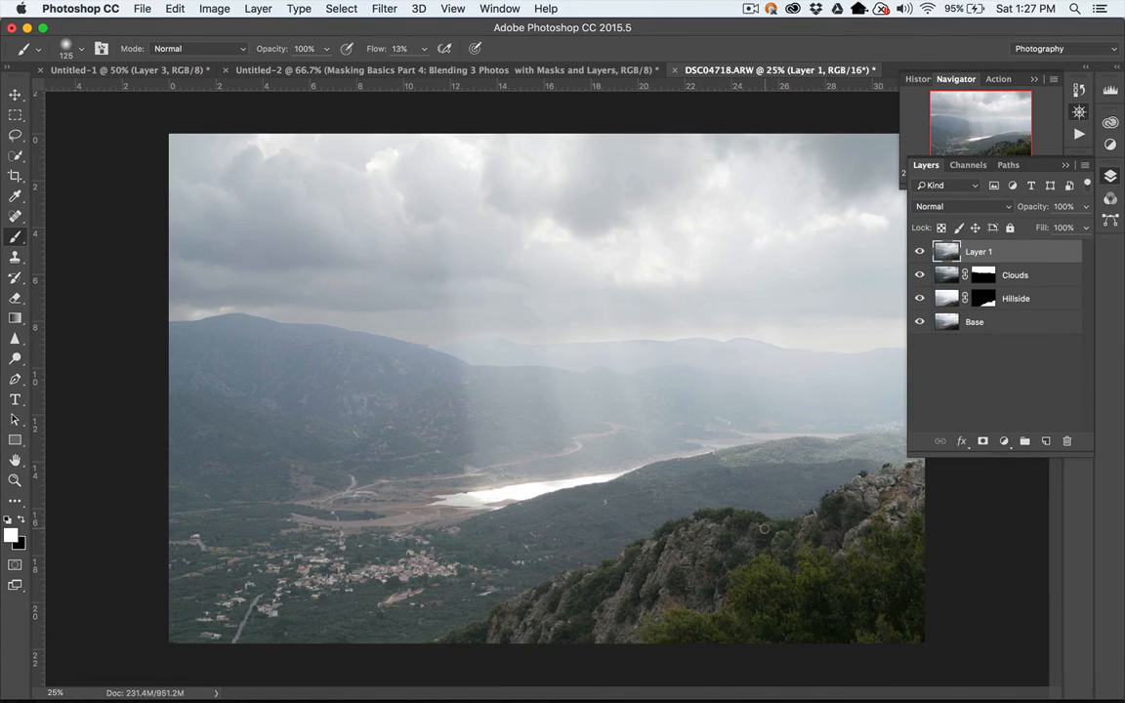
Hide the Clouds, Hillside and Base layers beneath the merged layer and delete all three.
click(918, 274)
drag(919, 293, 918, 320)
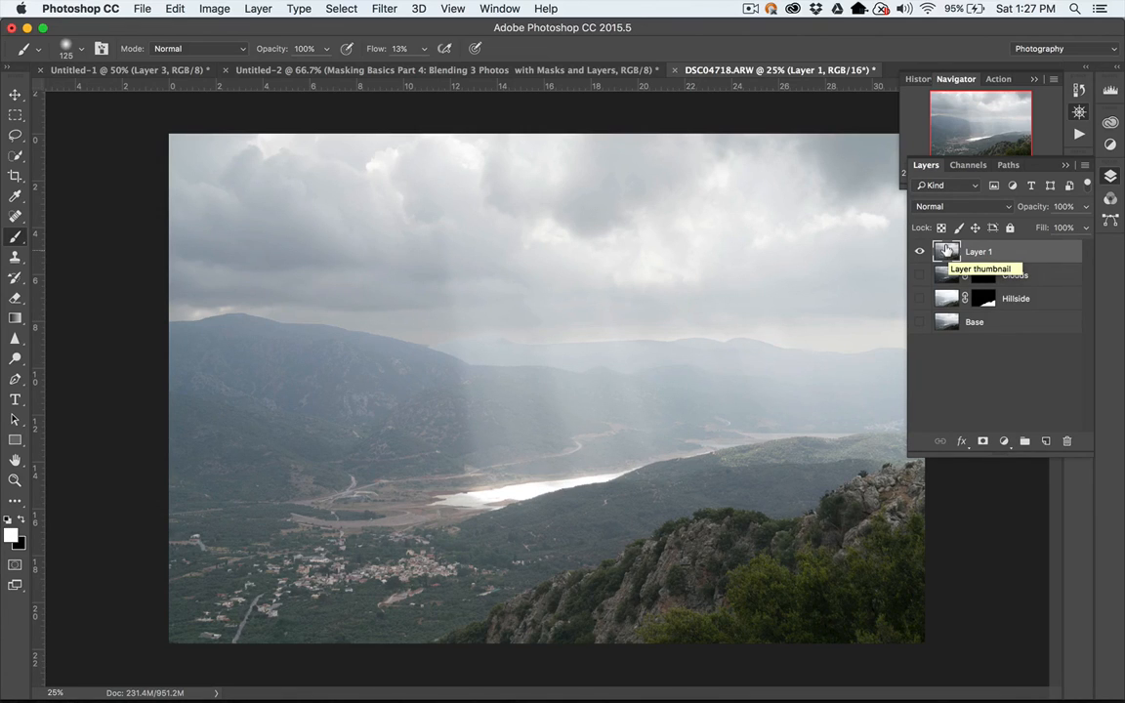
click(1040, 275)
shift+click(1038, 299)
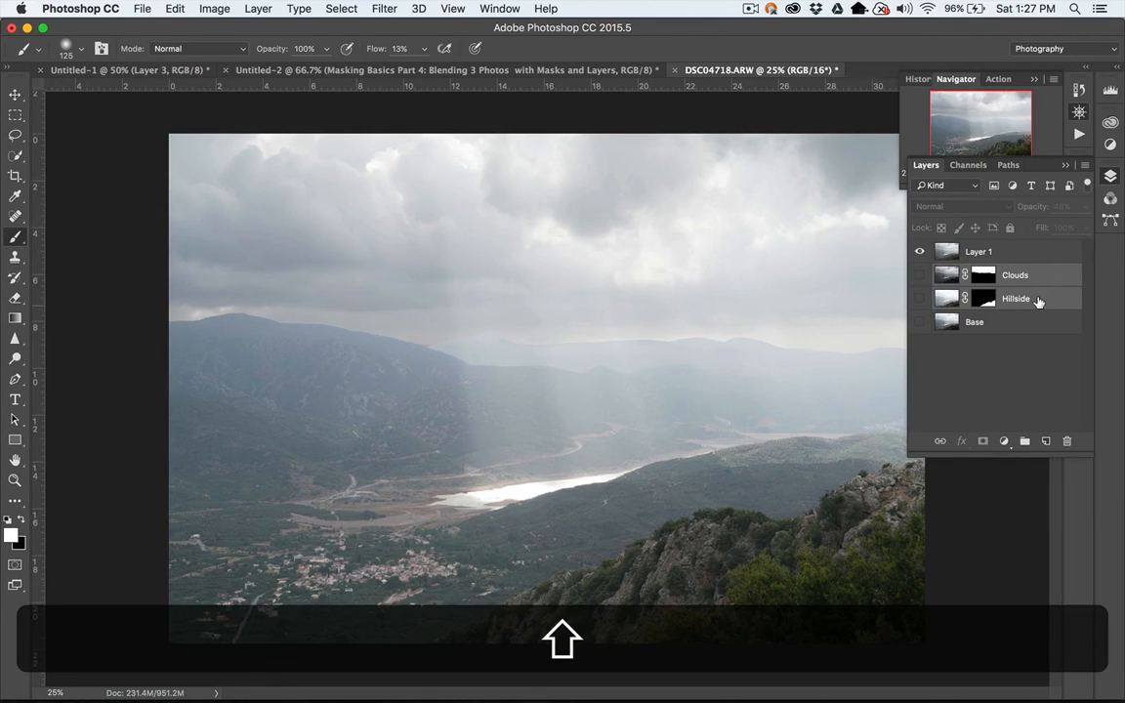
shift+click(1032, 321)
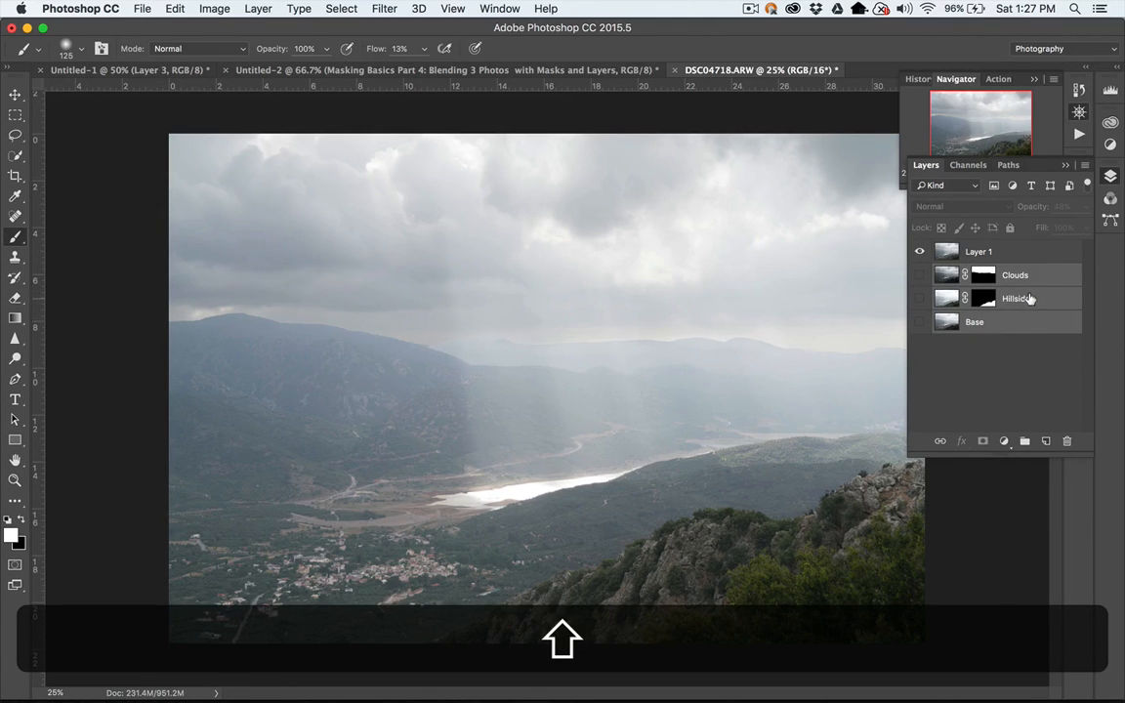
drag(1030, 299, 1066, 440)
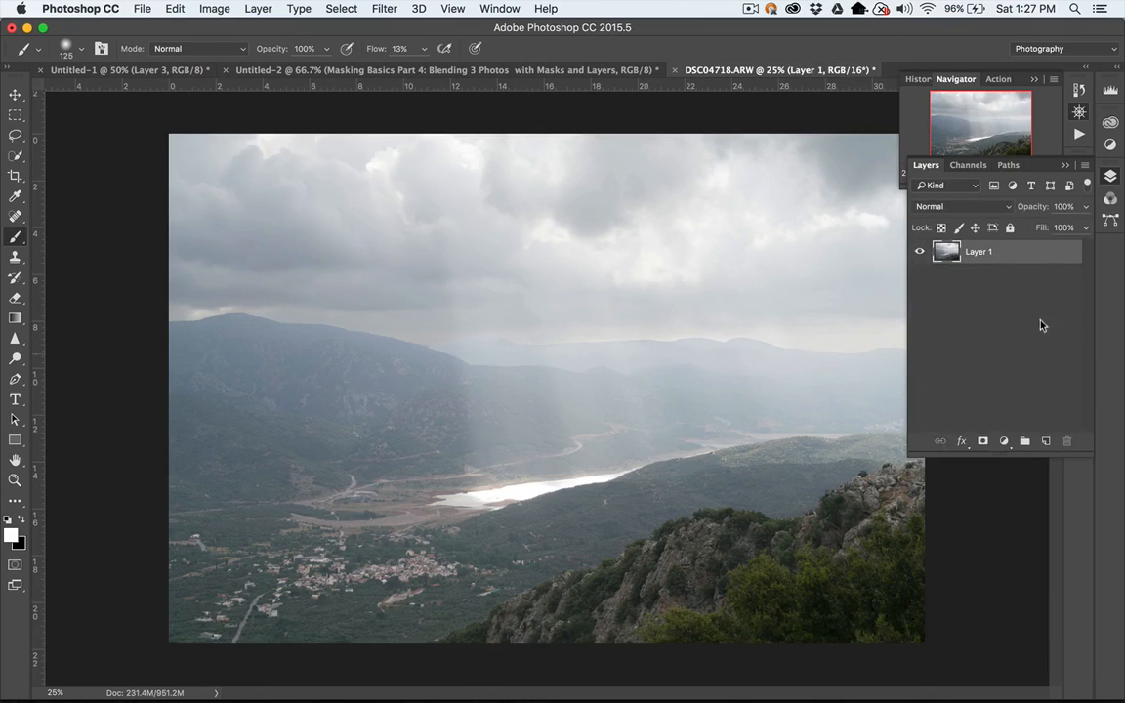